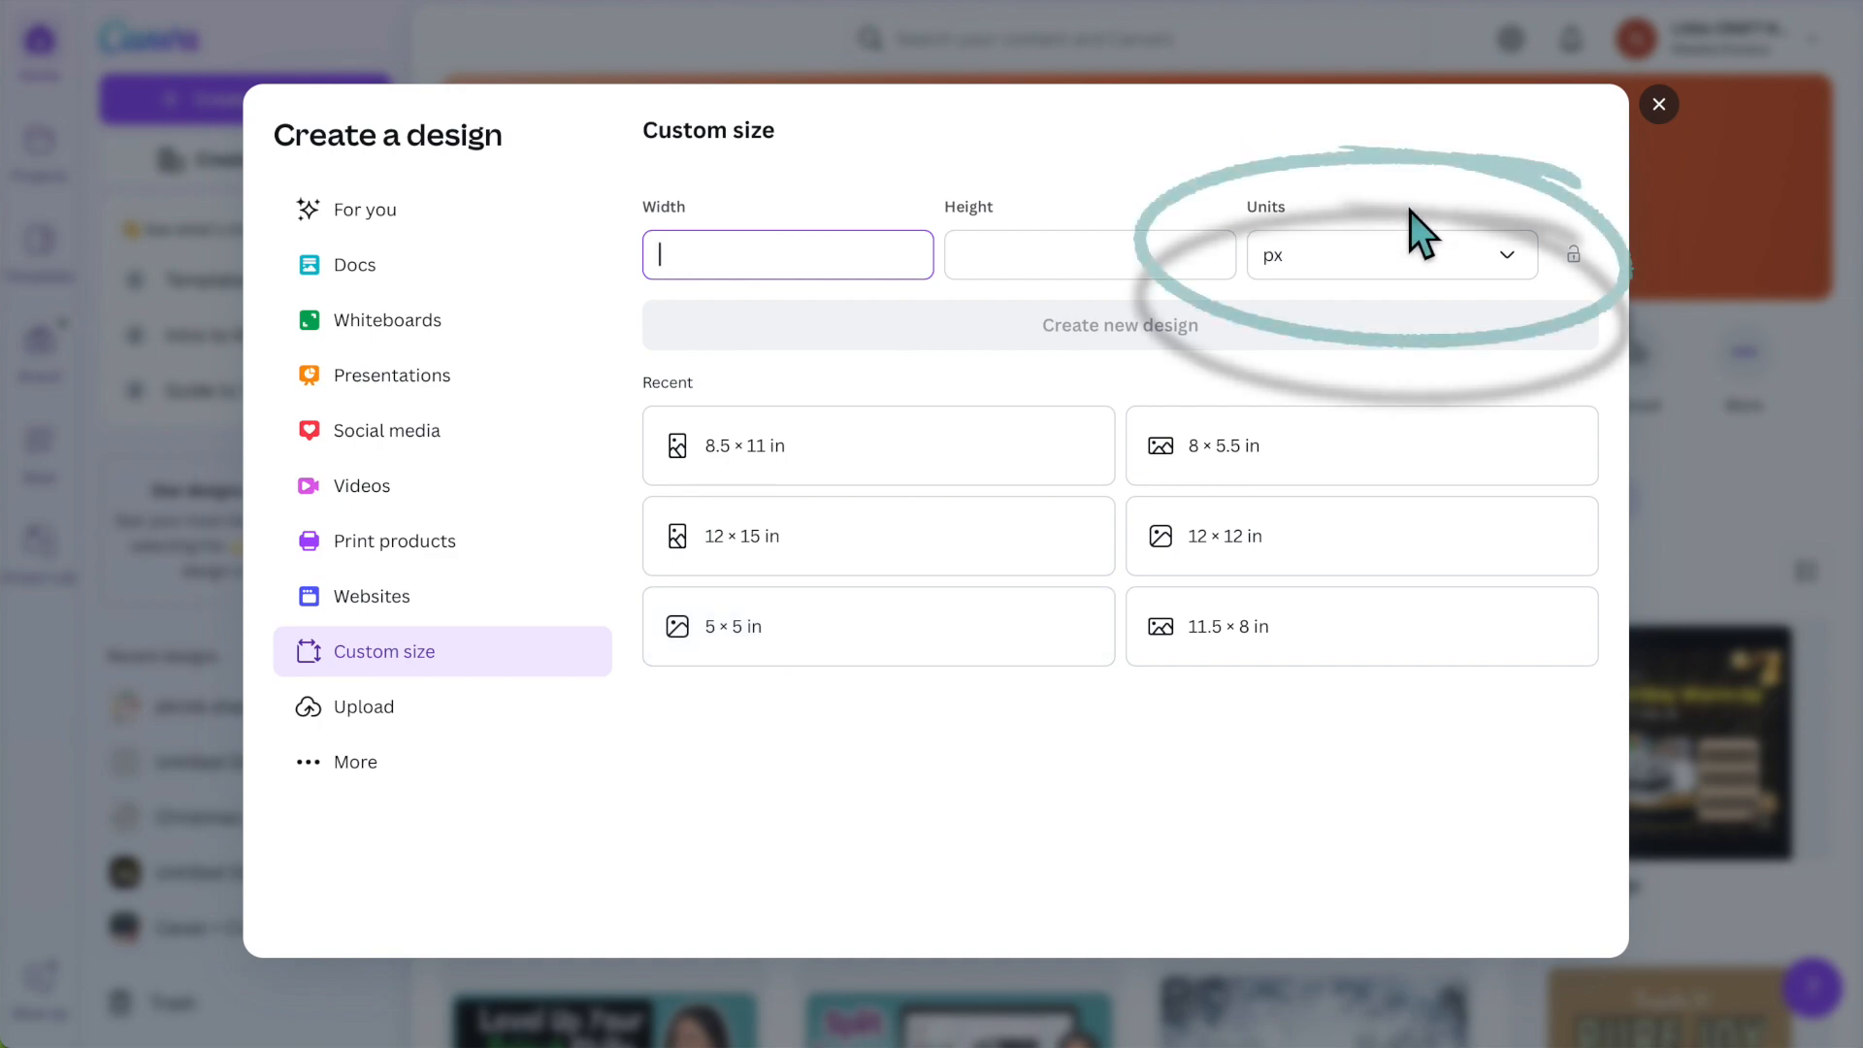
- Create a new custom-size design measuring 6.55 by 10 inches
click(1431, 257)
click(1322, 376)
click(828, 260)
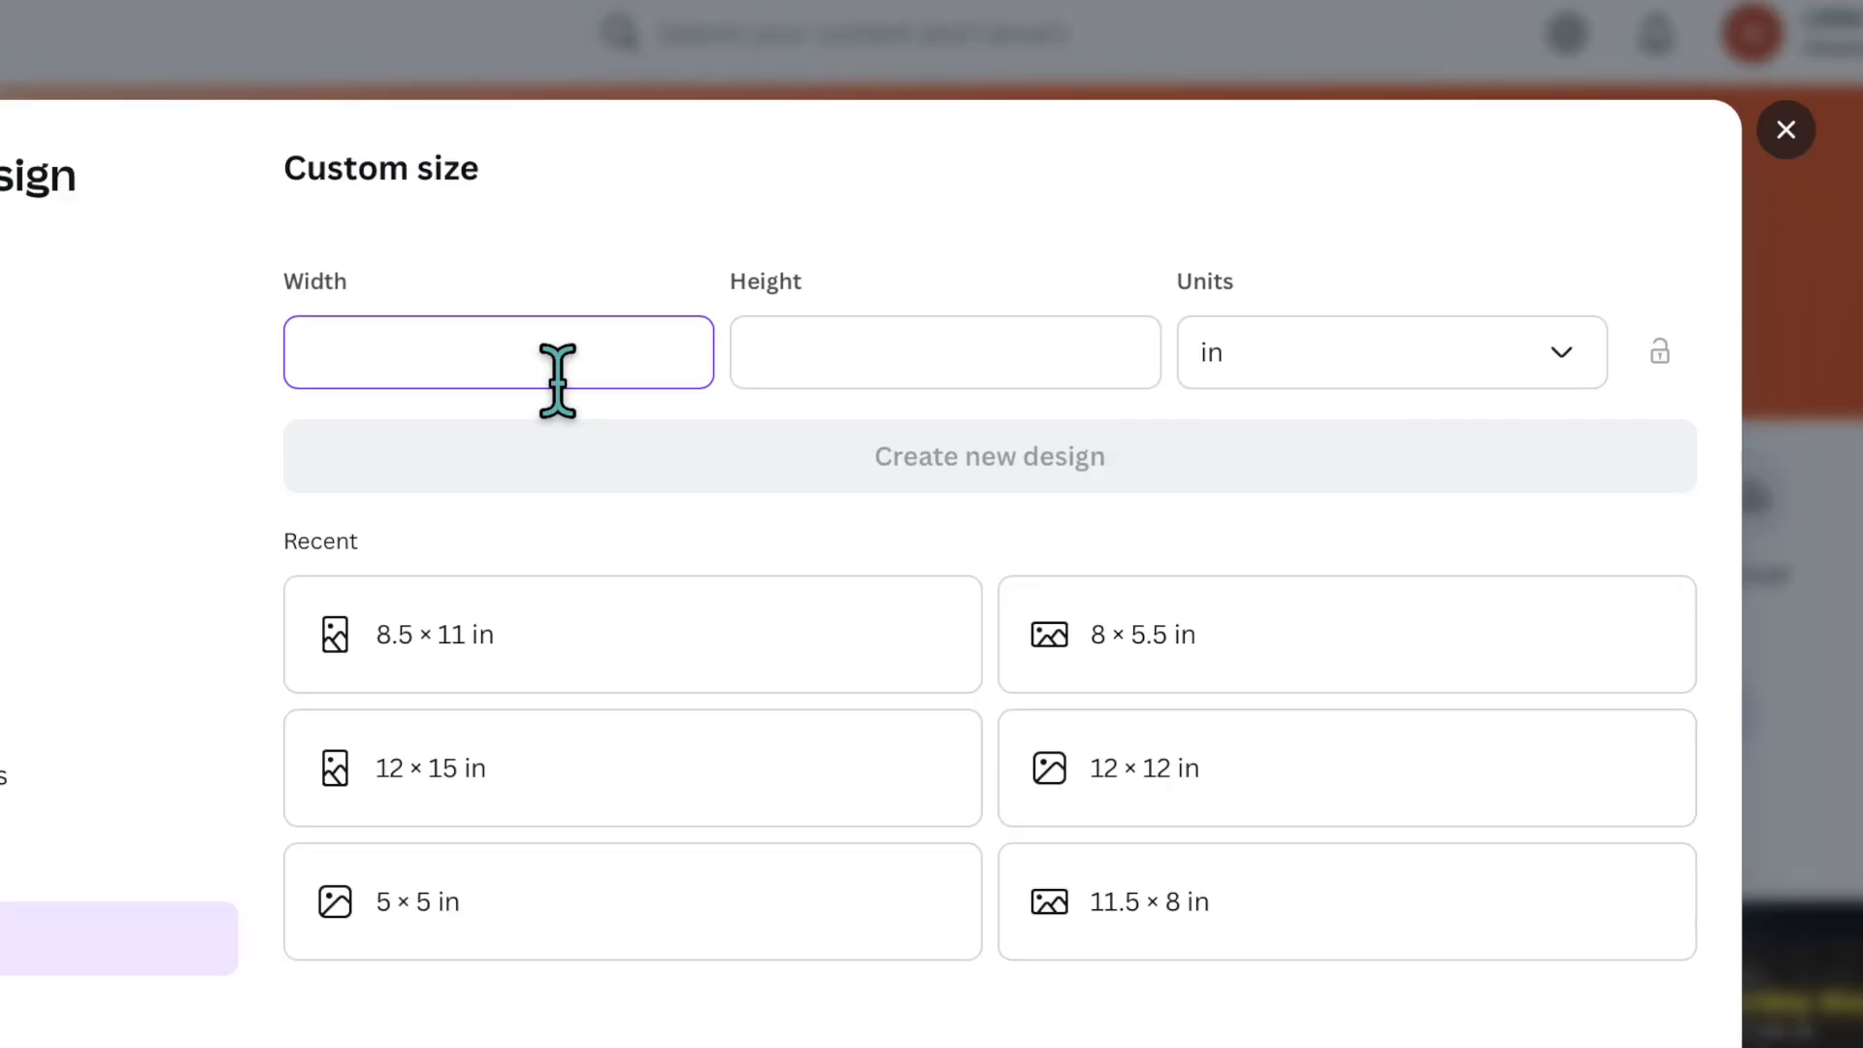
text(6.55)
click(948, 353)
text(10)
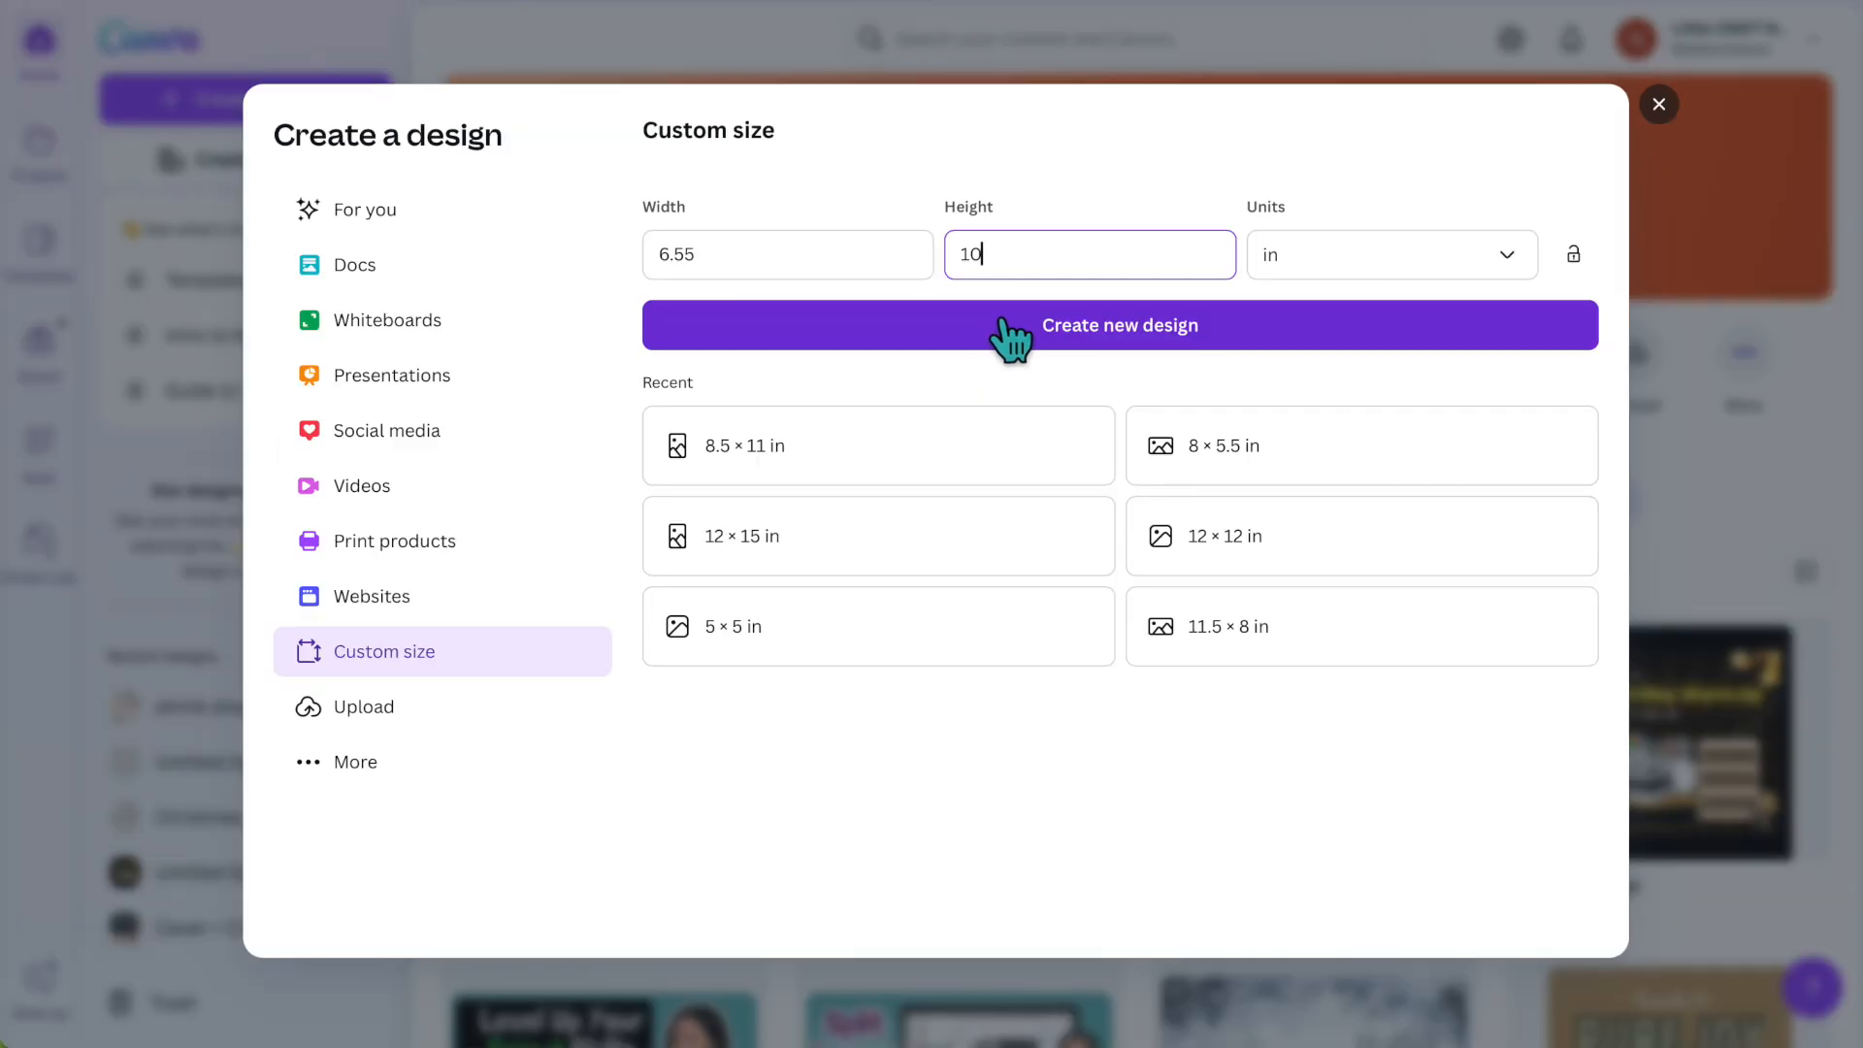
click(823, 457)
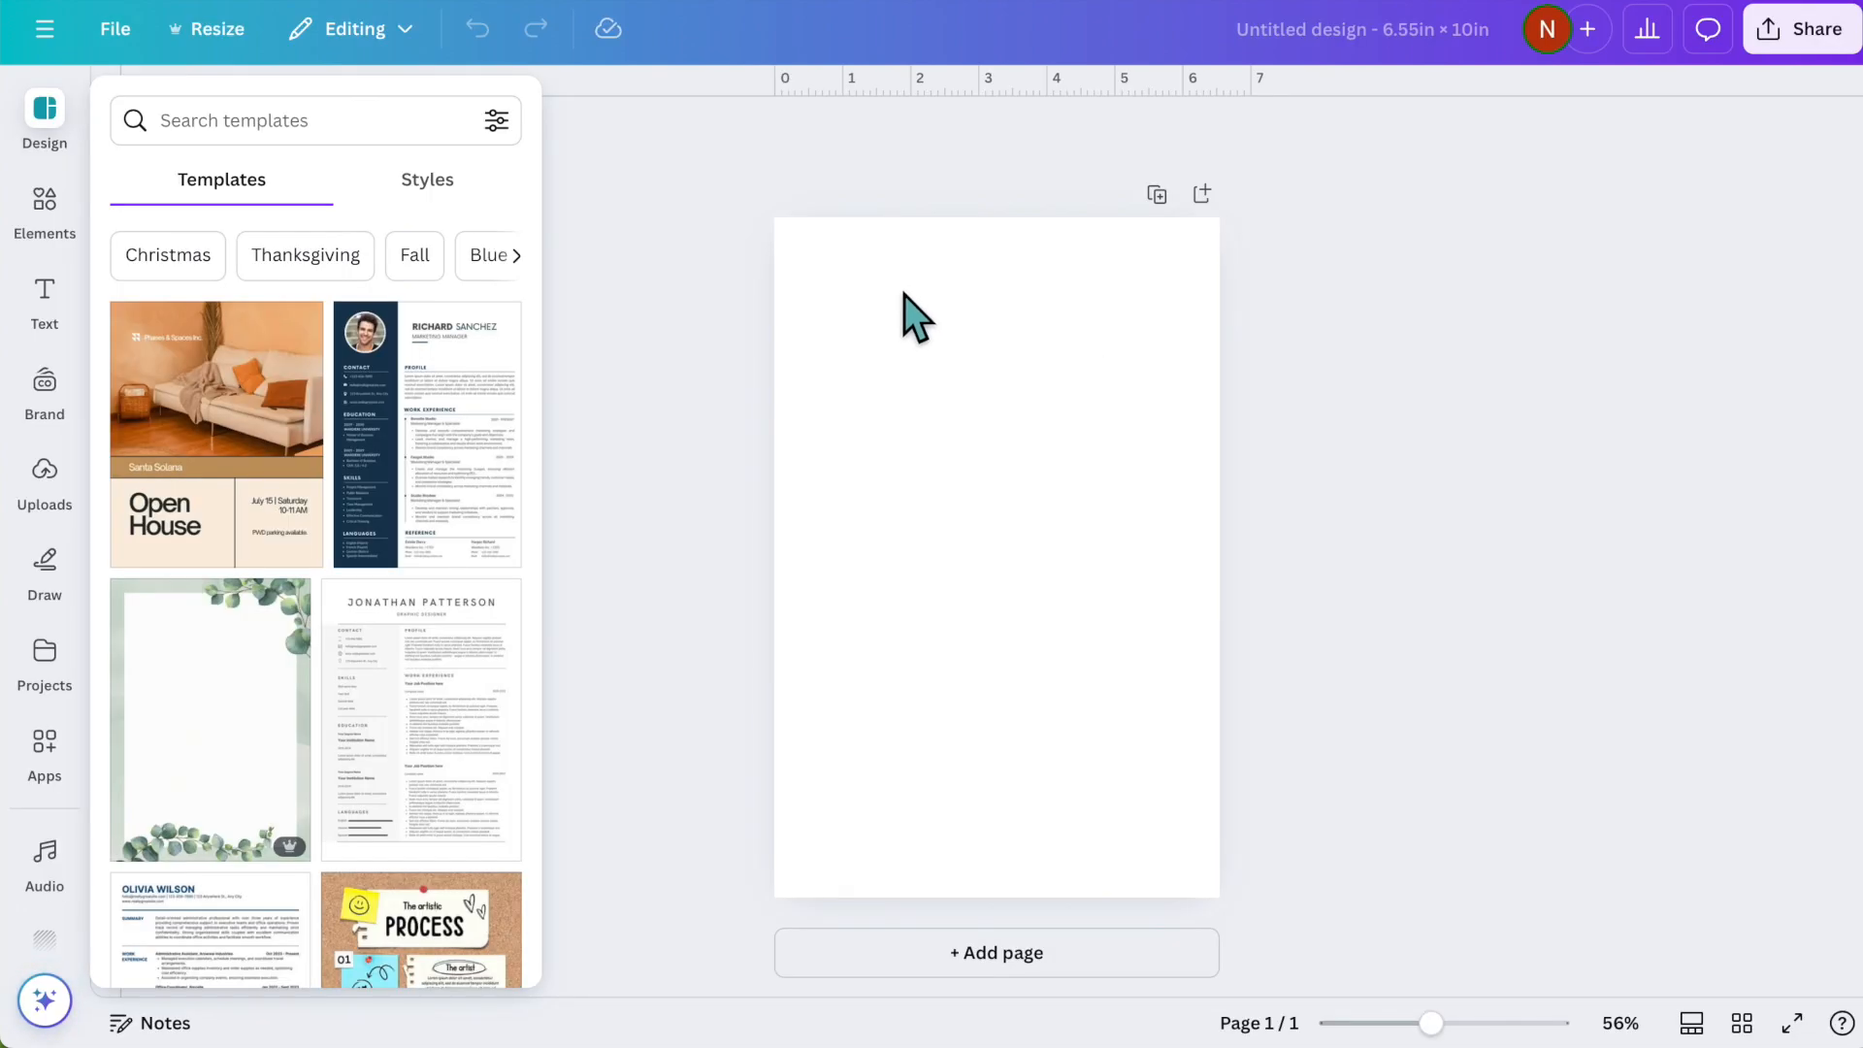
- Search the elements library for "christmas clipart" and show all matching graphics
click(54, 231)
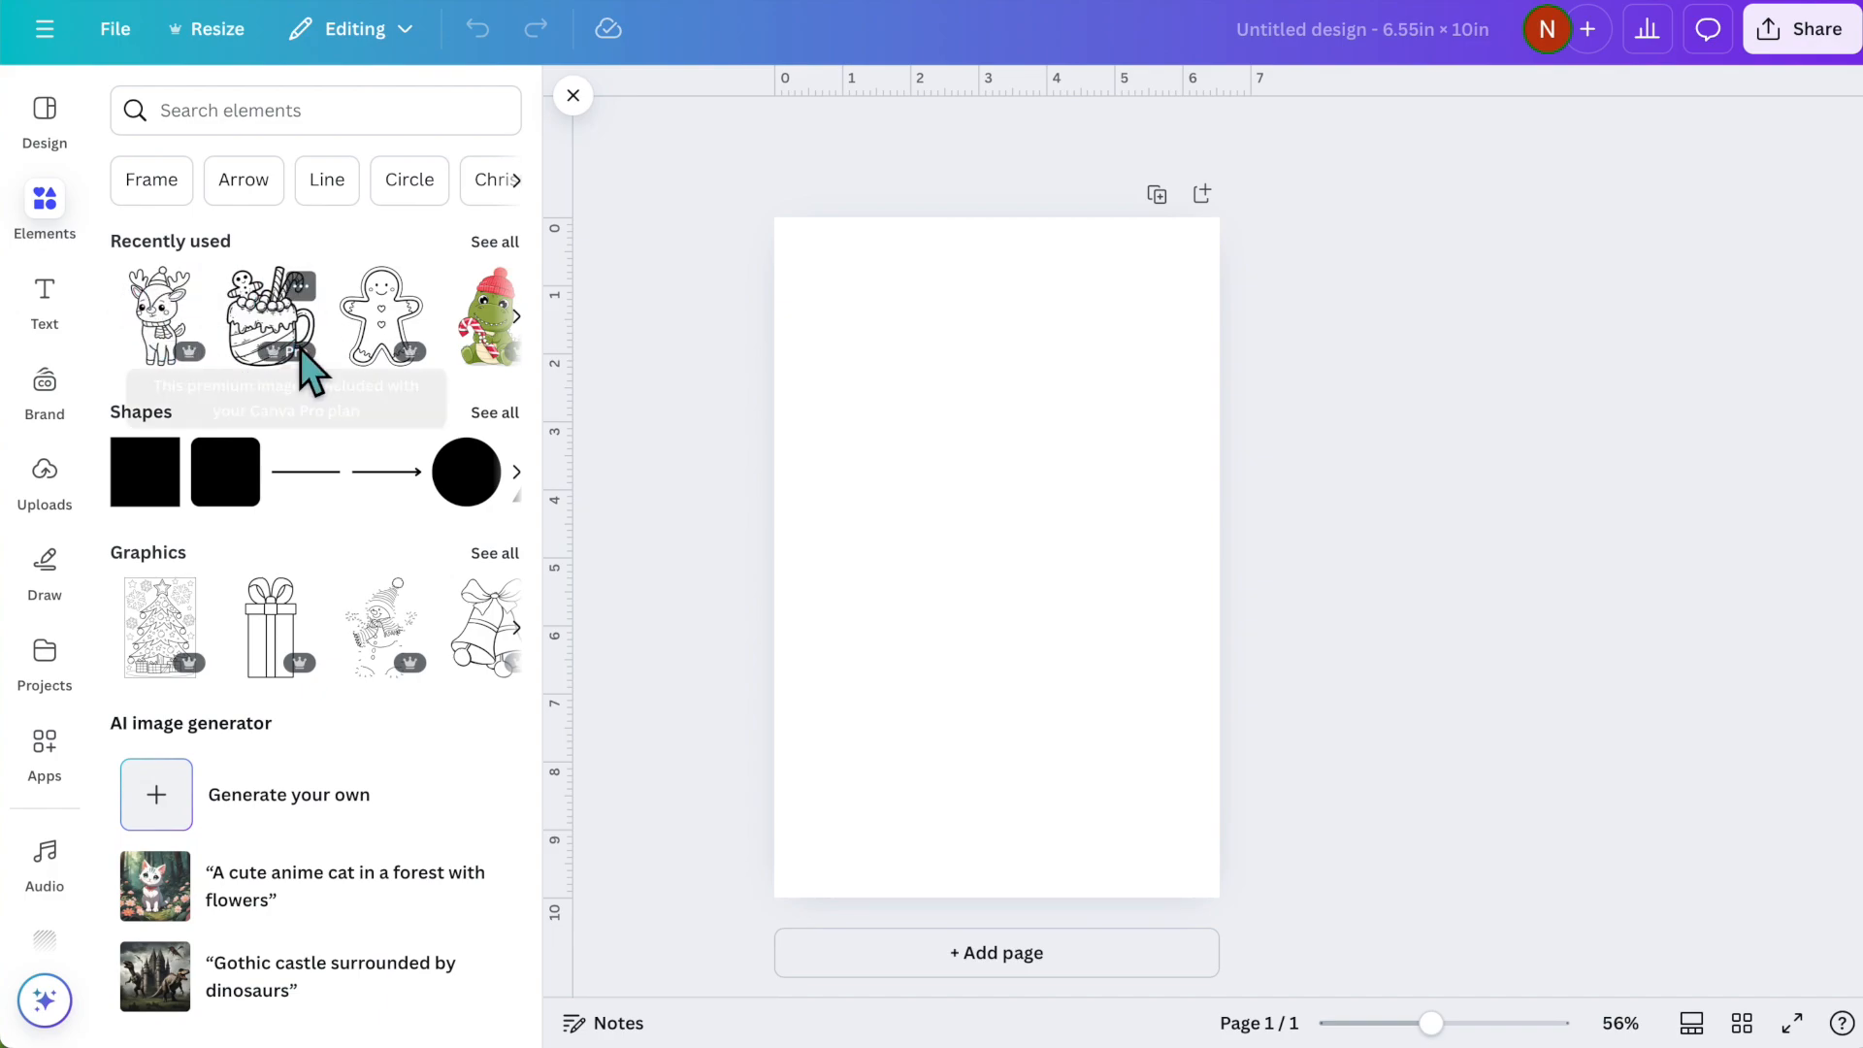
click(310, 121)
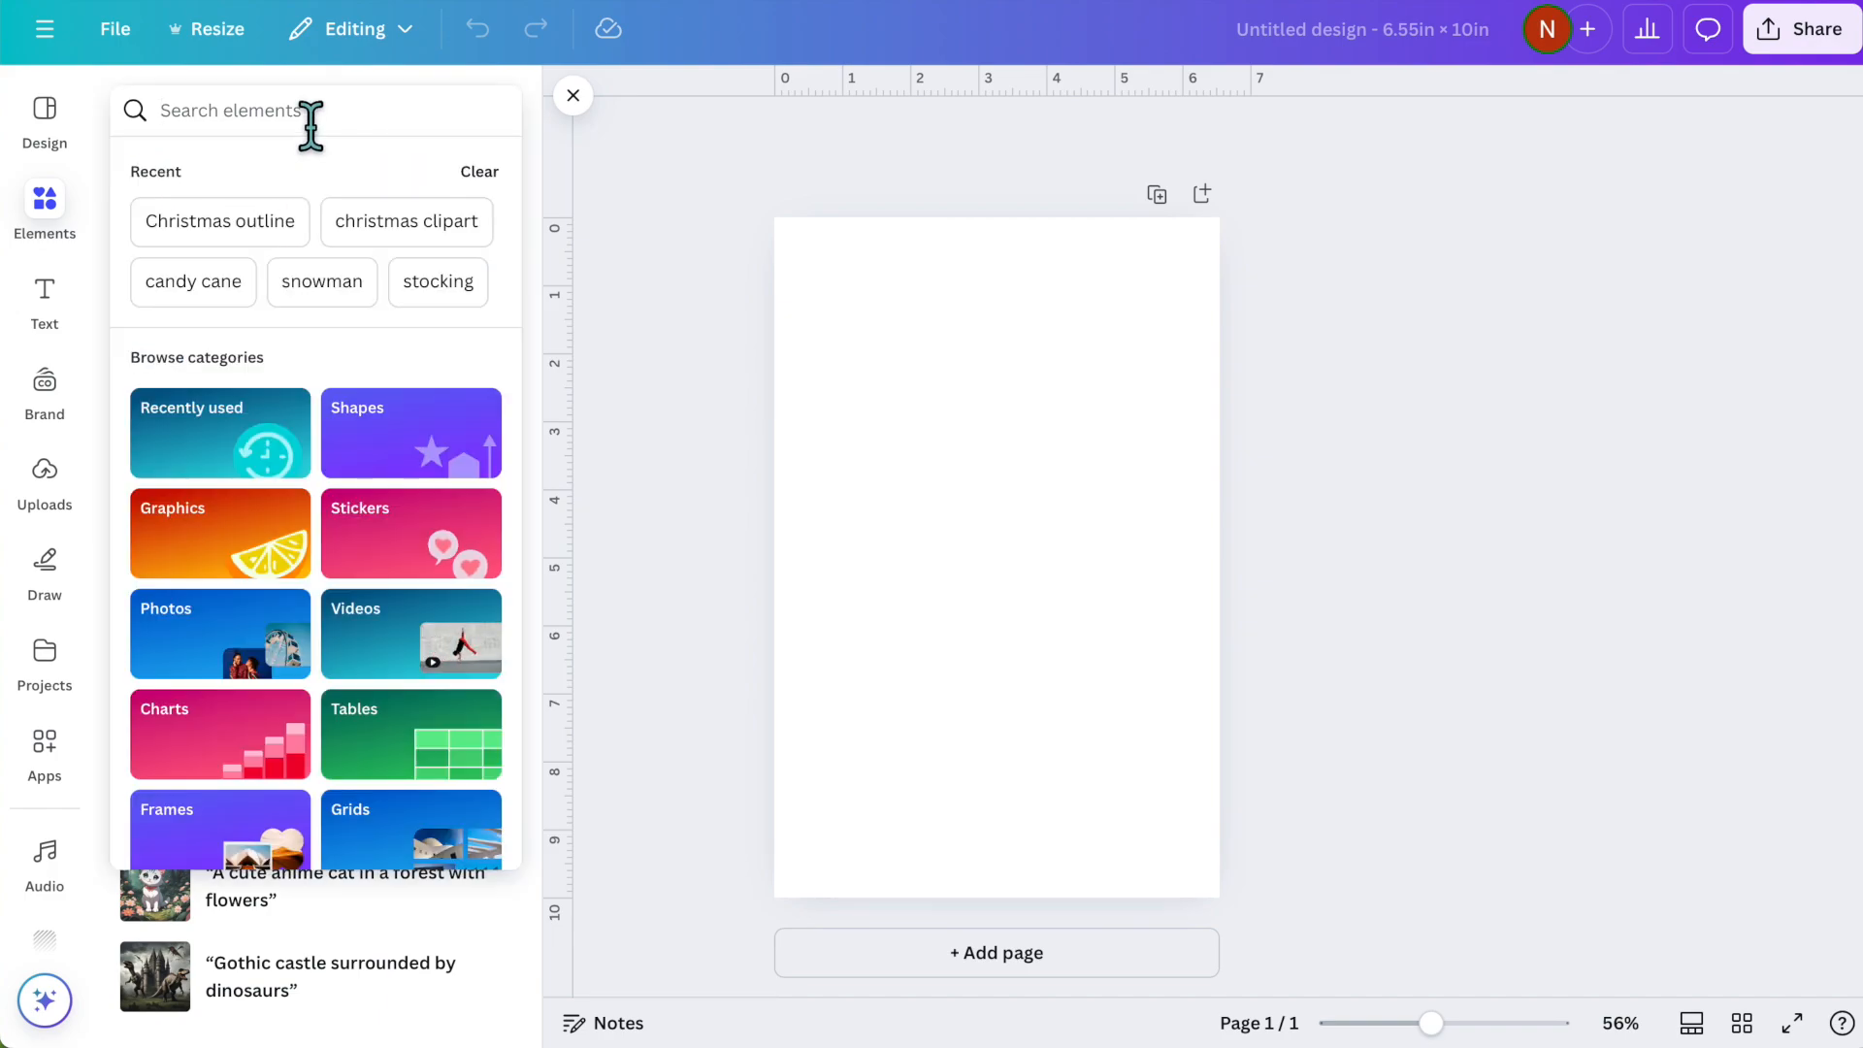
text(christm)
text(as clipart)
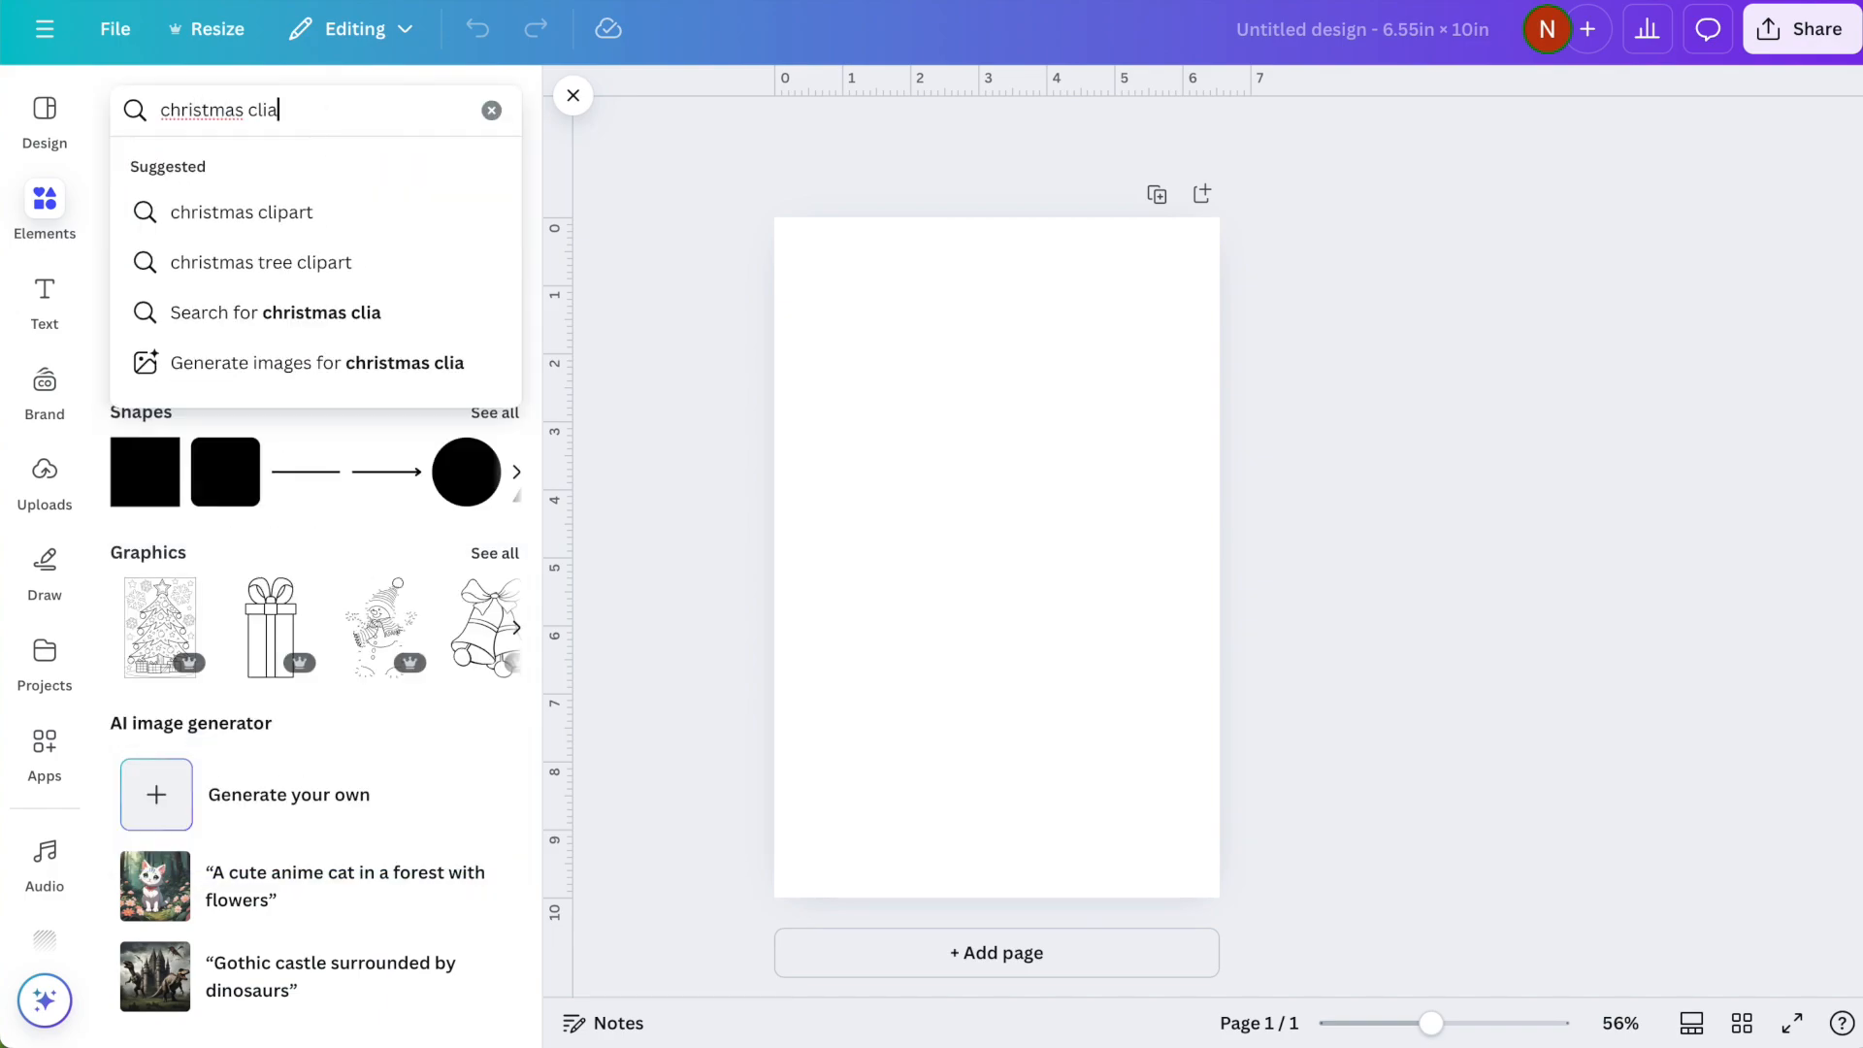
key(Return)
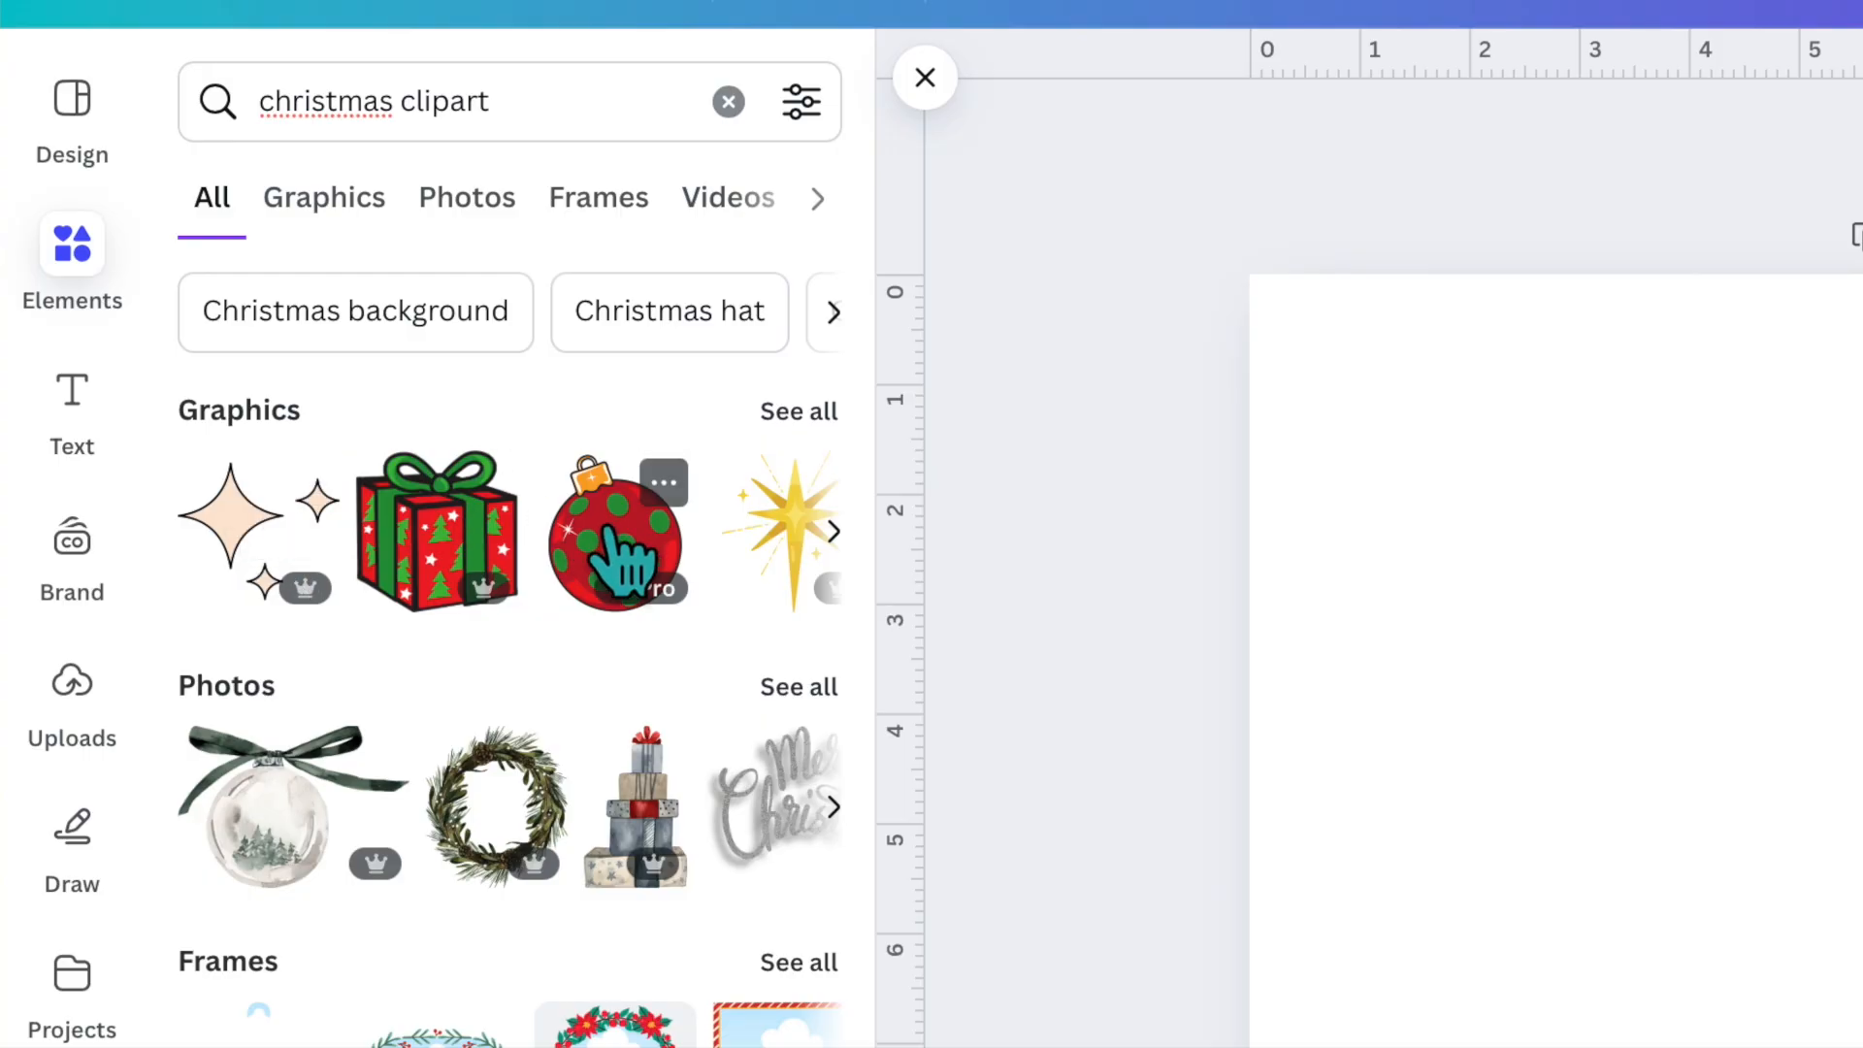
click(789, 417)
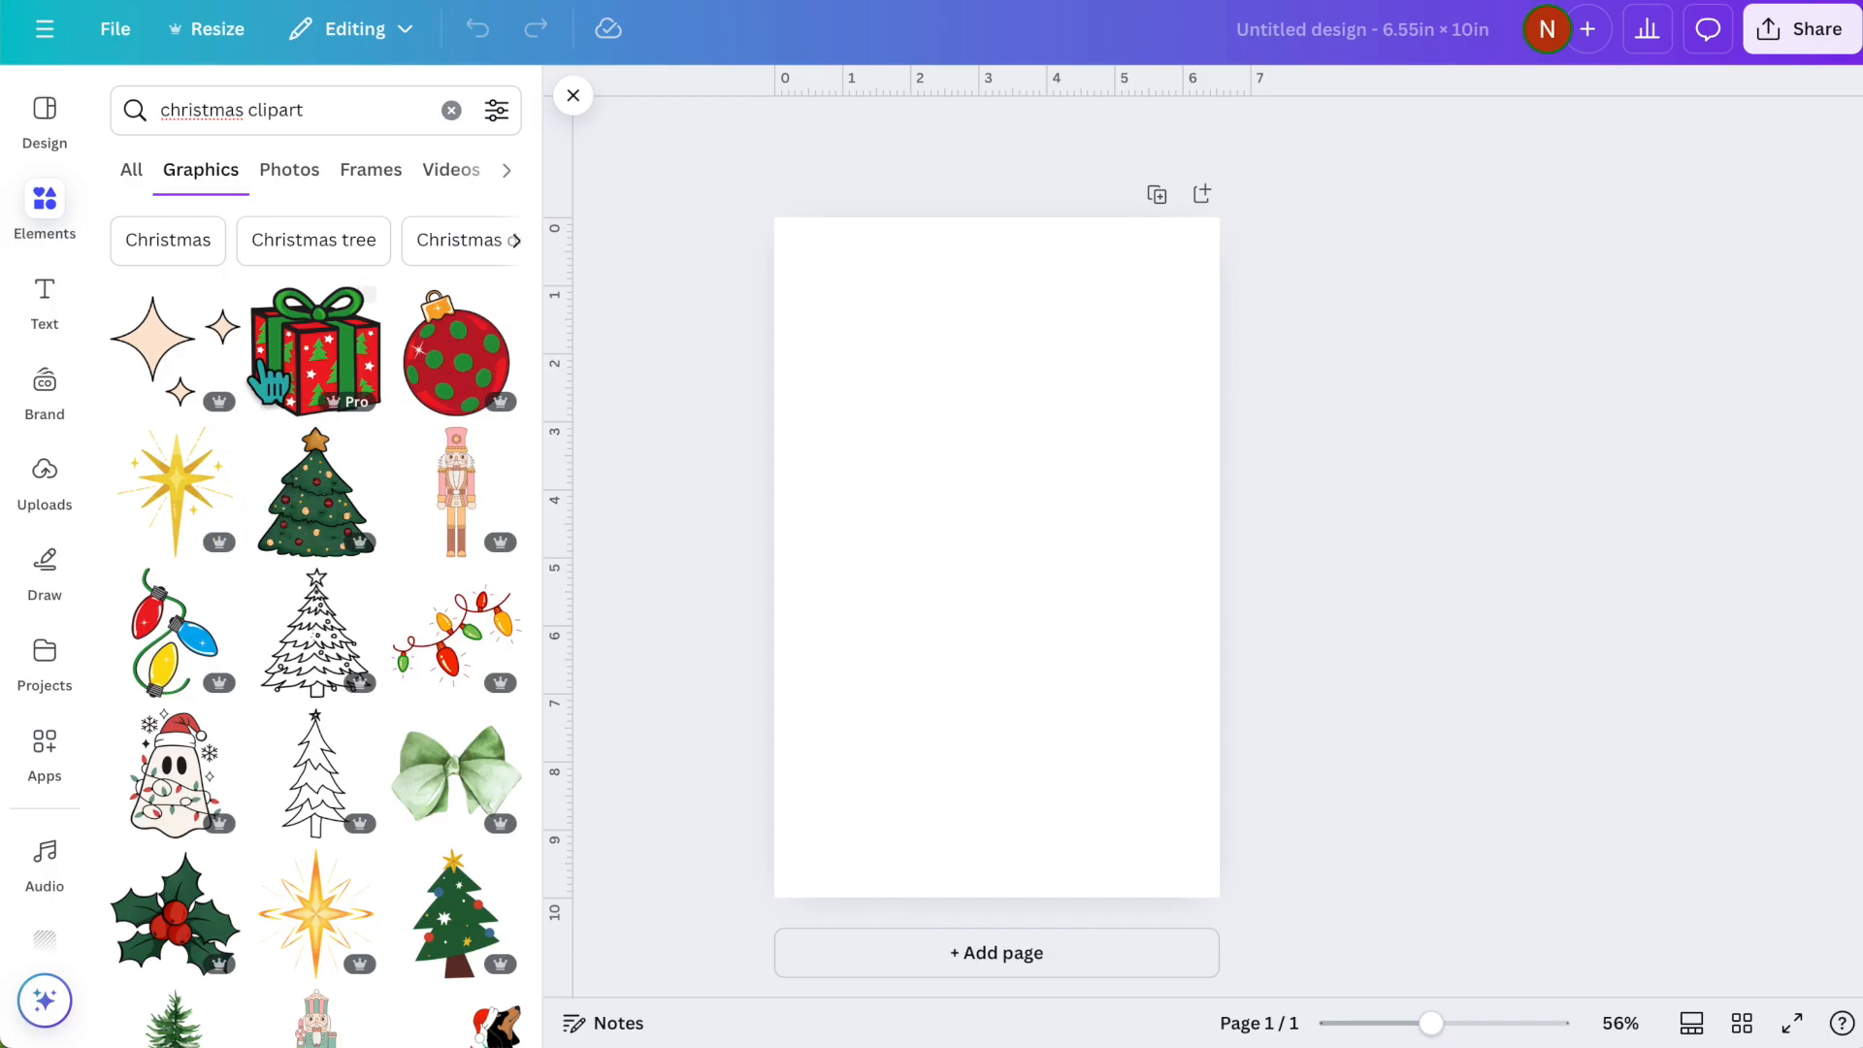
- Add the red gift box and decorated Christmas tree graphics side by side along the page's upper edge, each about 3.3 in wide
click(509, 548)
drag(966, 612, 876, 420)
click(313, 712)
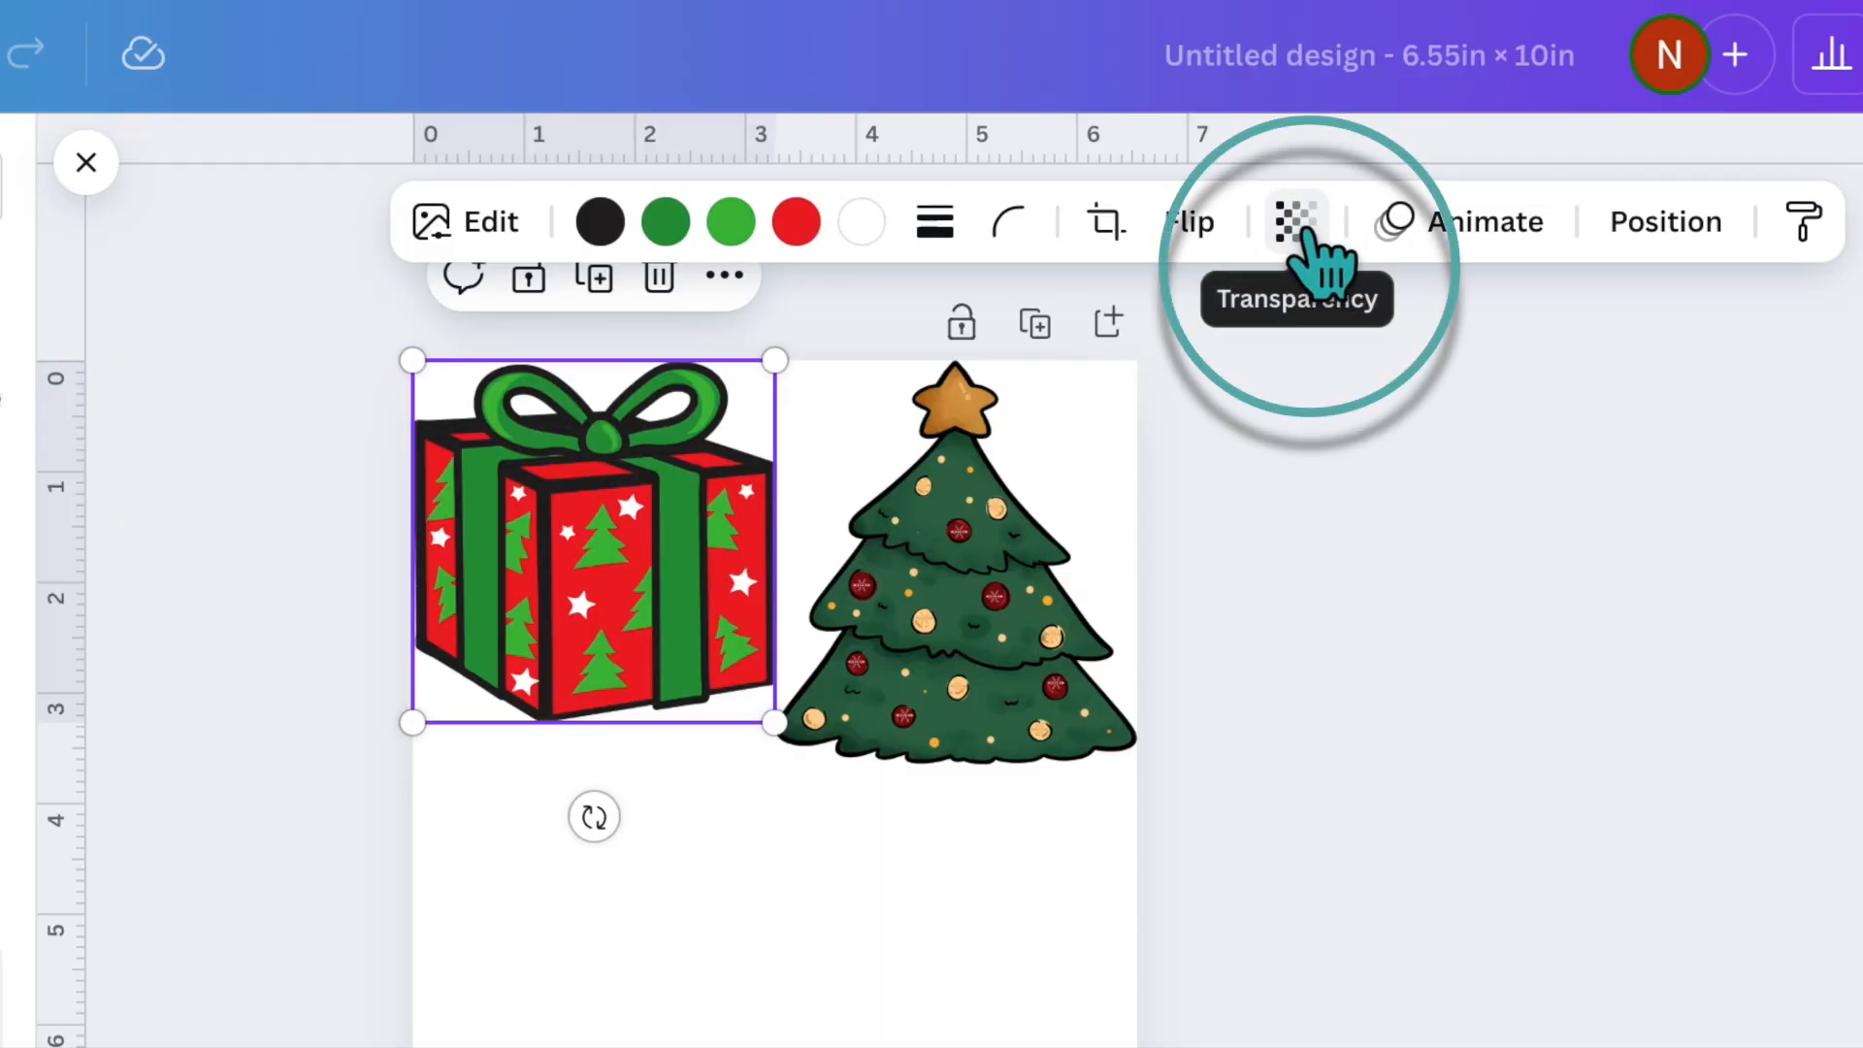
- Set the gift box graphic's transparency to 50
click(1298, 226)
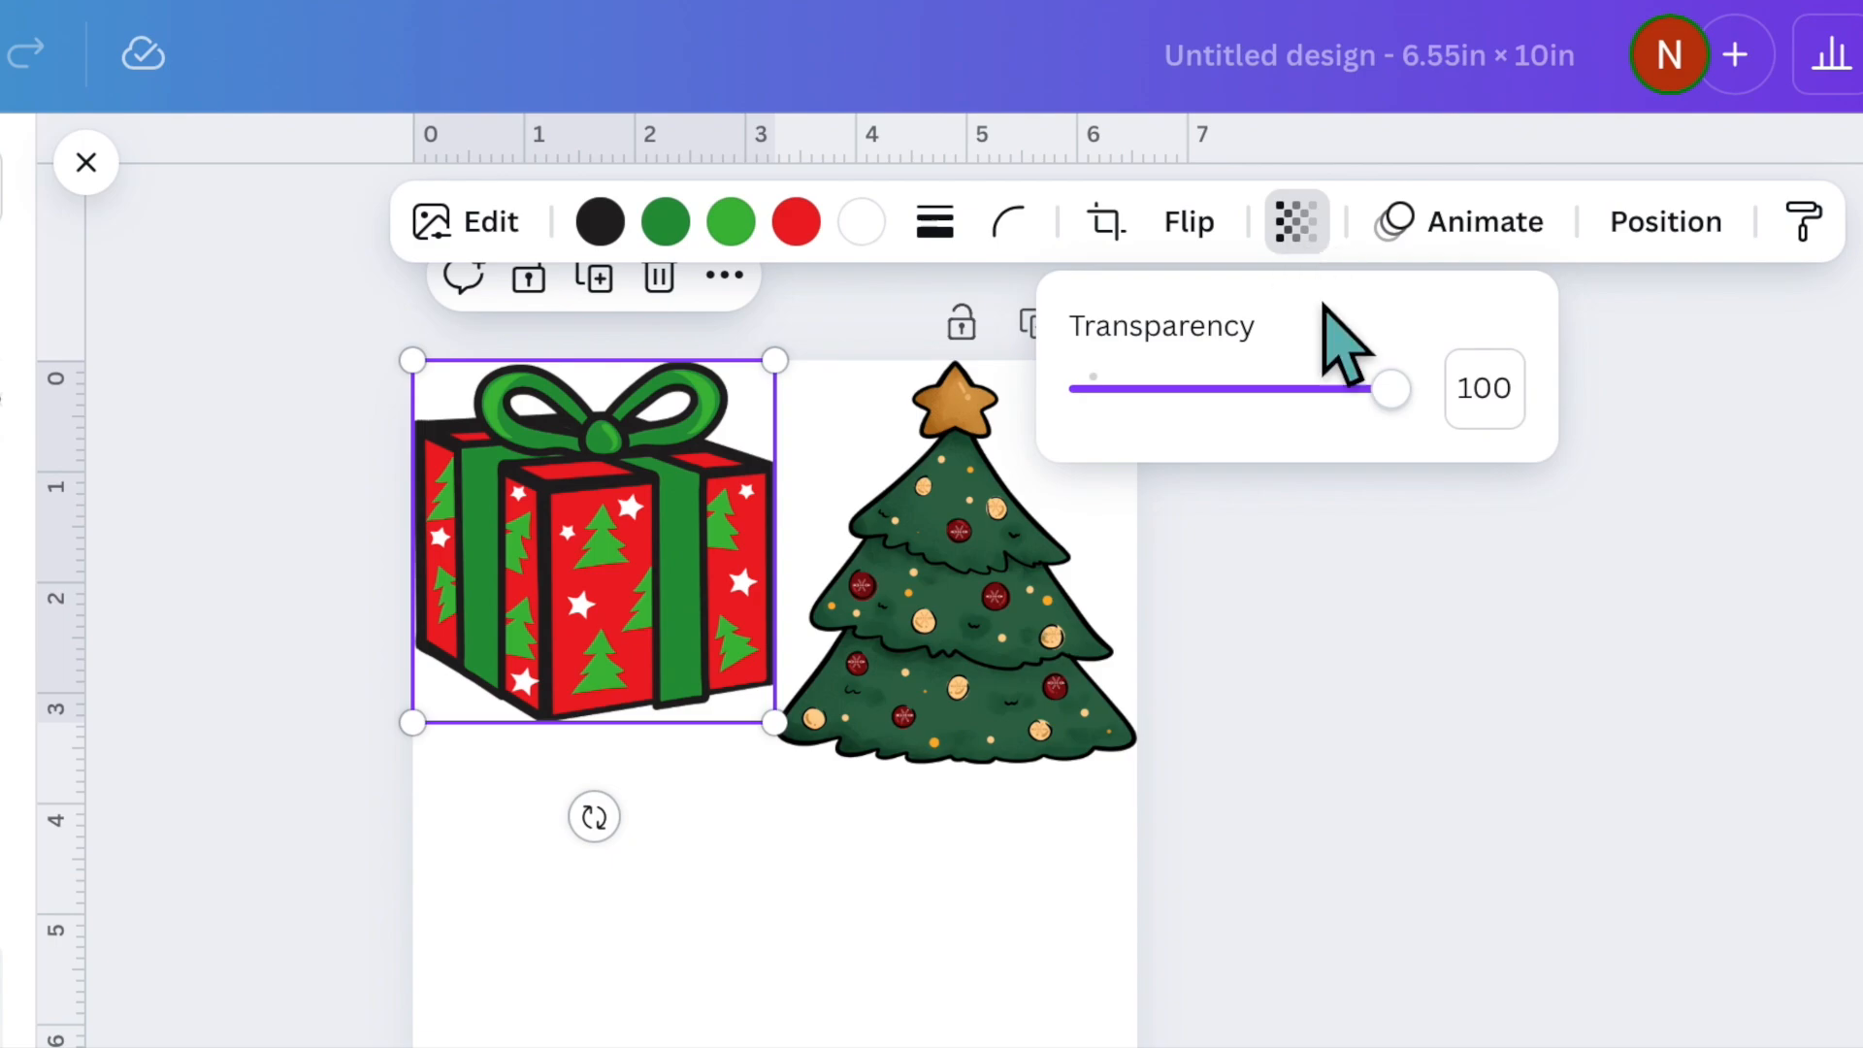
drag(1390, 400, 1241, 398)
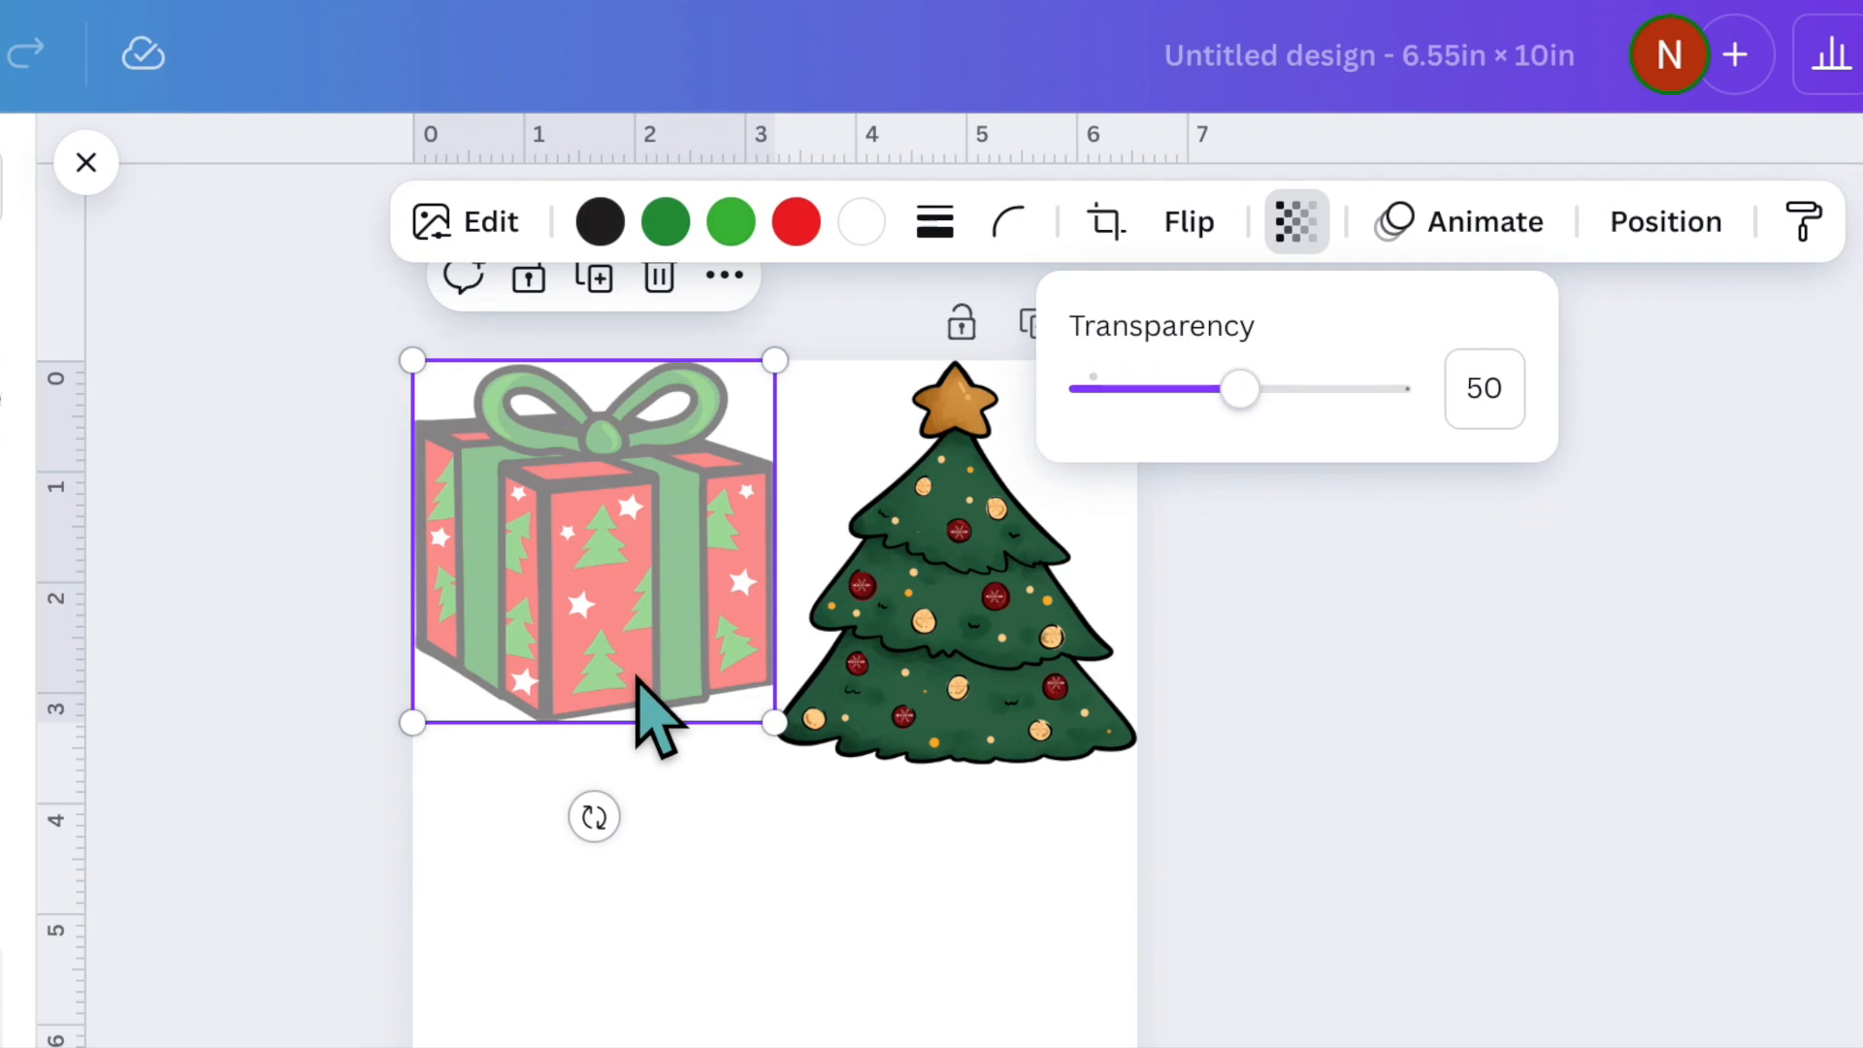
click(740, 805)
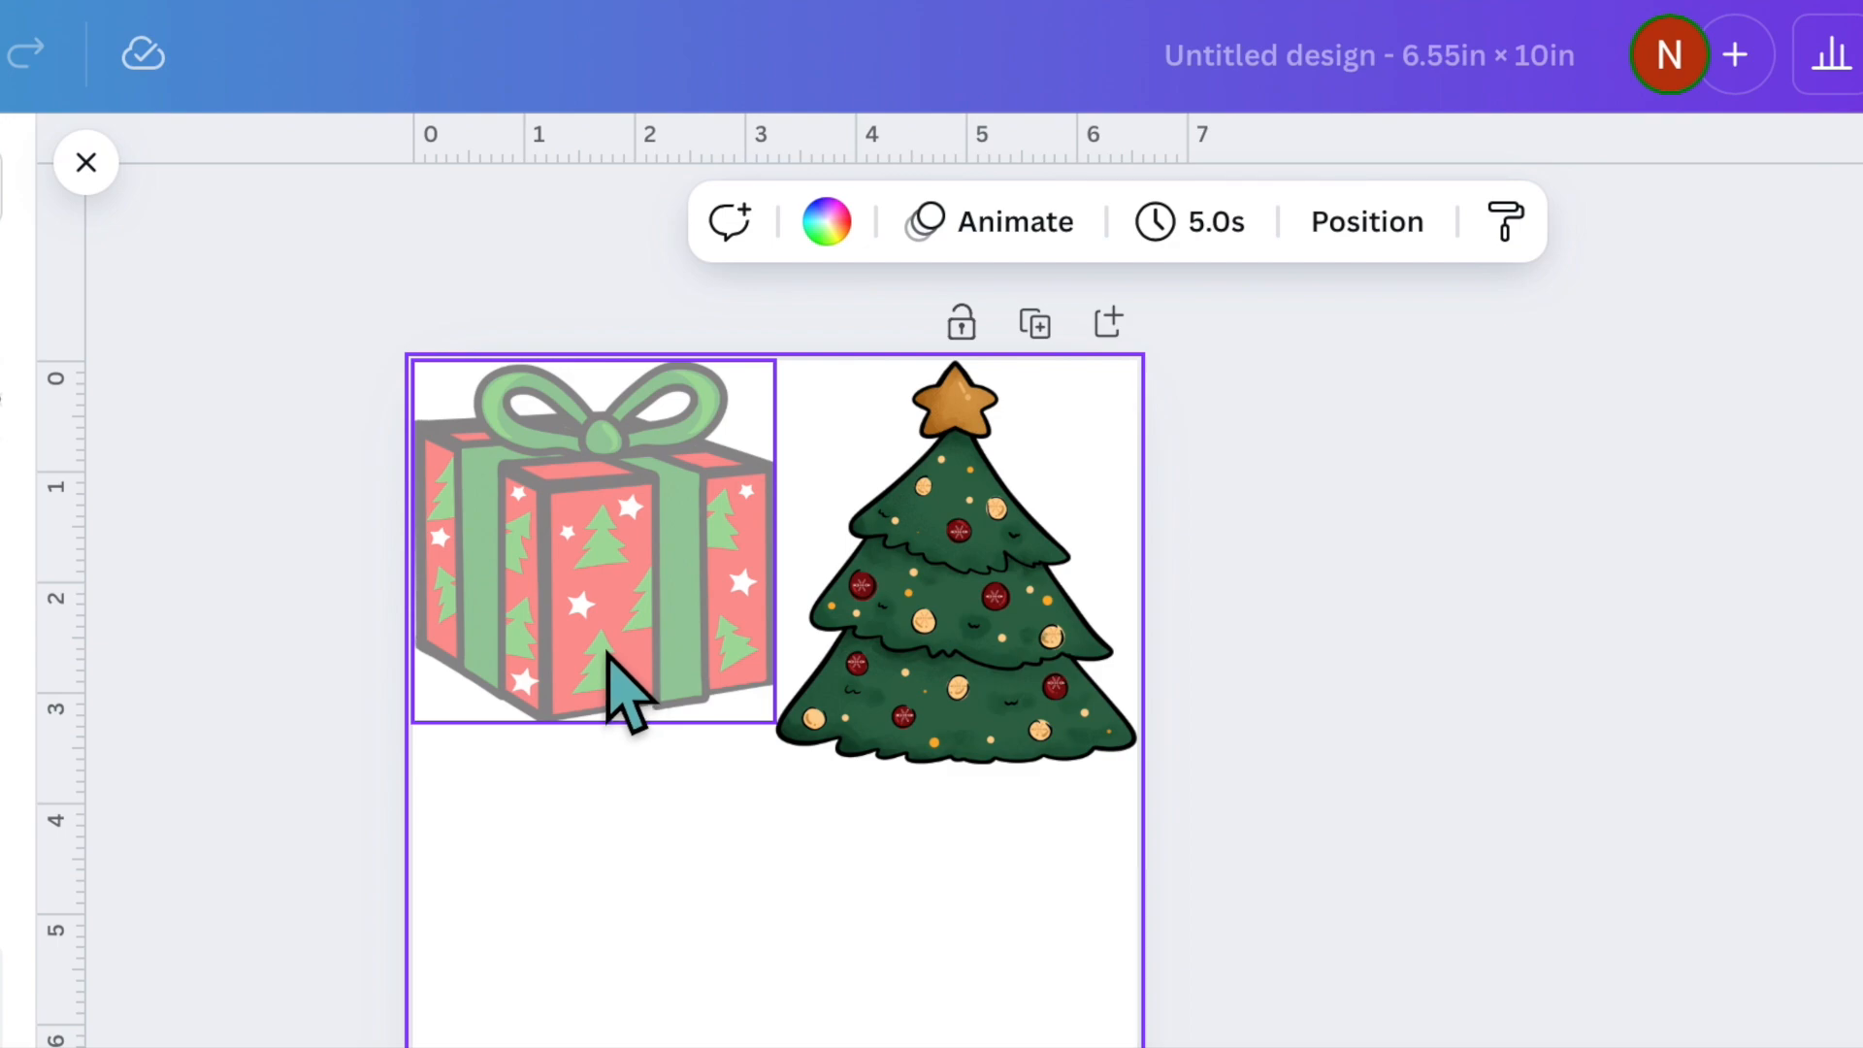
click(873, 740)
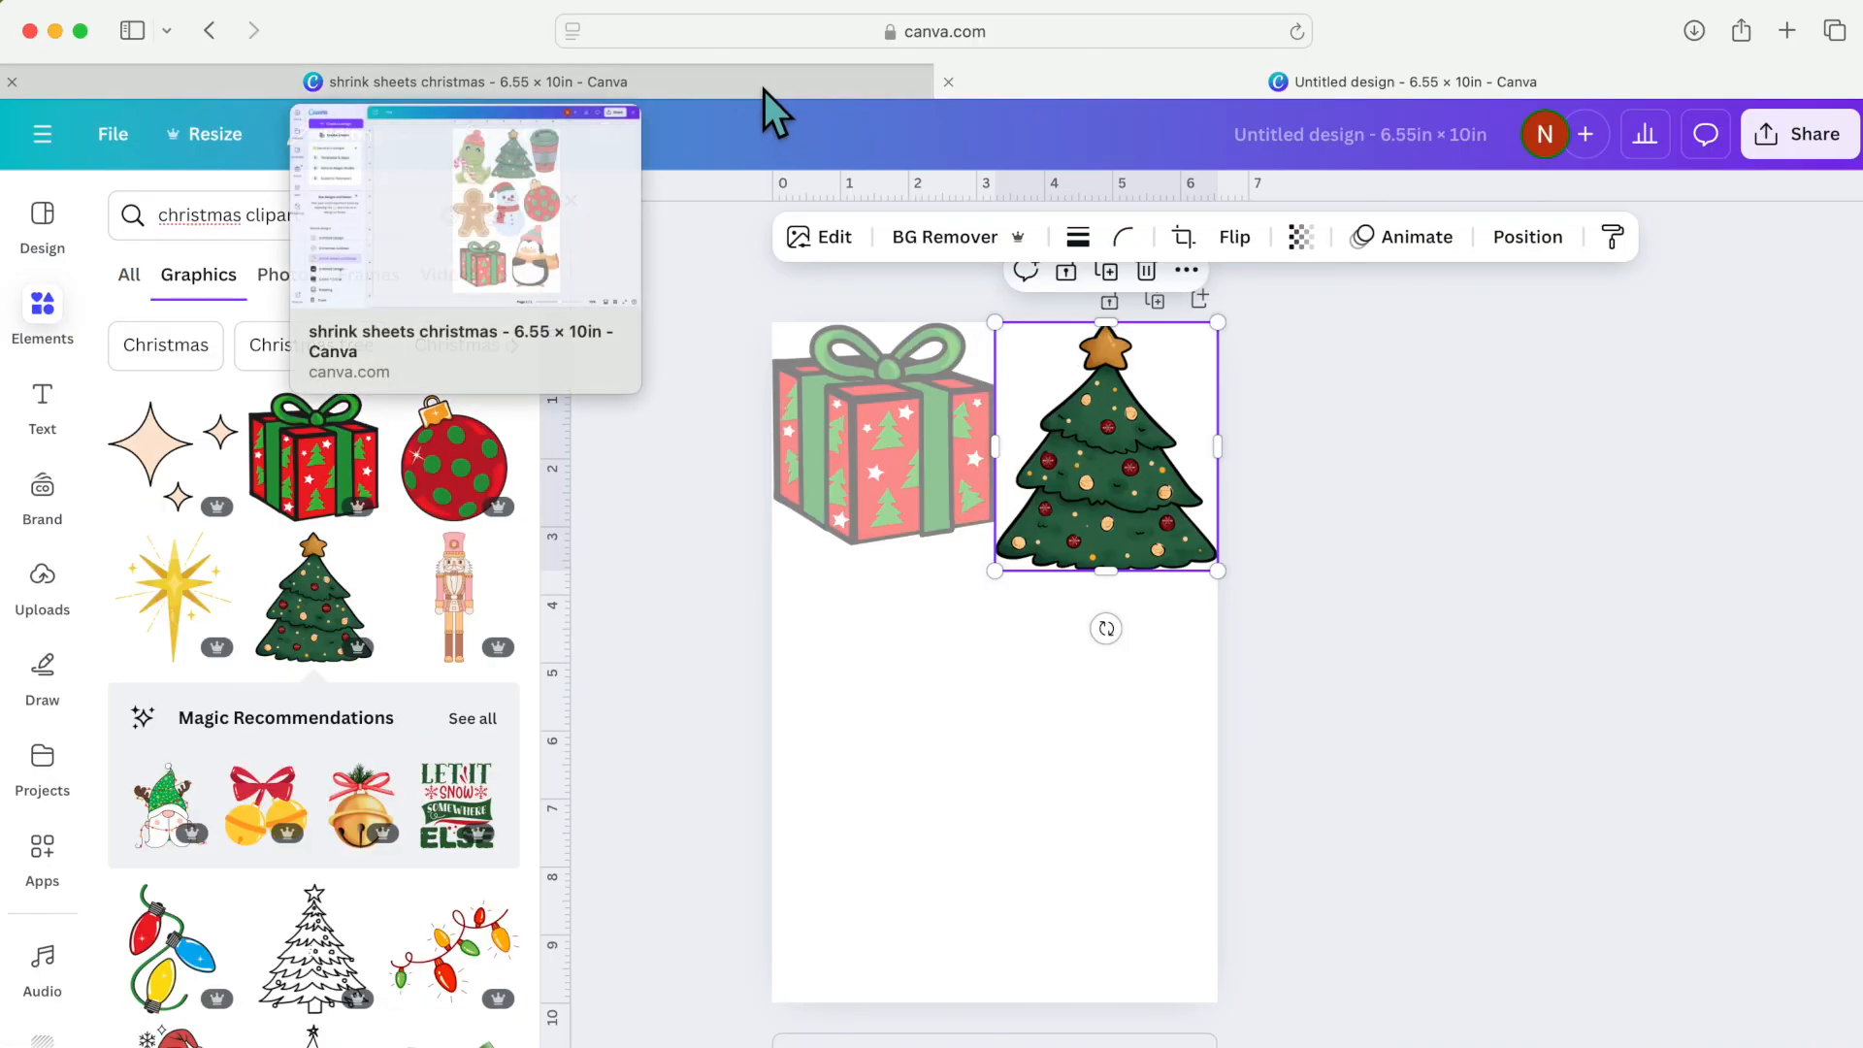
- Open the finished "shrink sheets christmas" design and check the coffee cup graphic's transparency setting
click(765, 87)
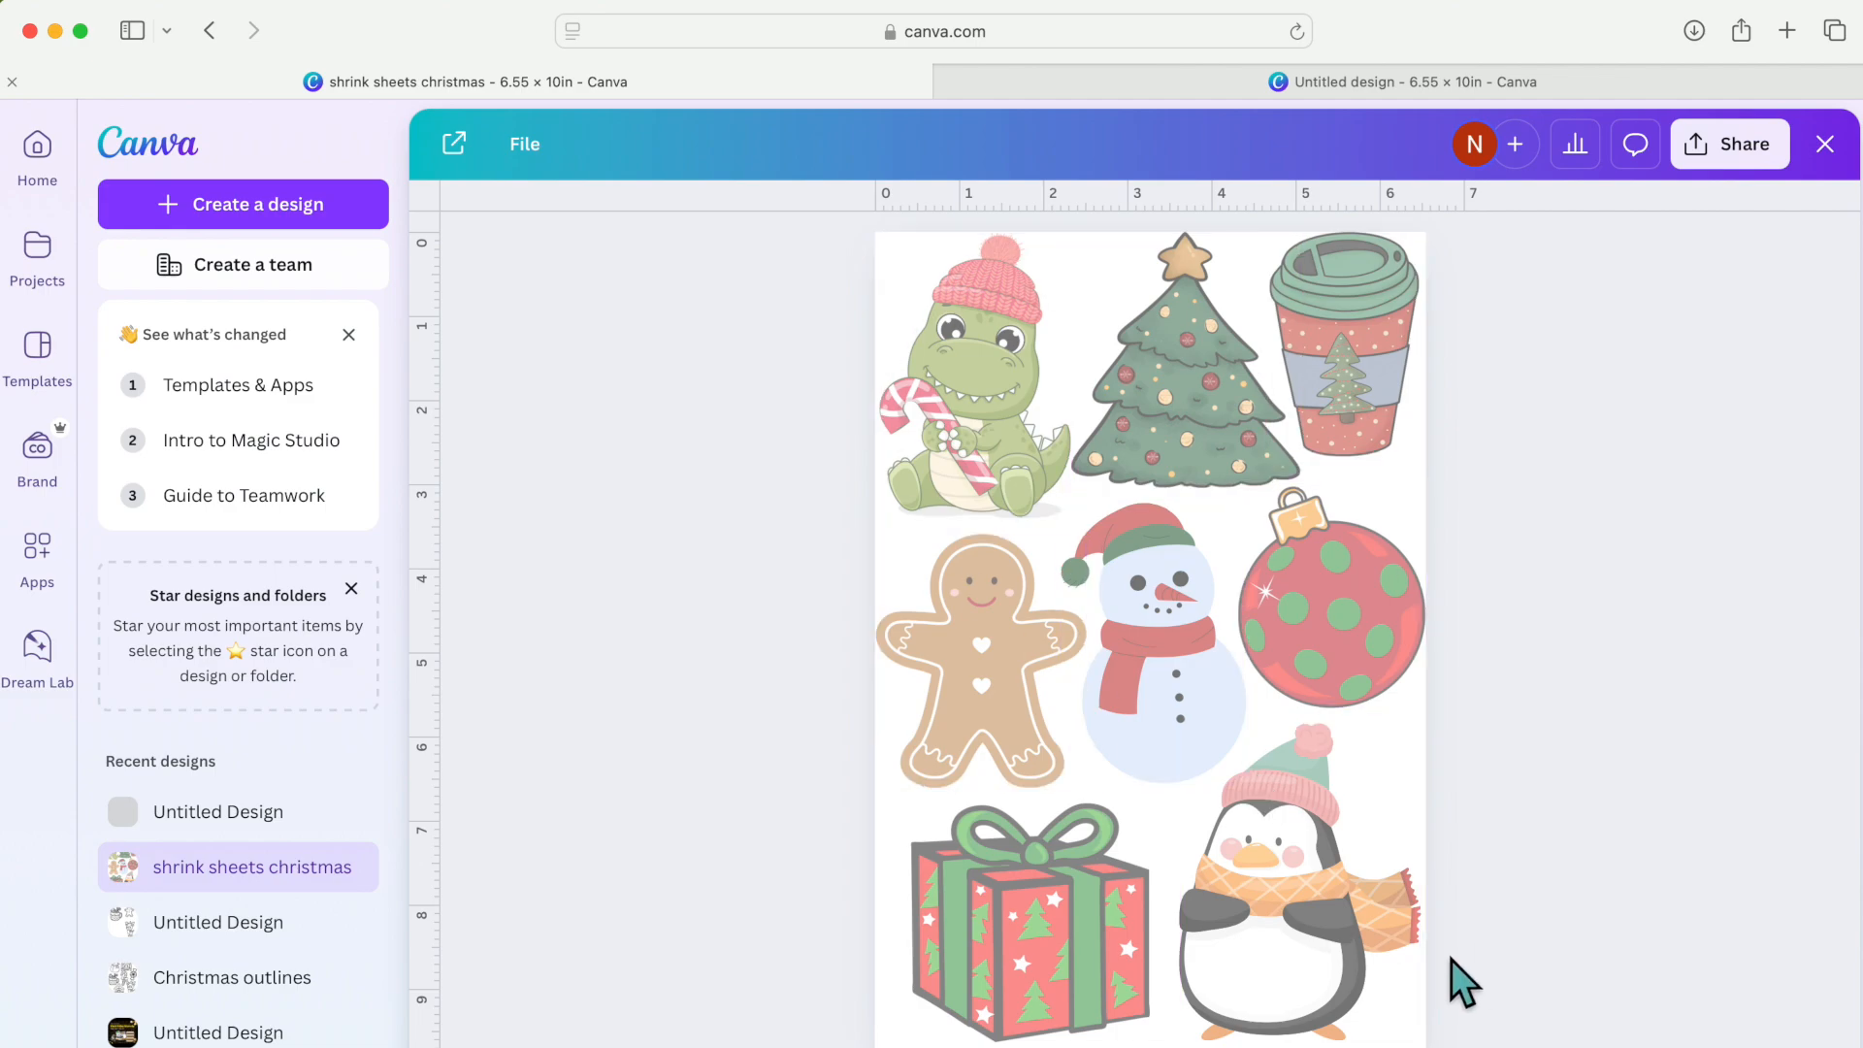
click(1383, 398)
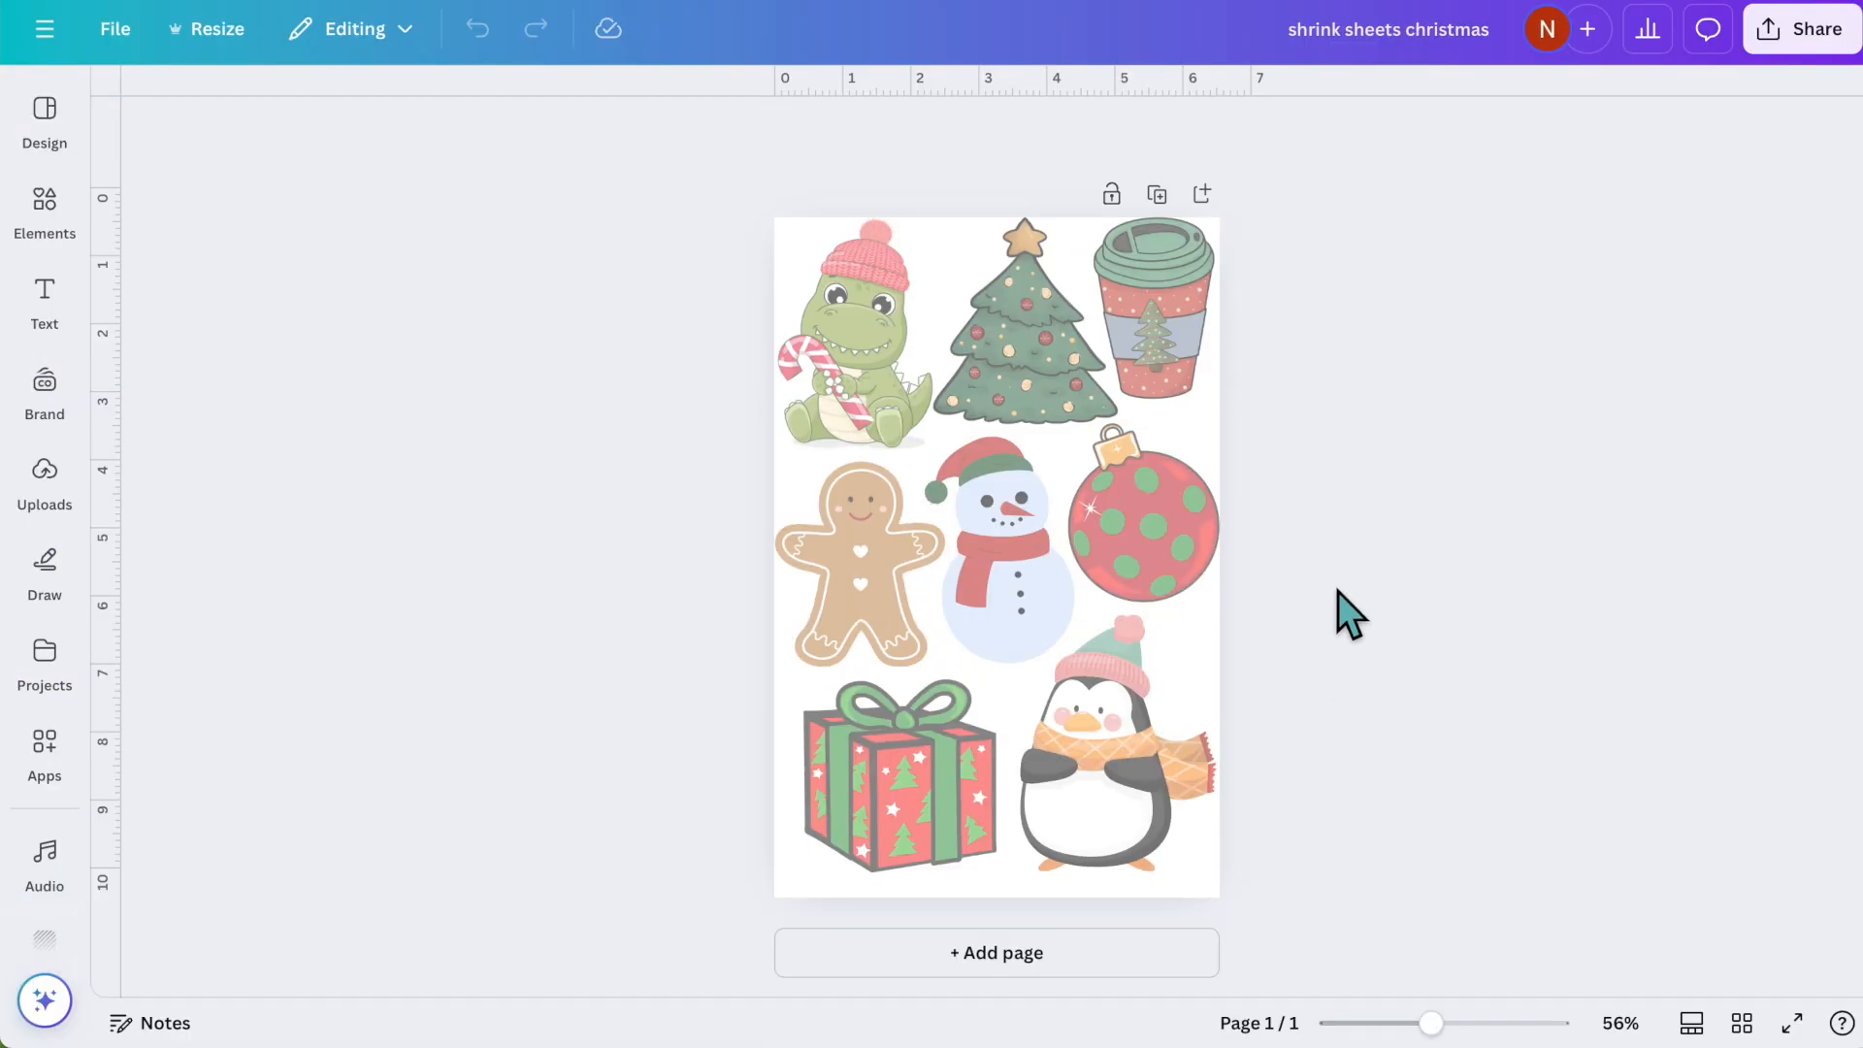
click(1156, 325)
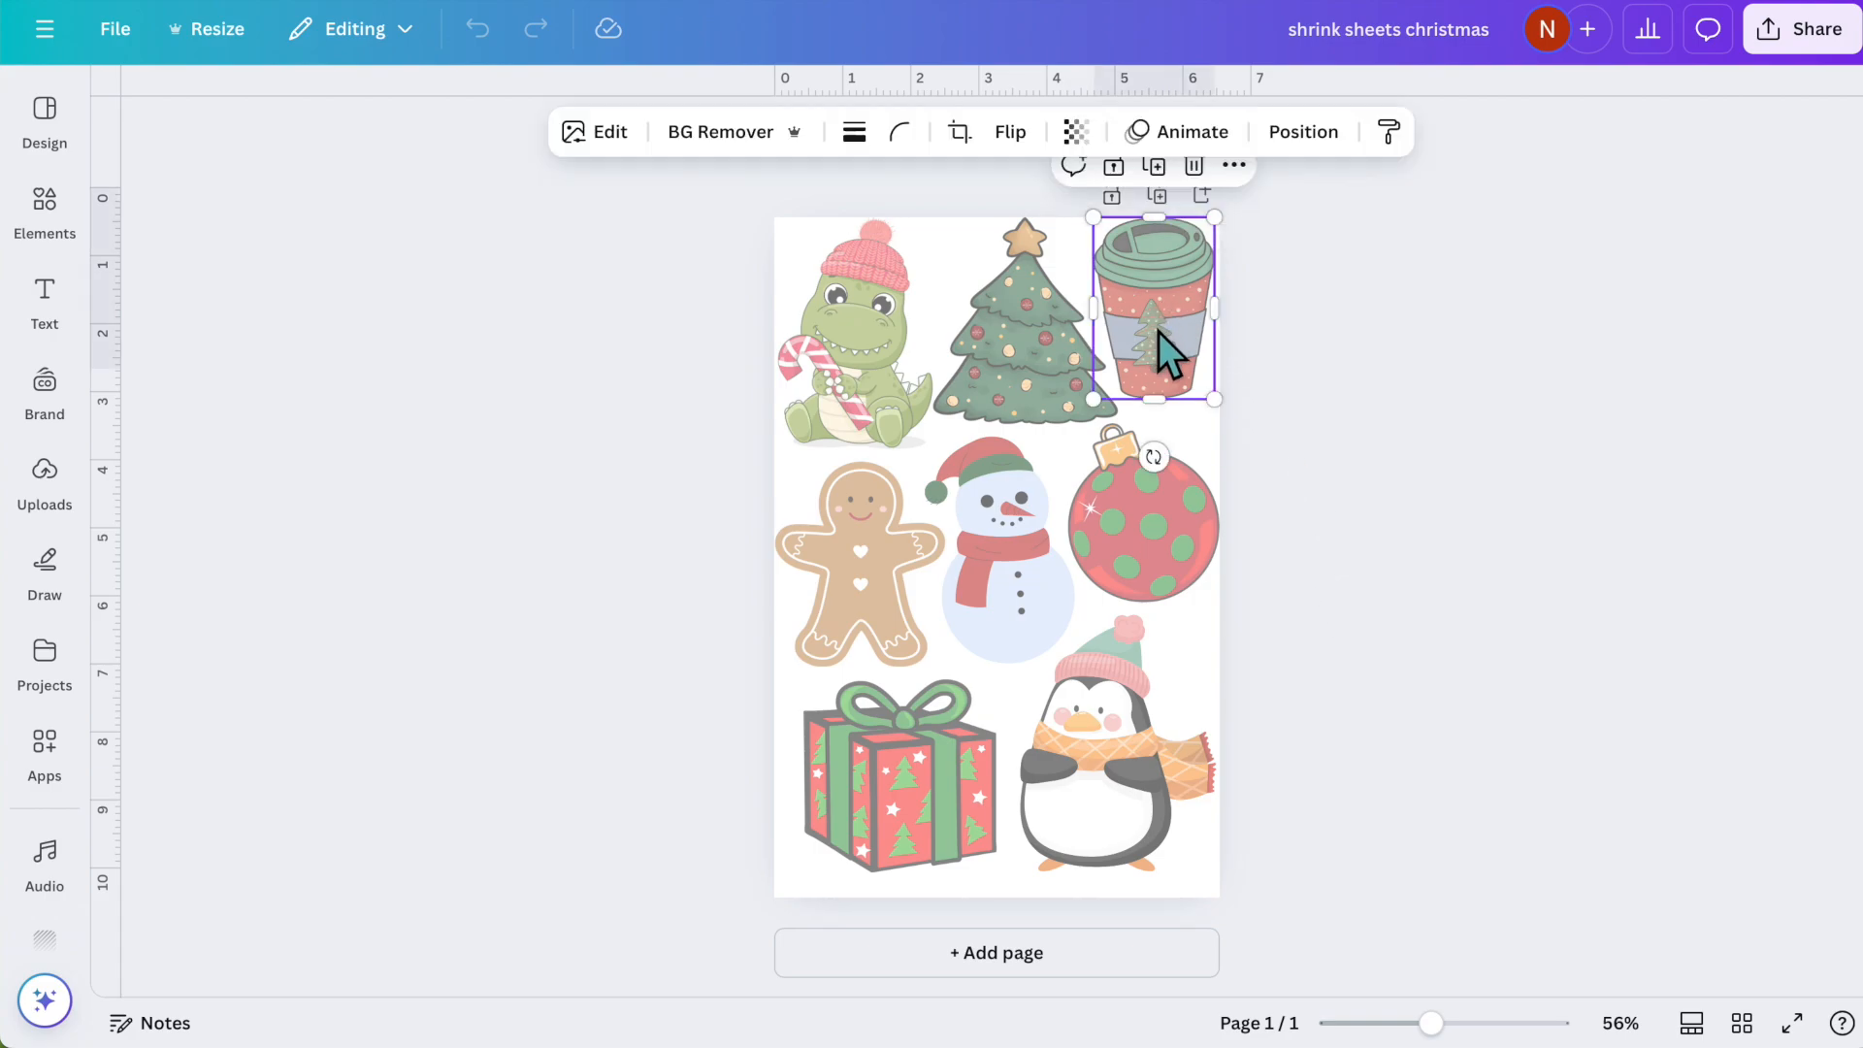
click(1074, 133)
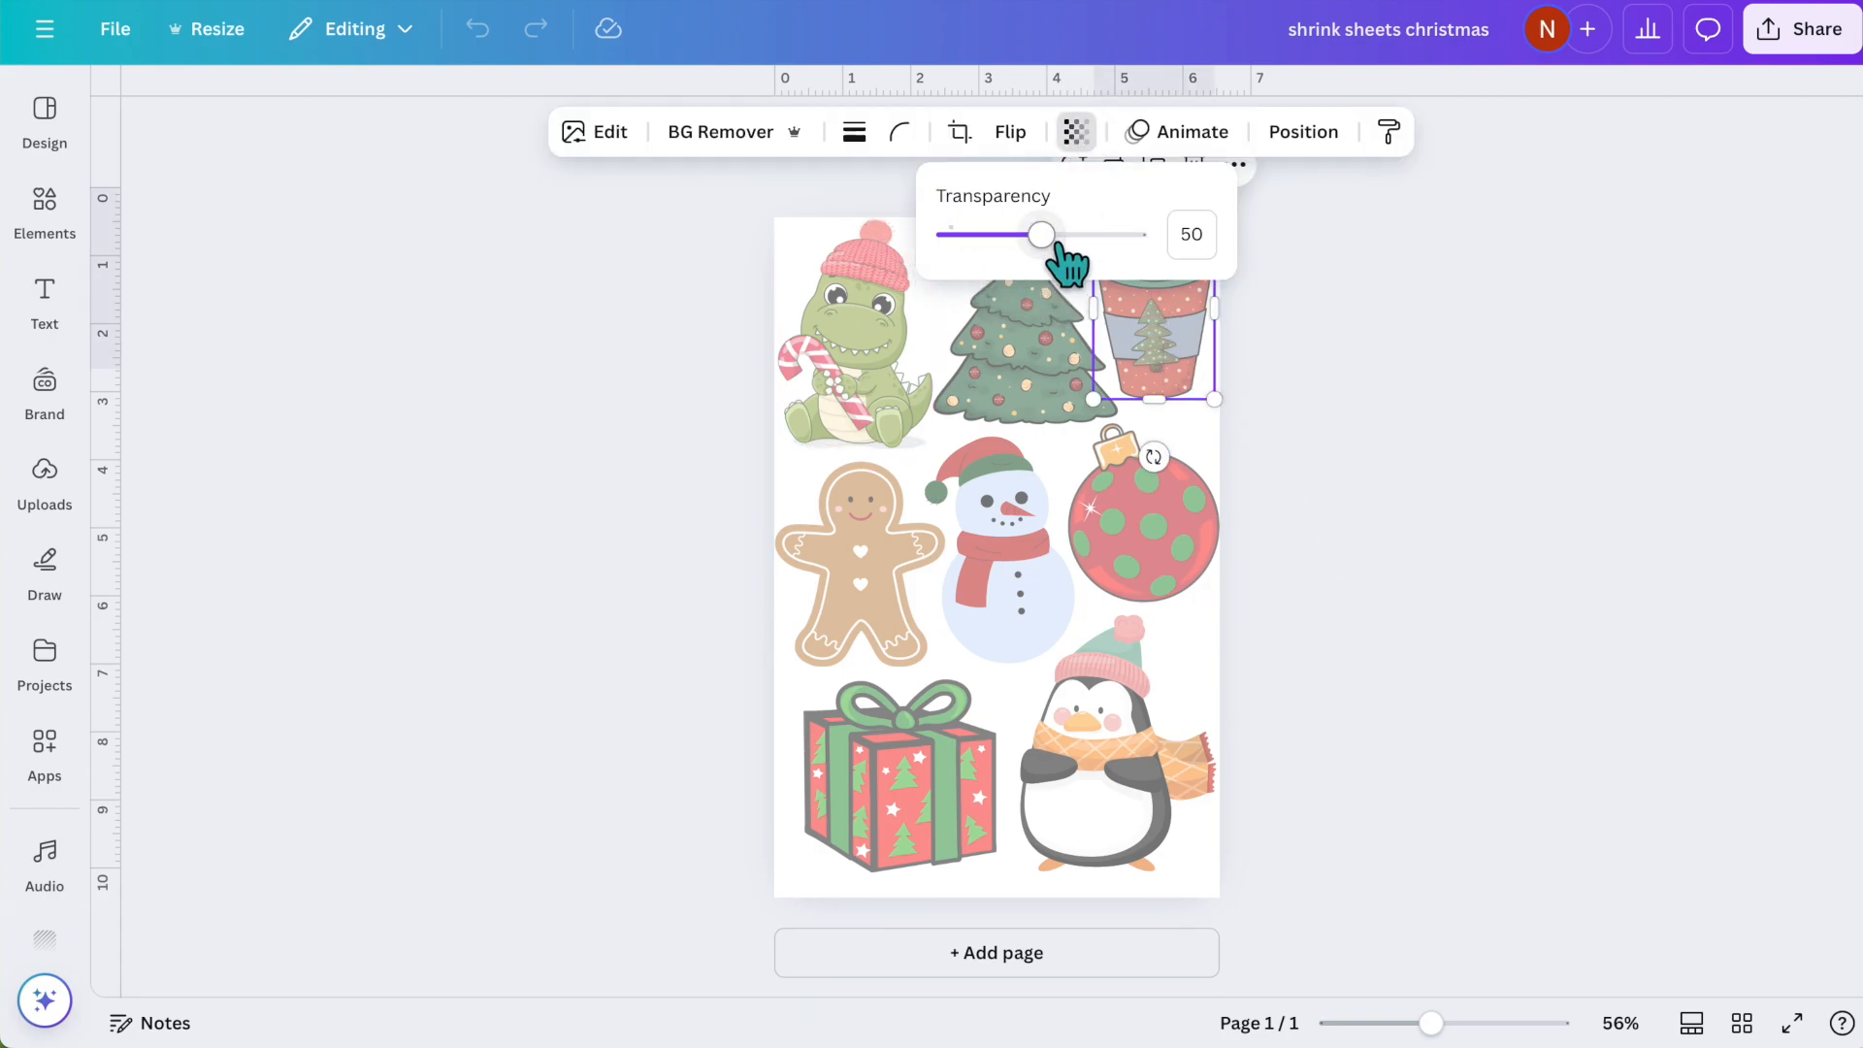
click(1389, 401)
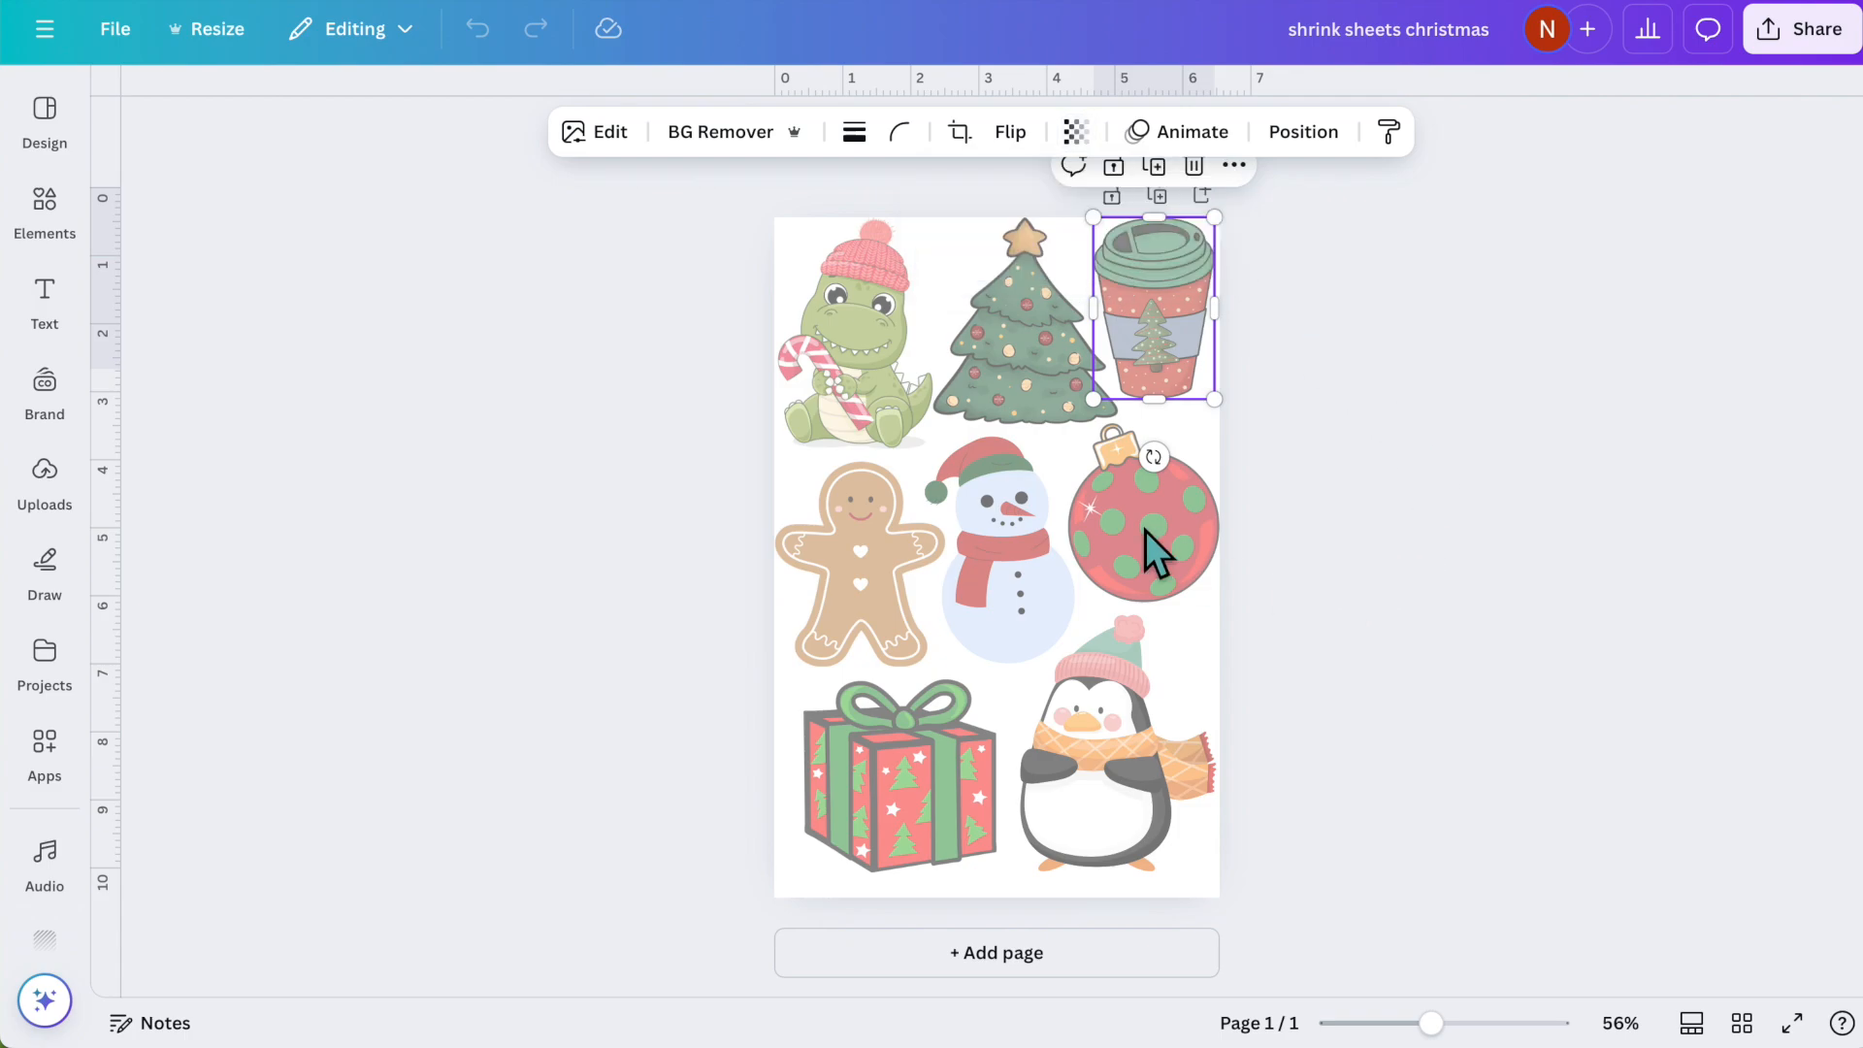
click(1610, 677)
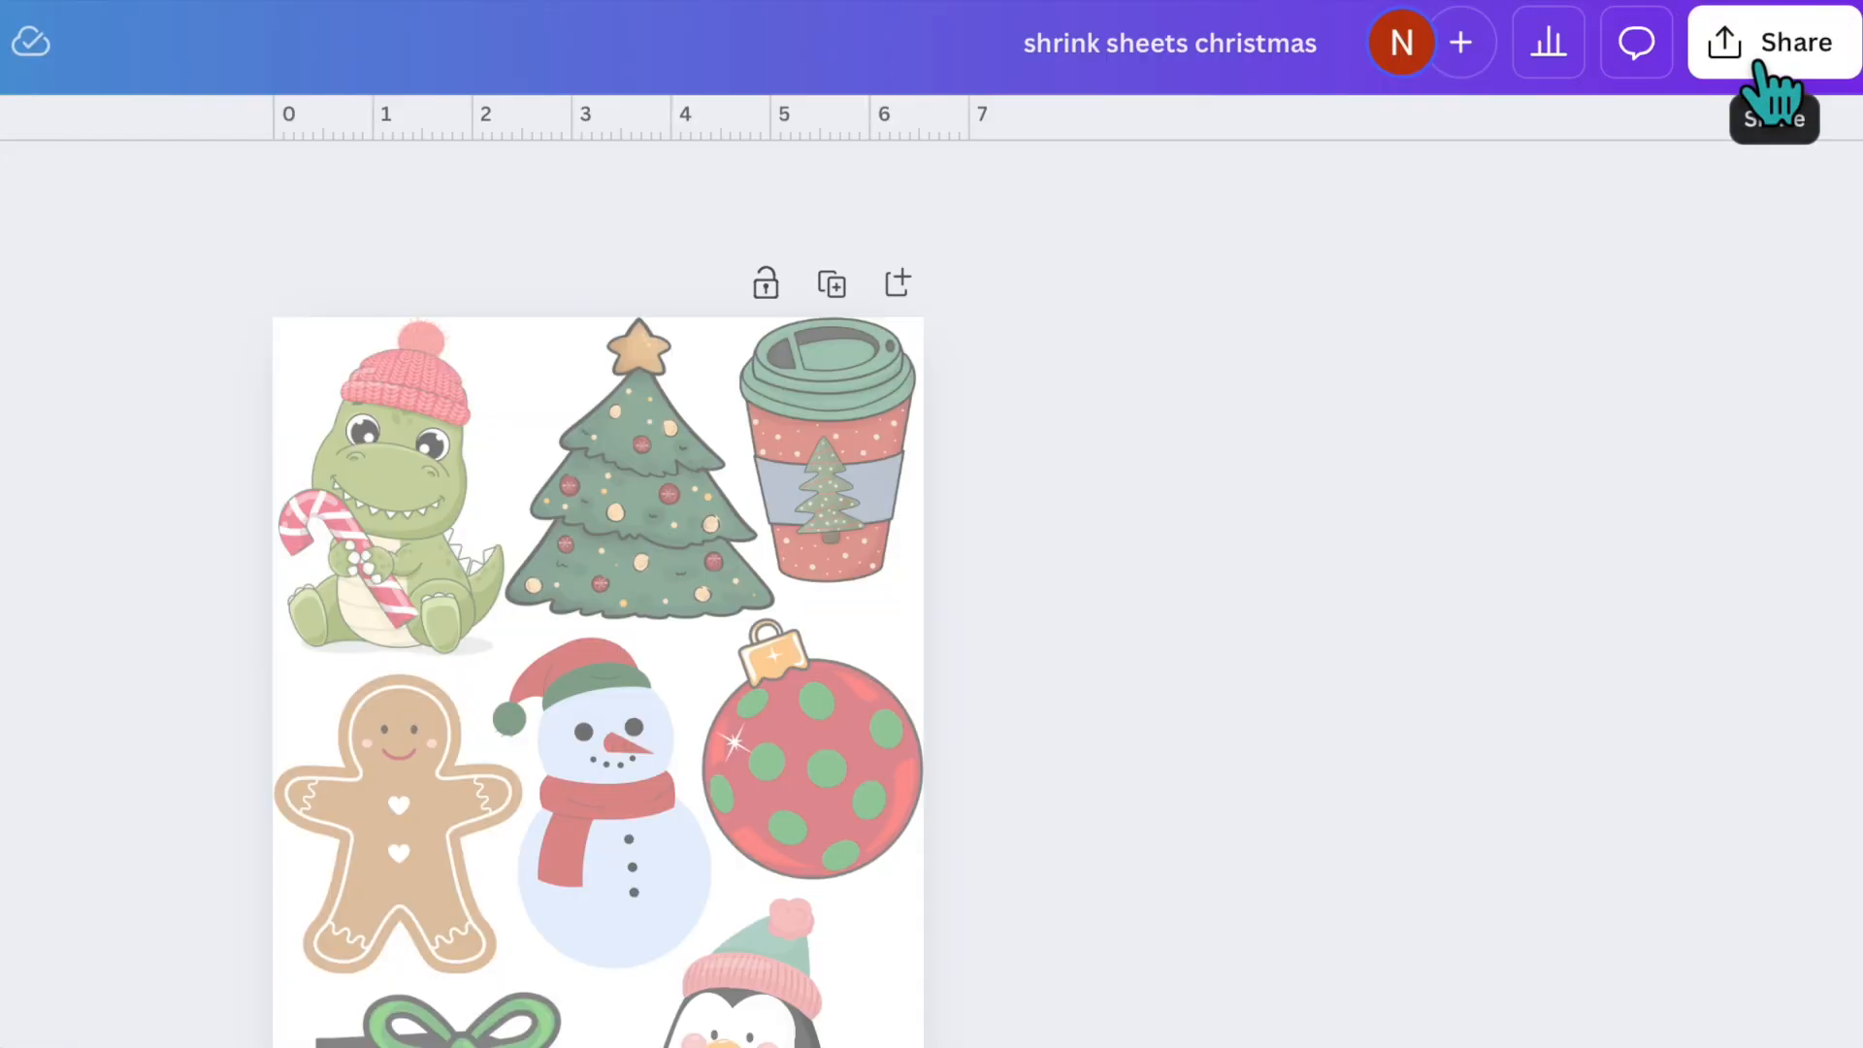
- Download the shrink sheets christmas design as a PNG at size 1
click(1790, 39)
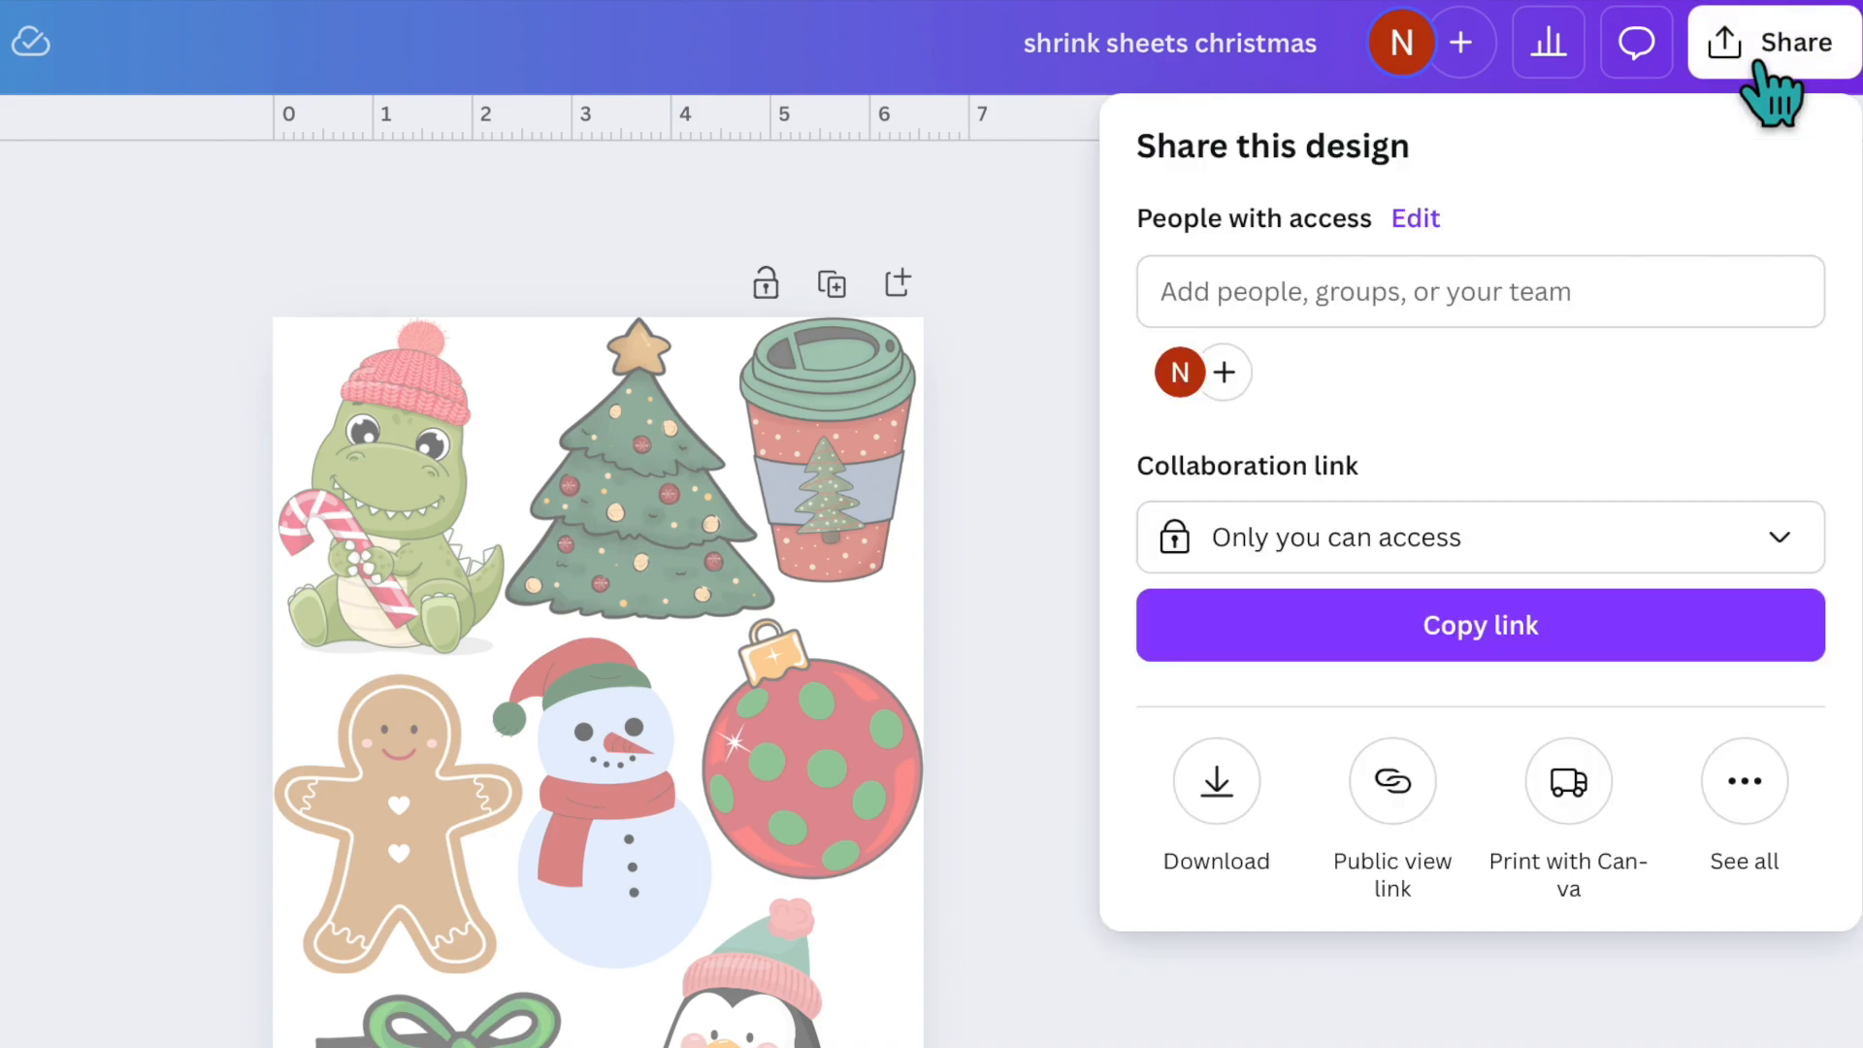
click(1217, 782)
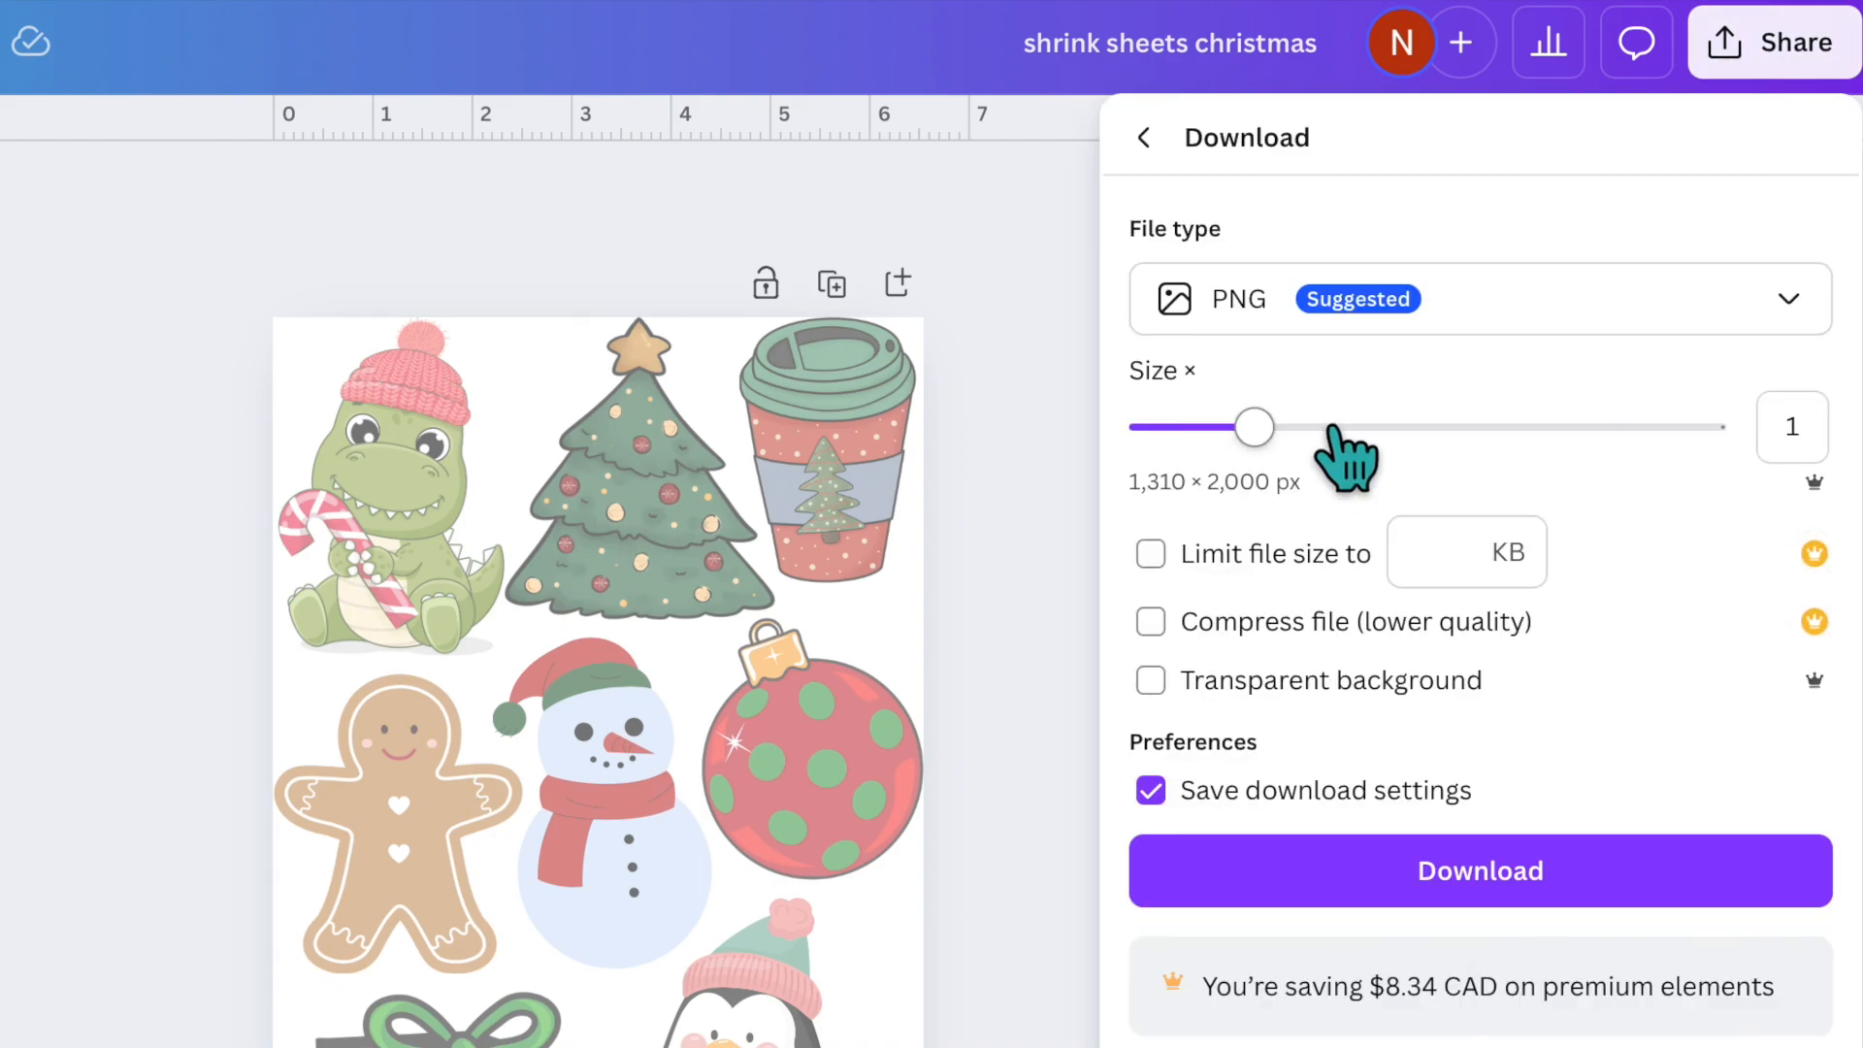
click(1502, 873)
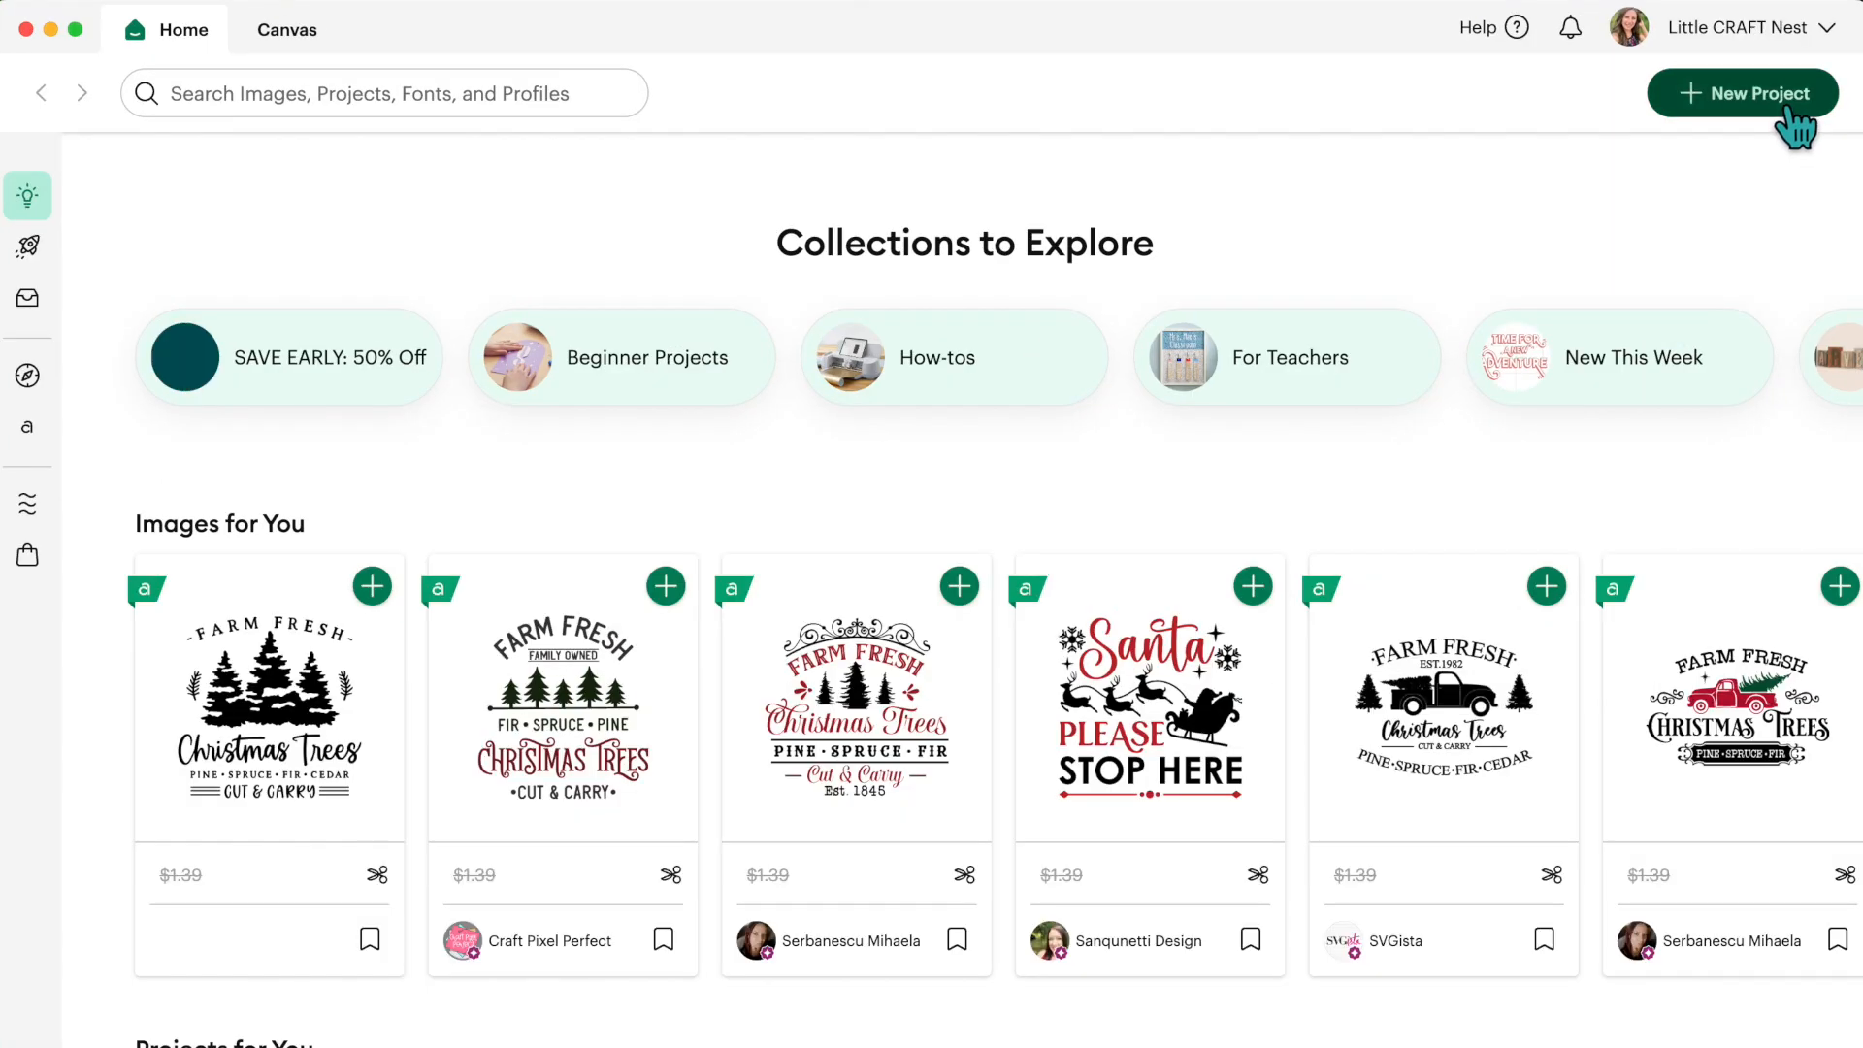
- Switch to Cricut Design Space and load the shrink sheets christmas PNG from the Downloads folder as a new image upload
click(1791, 112)
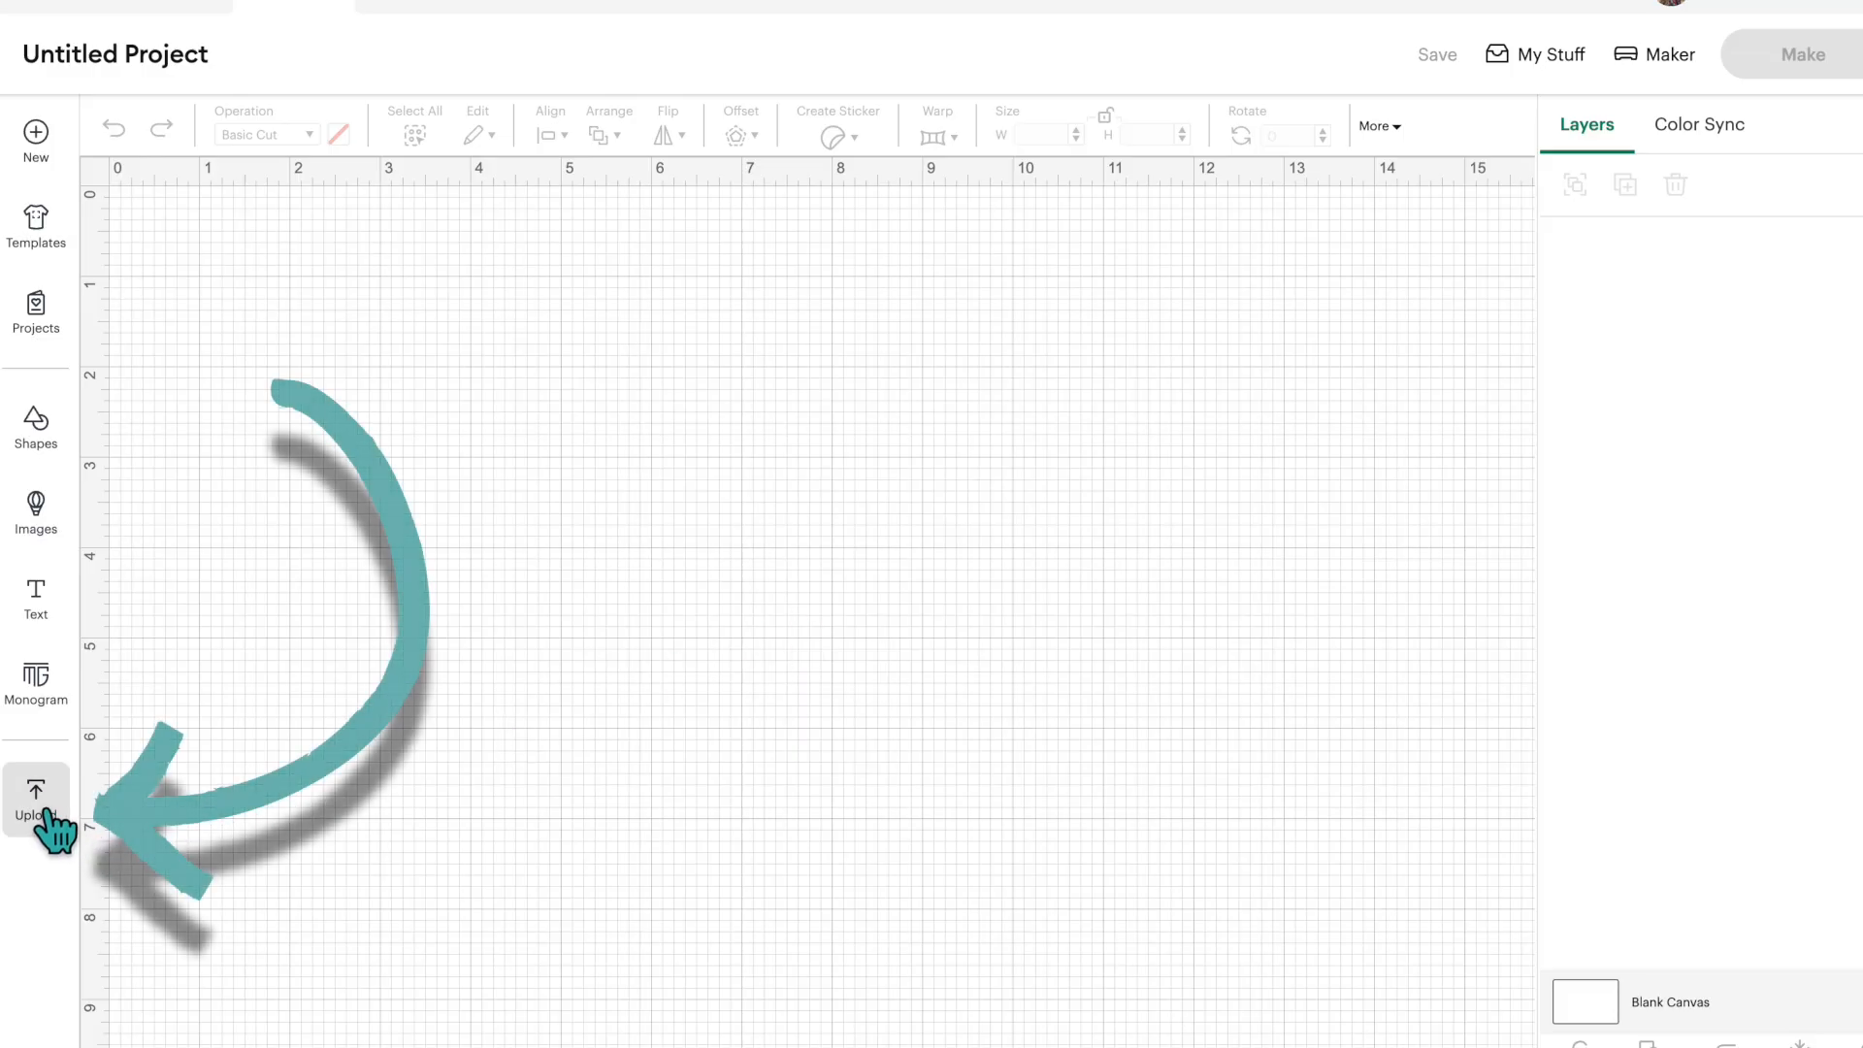
click(45, 815)
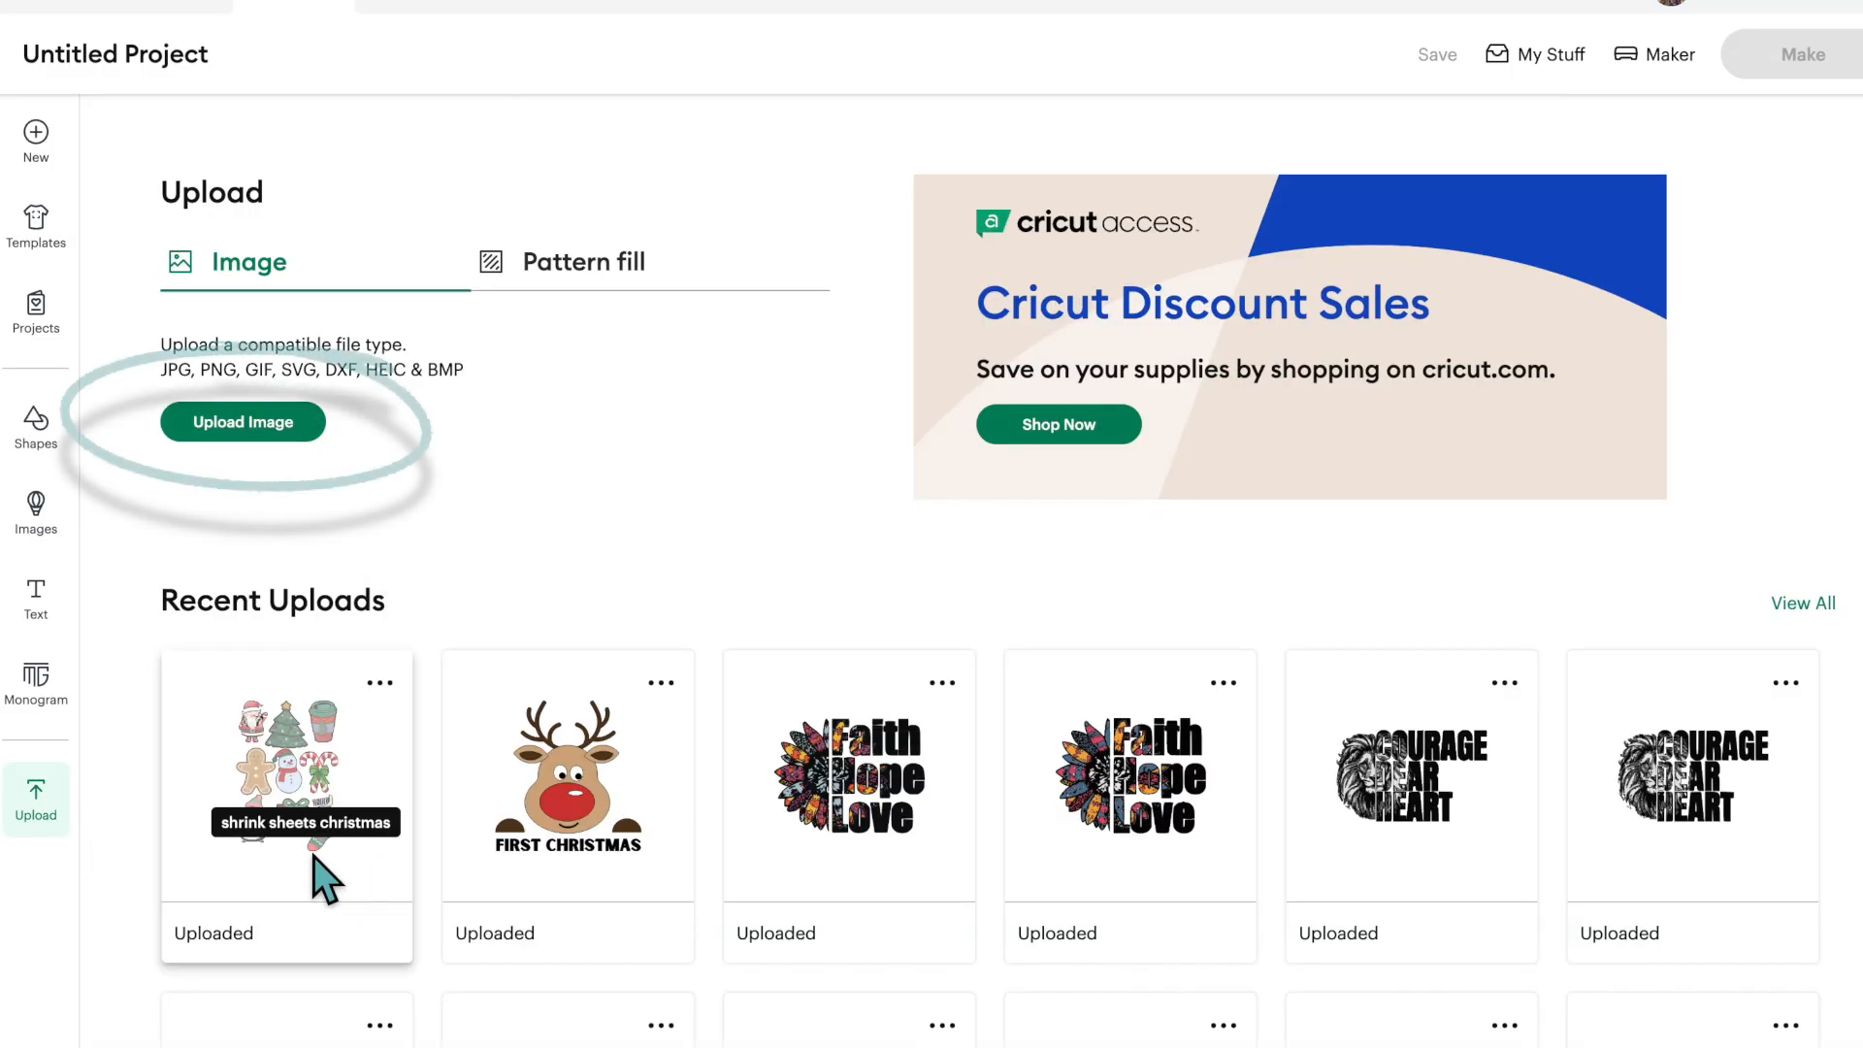
click(276, 427)
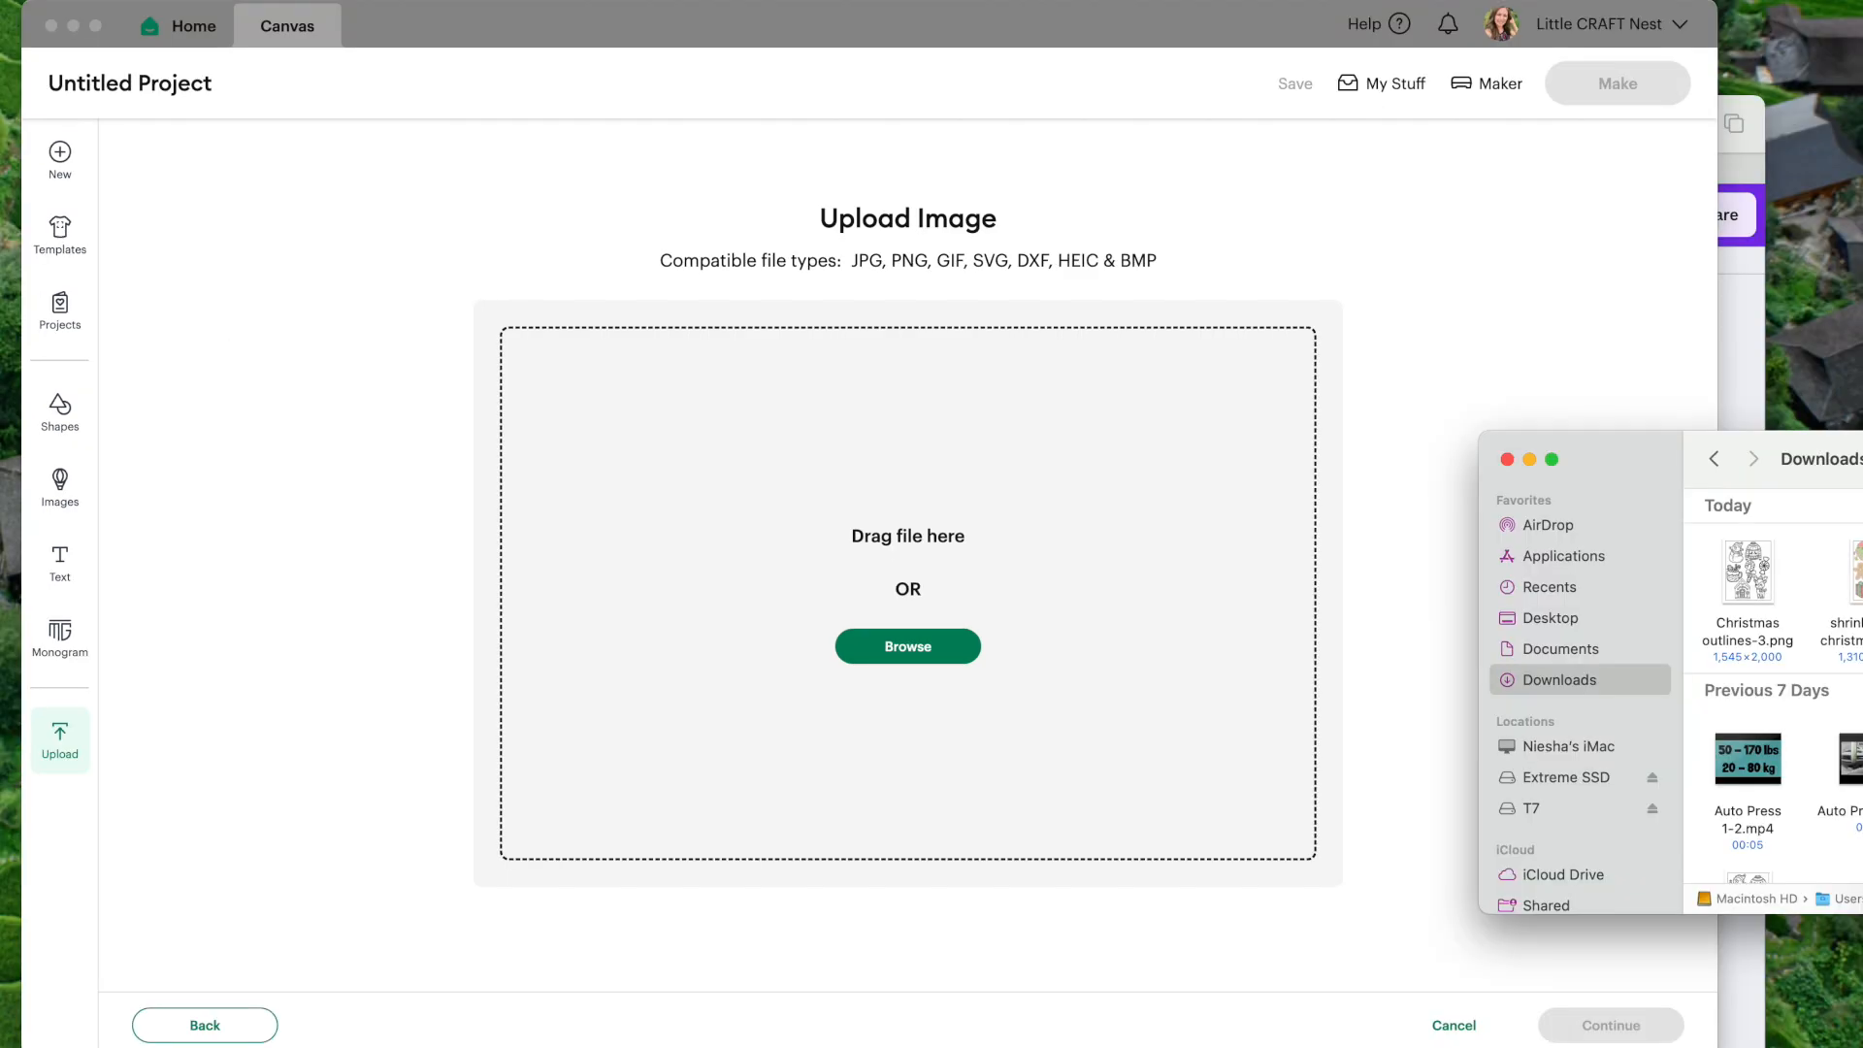
drag(1849, 583, 908, 582)
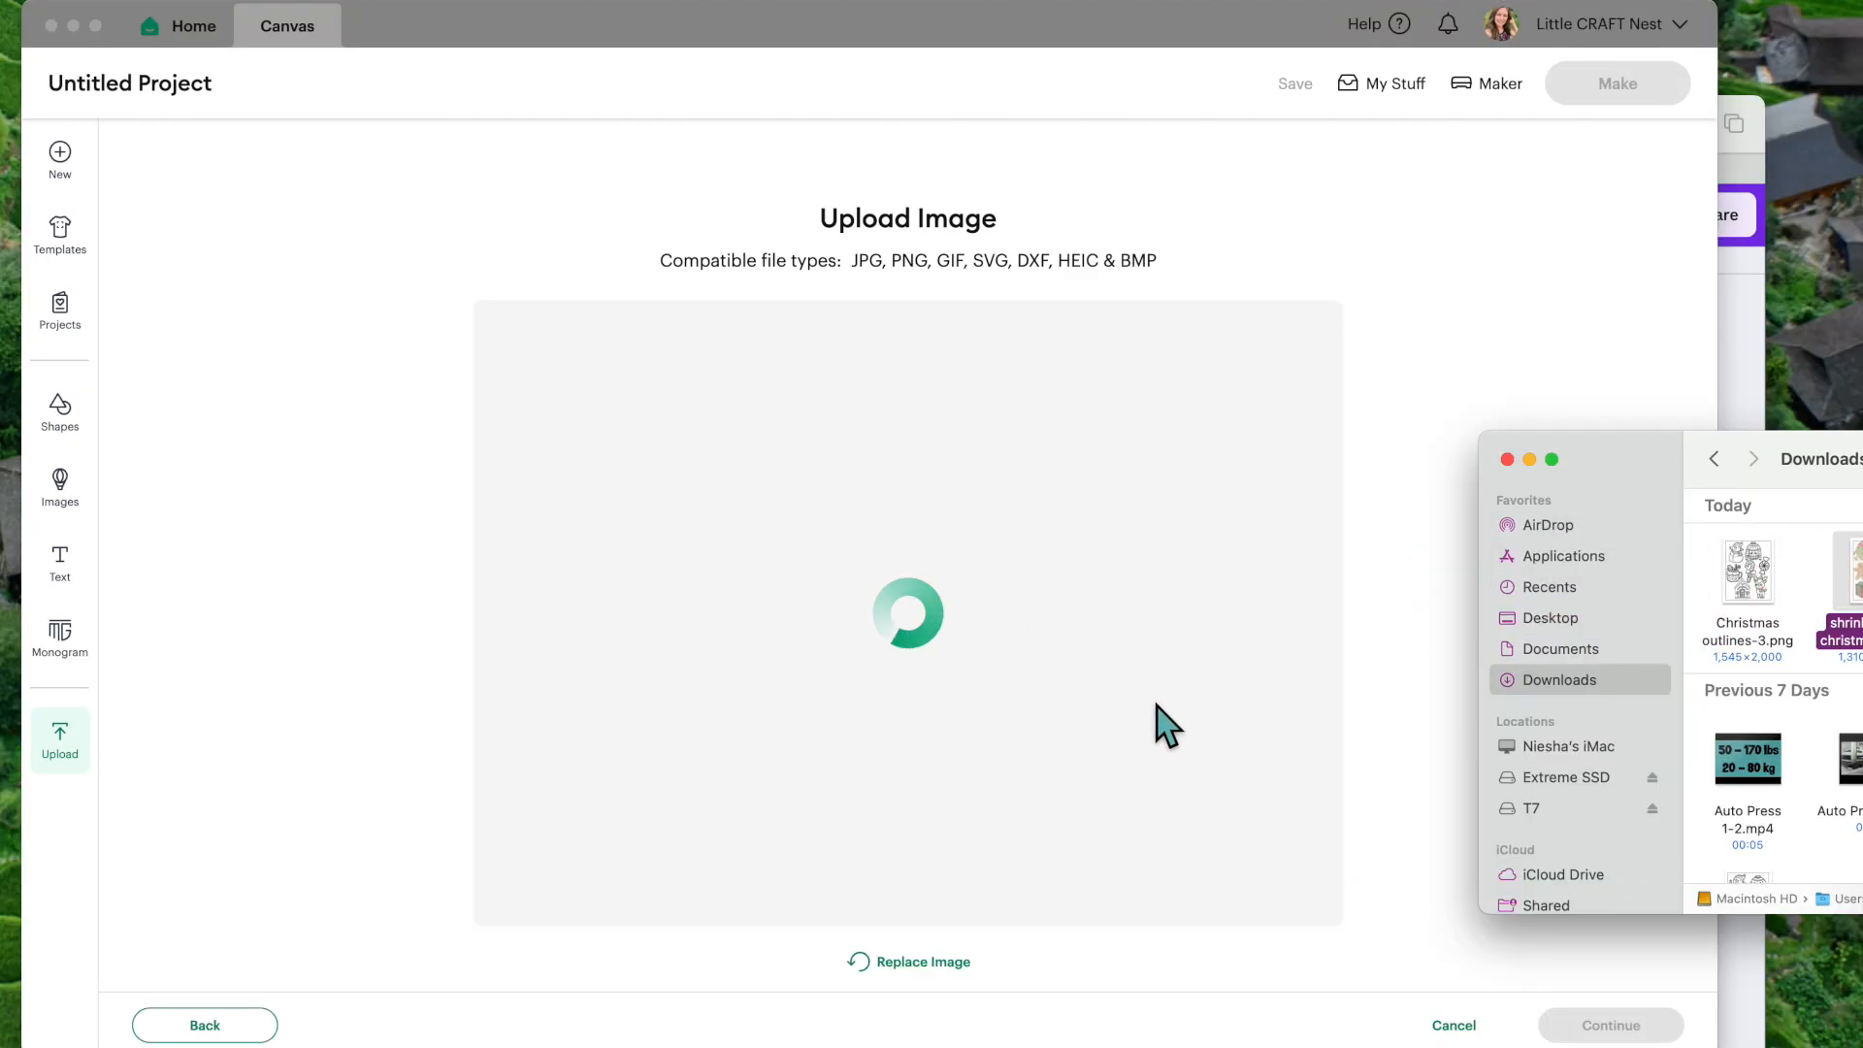
click(1410, 495)
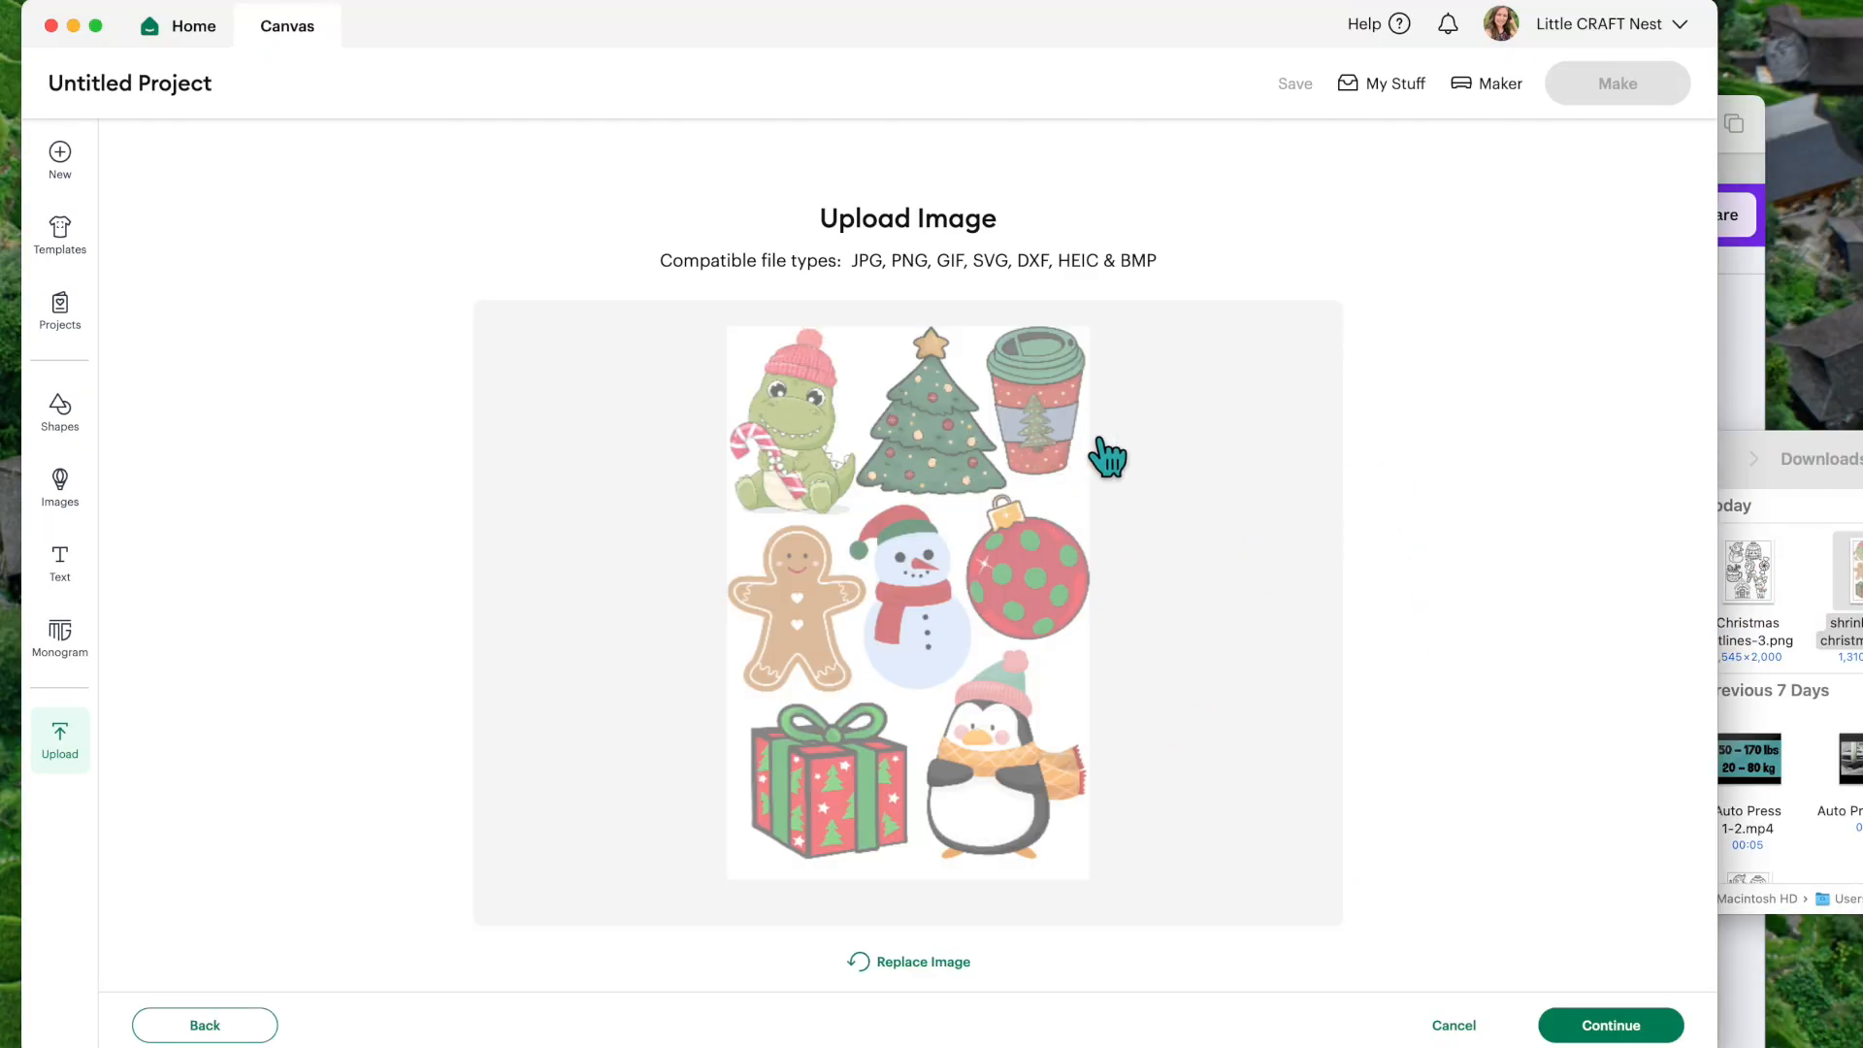
click(1630, 1027)
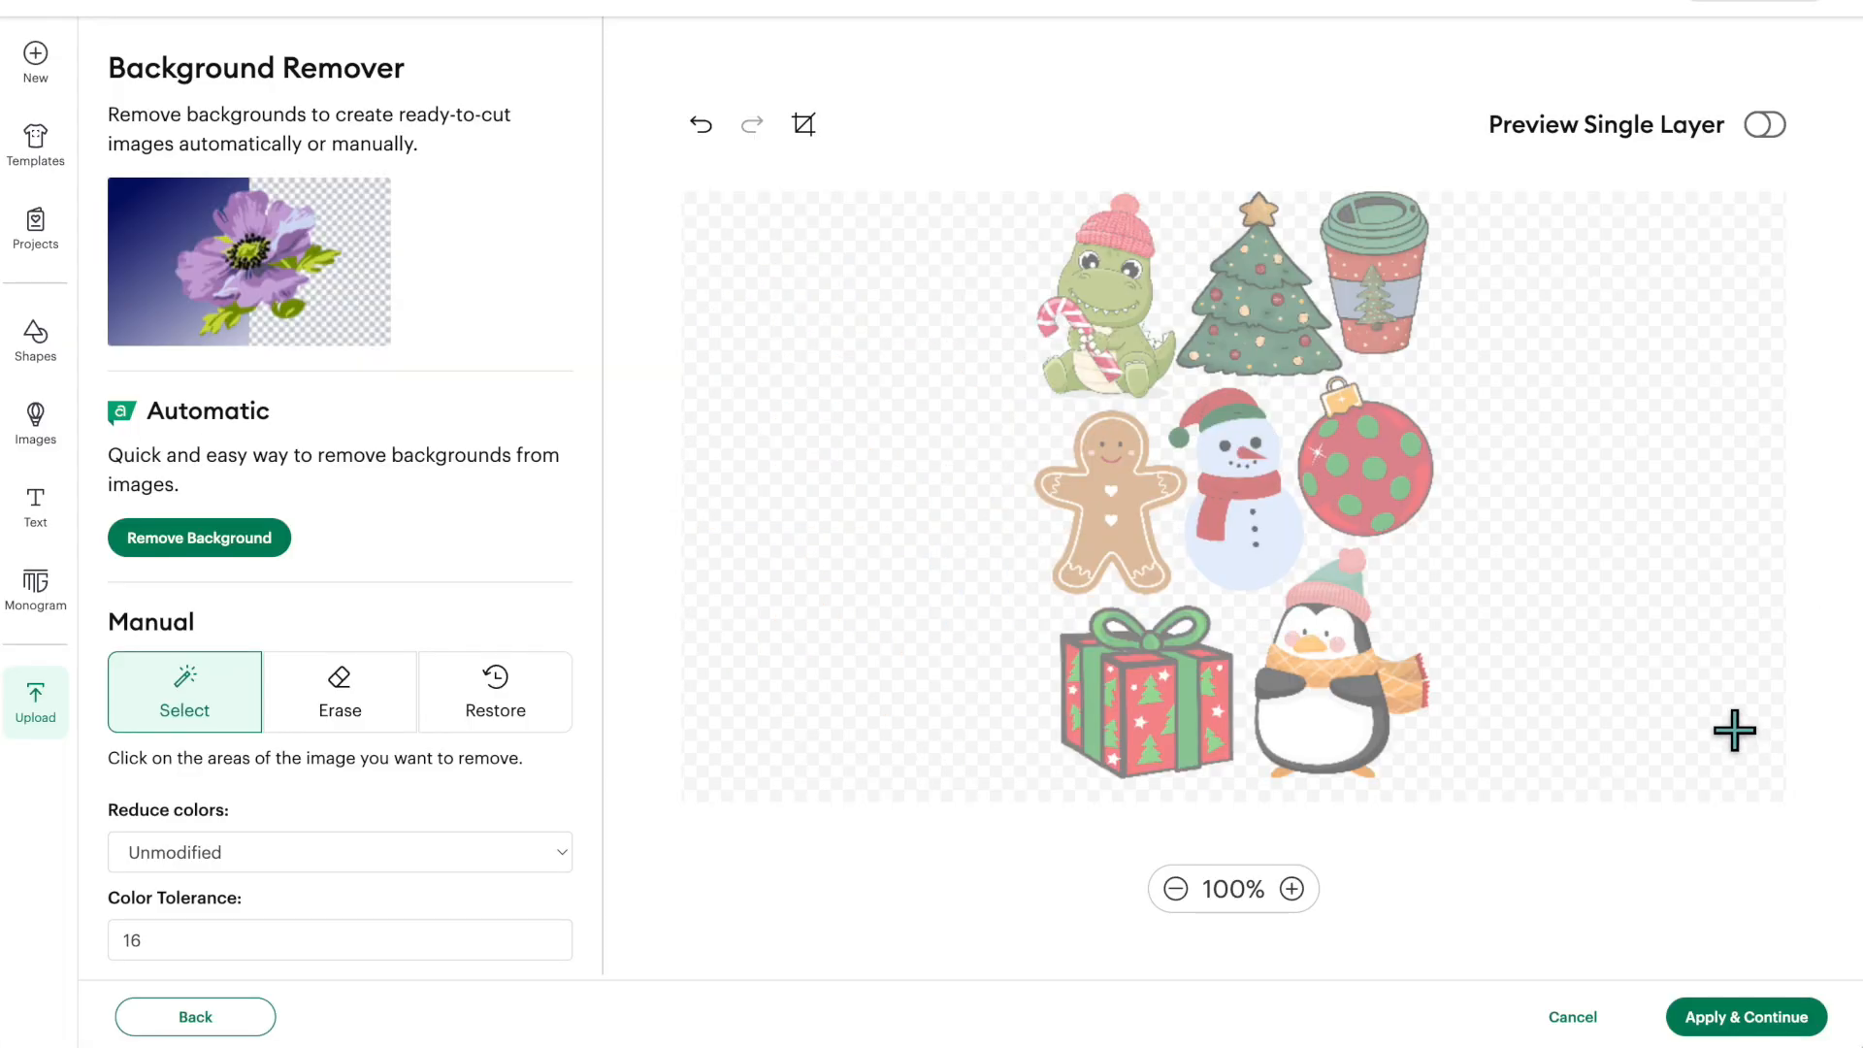
- Accept the image with its background removed, convert it to a Flat Graphic and upload it as "shrink sheets christmas-2"
click(1770, 1015)
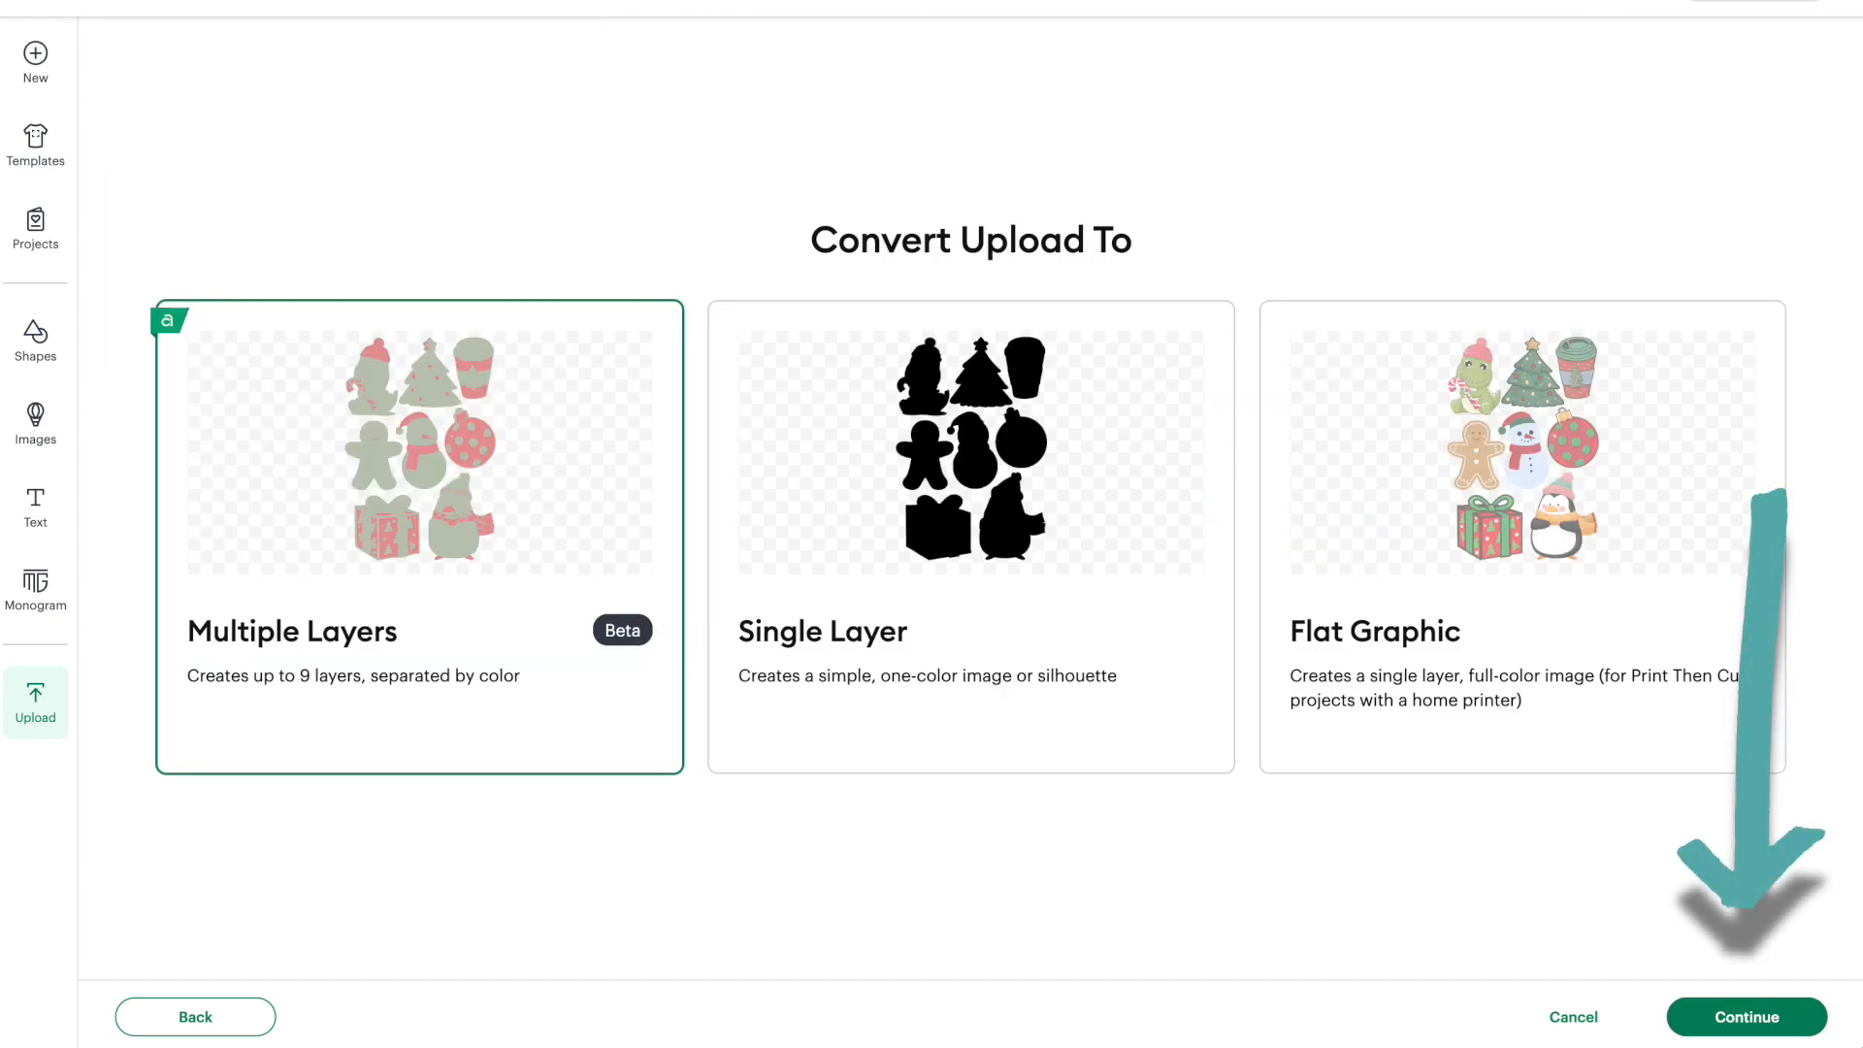
click(1569, 523)
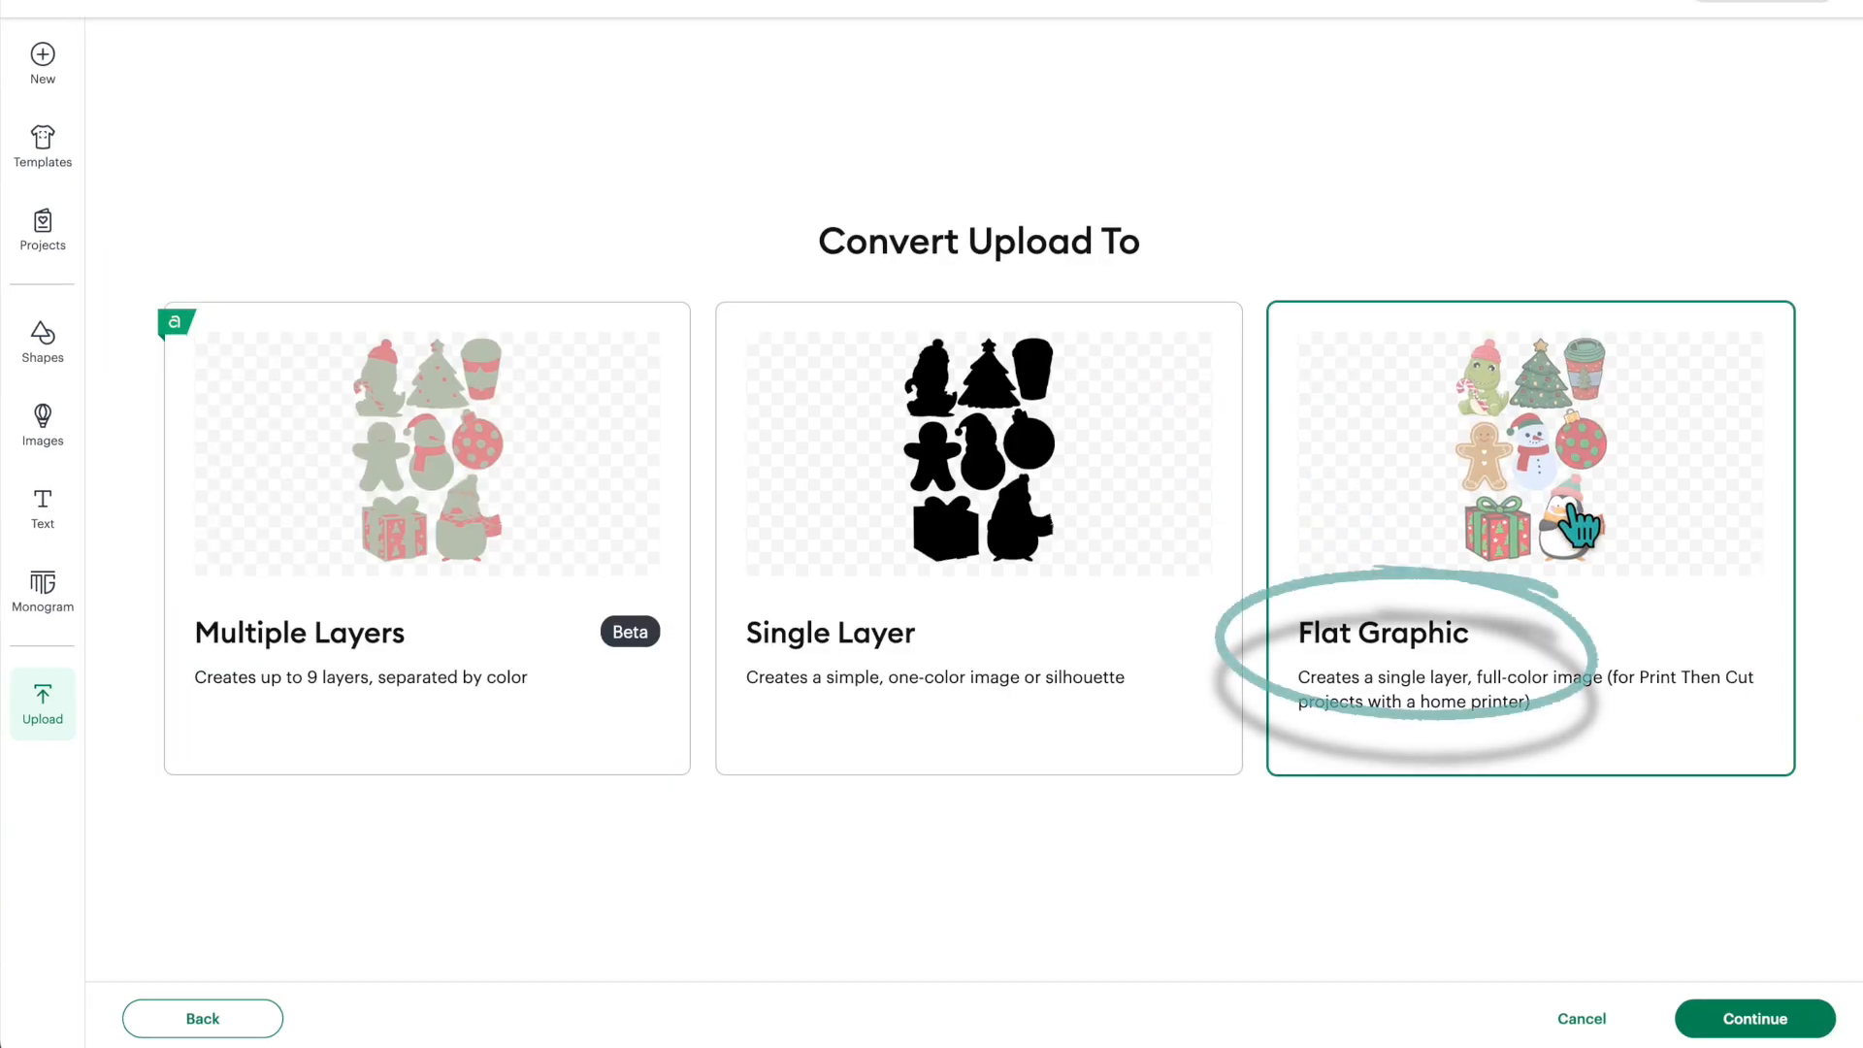
click(1747, 1019)
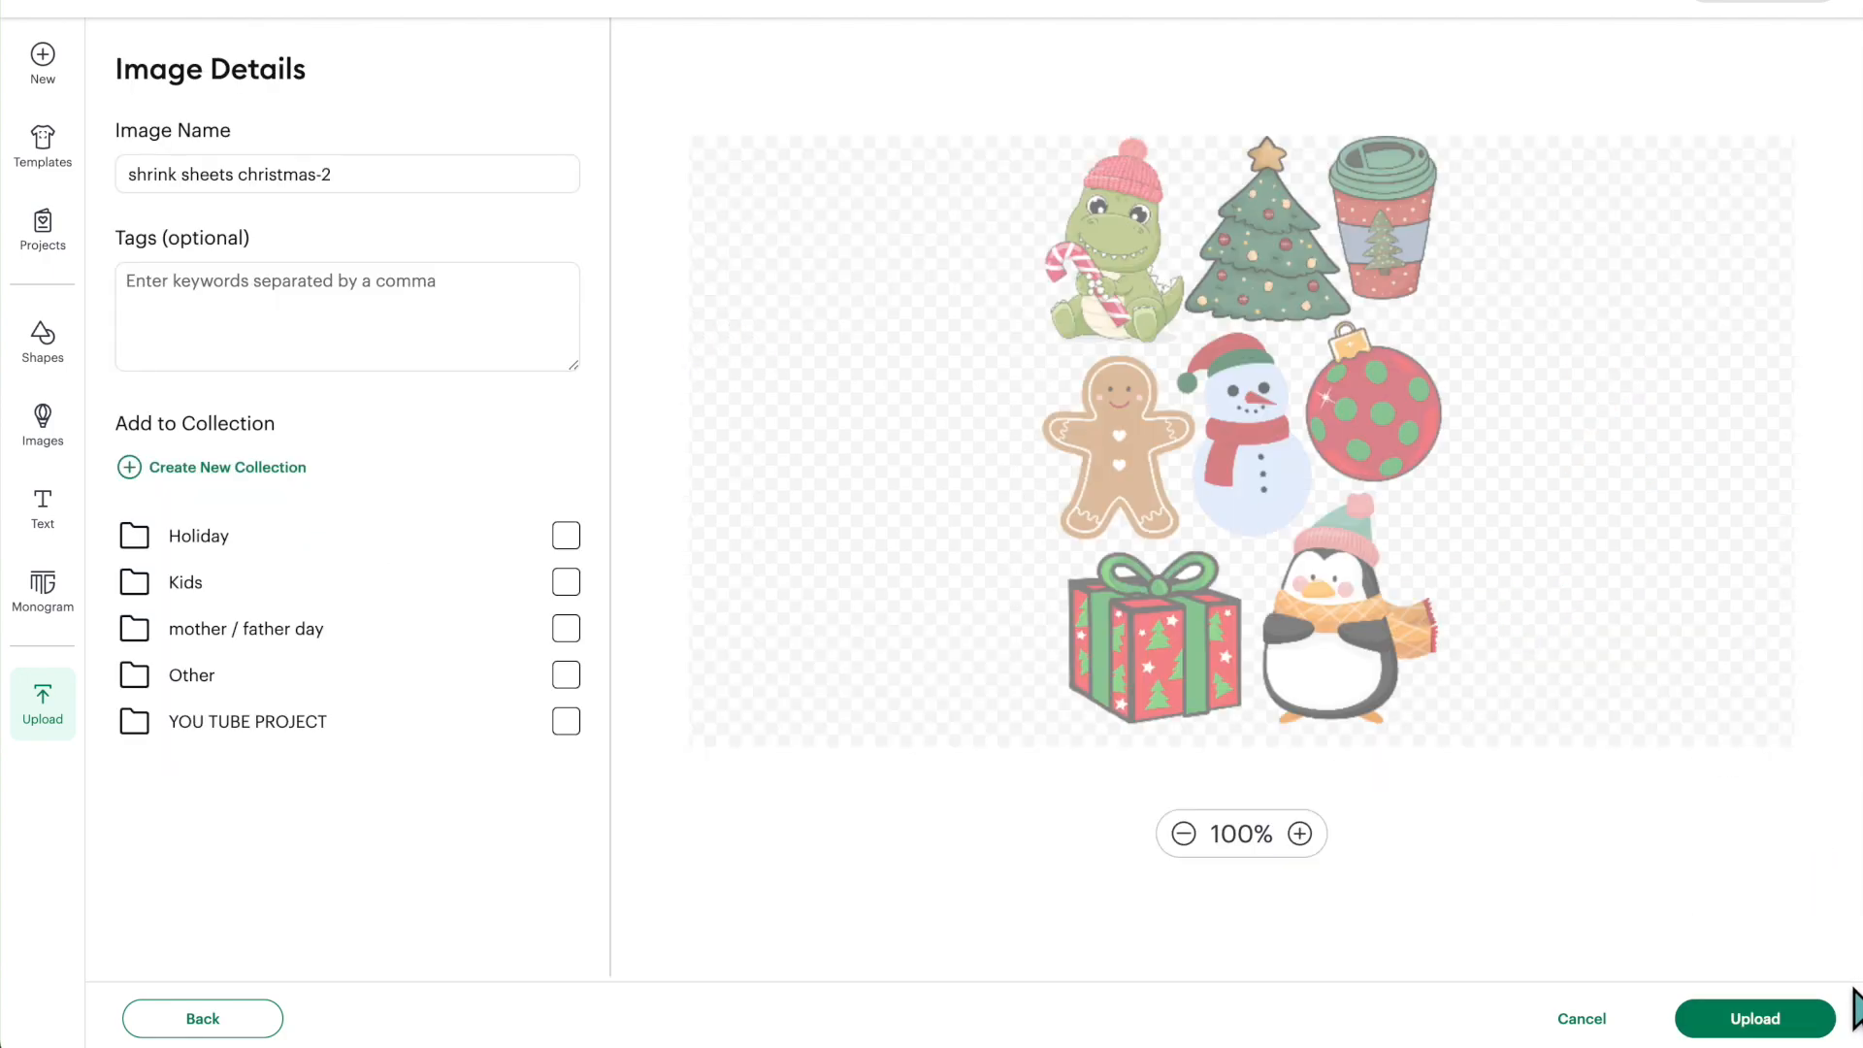
click(1756, 1019)
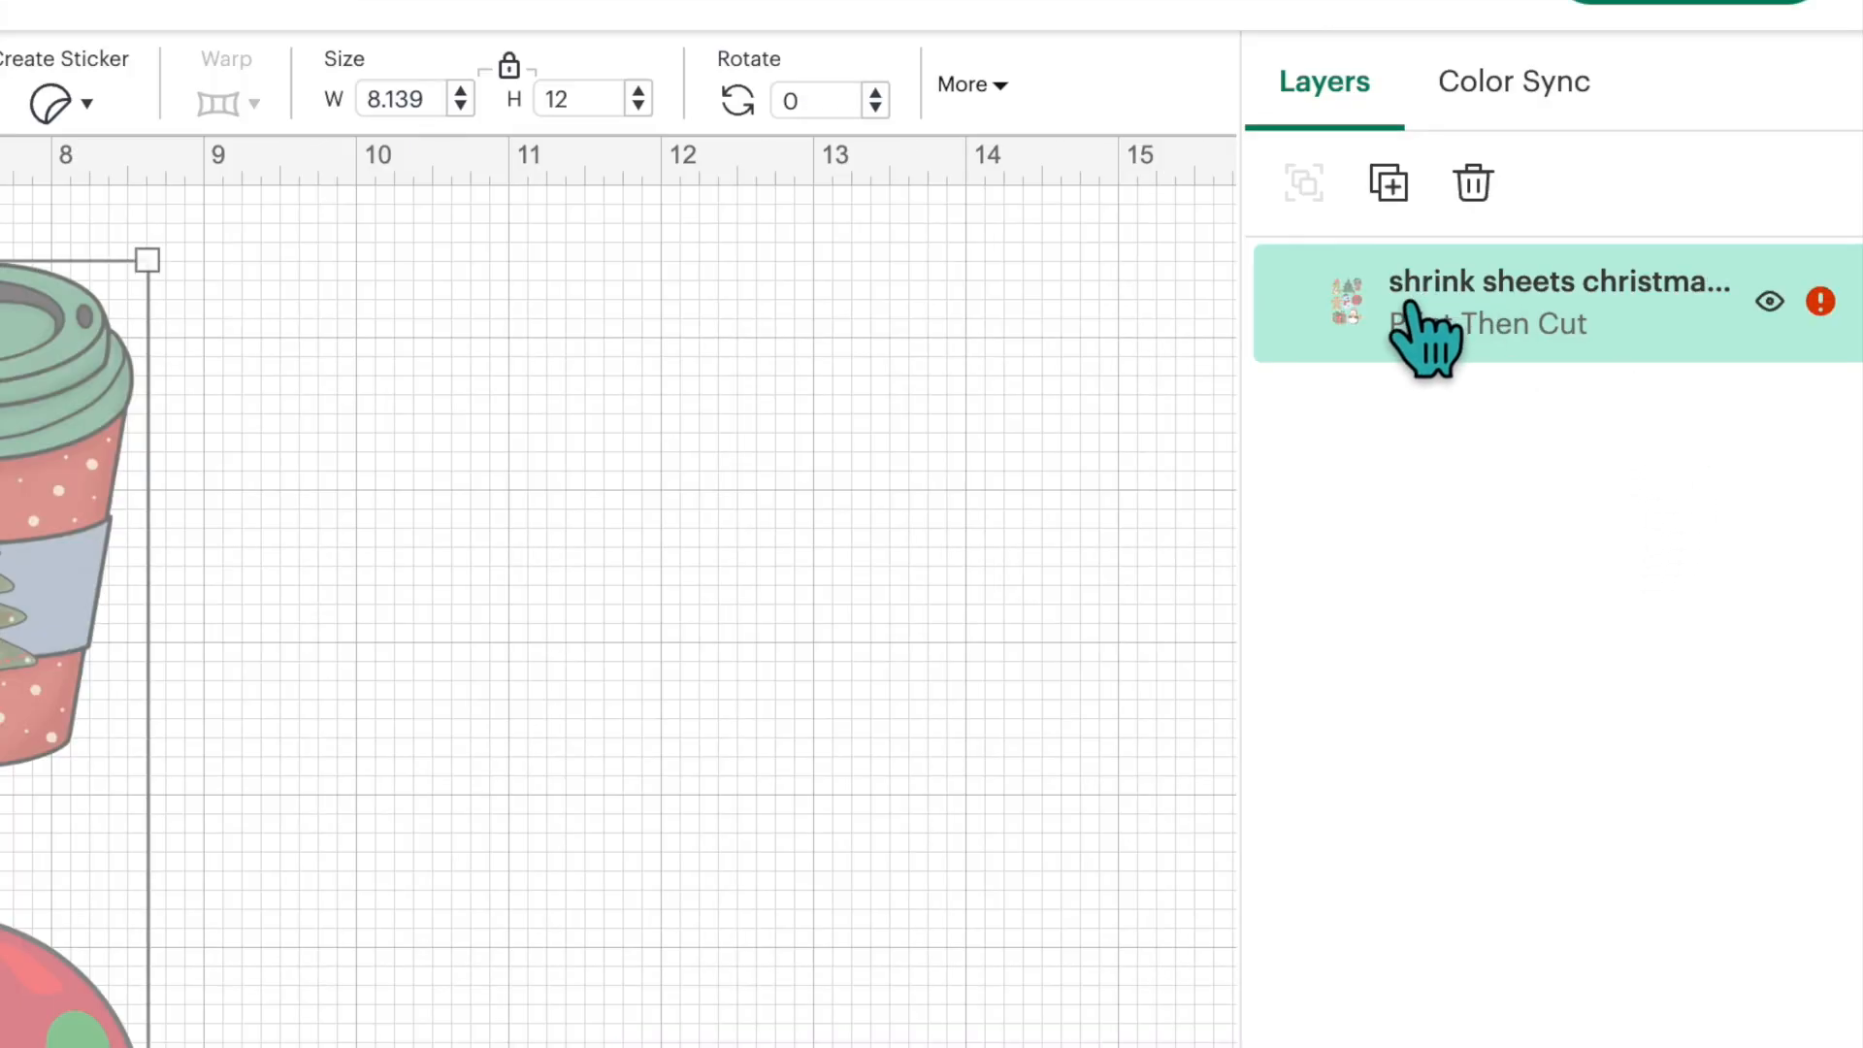
- Auto-resize the oversized image and review the mat's material size options, keeping 8.3 in x 11.7 in (A4)
click(1821, 300)
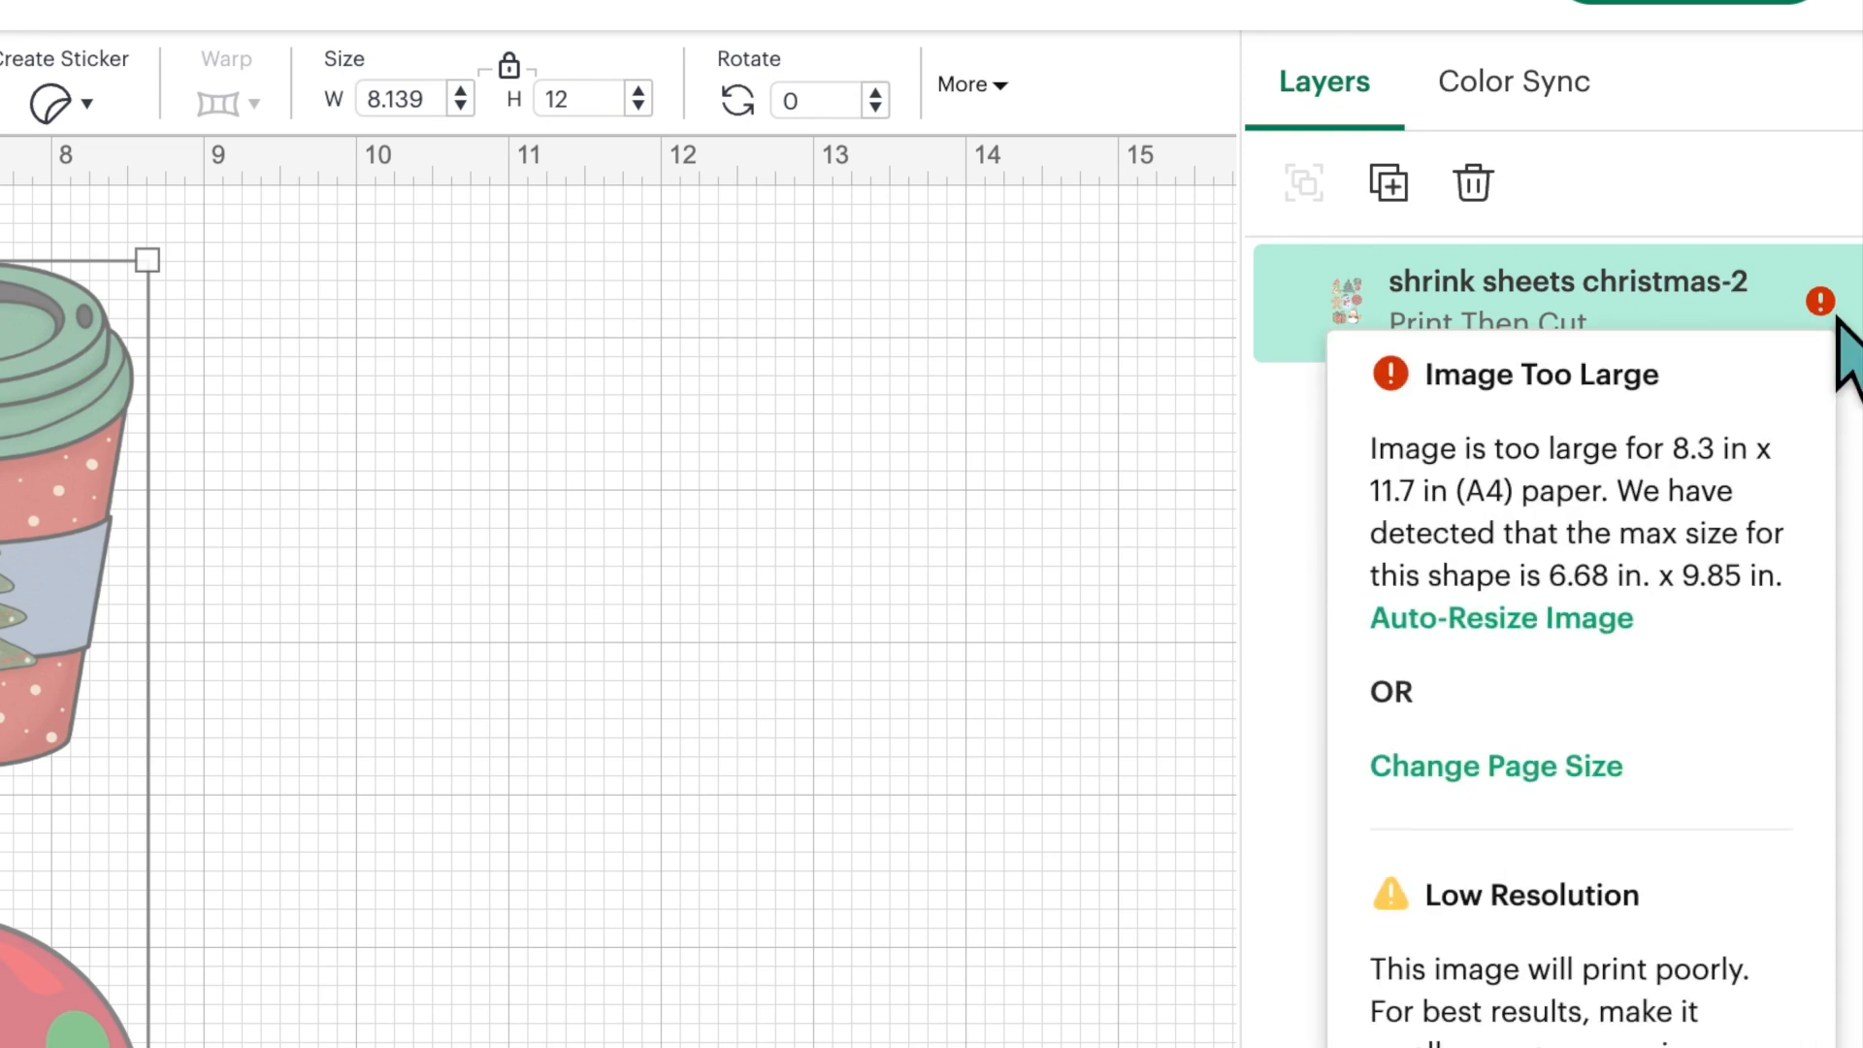
click(1564, 629)
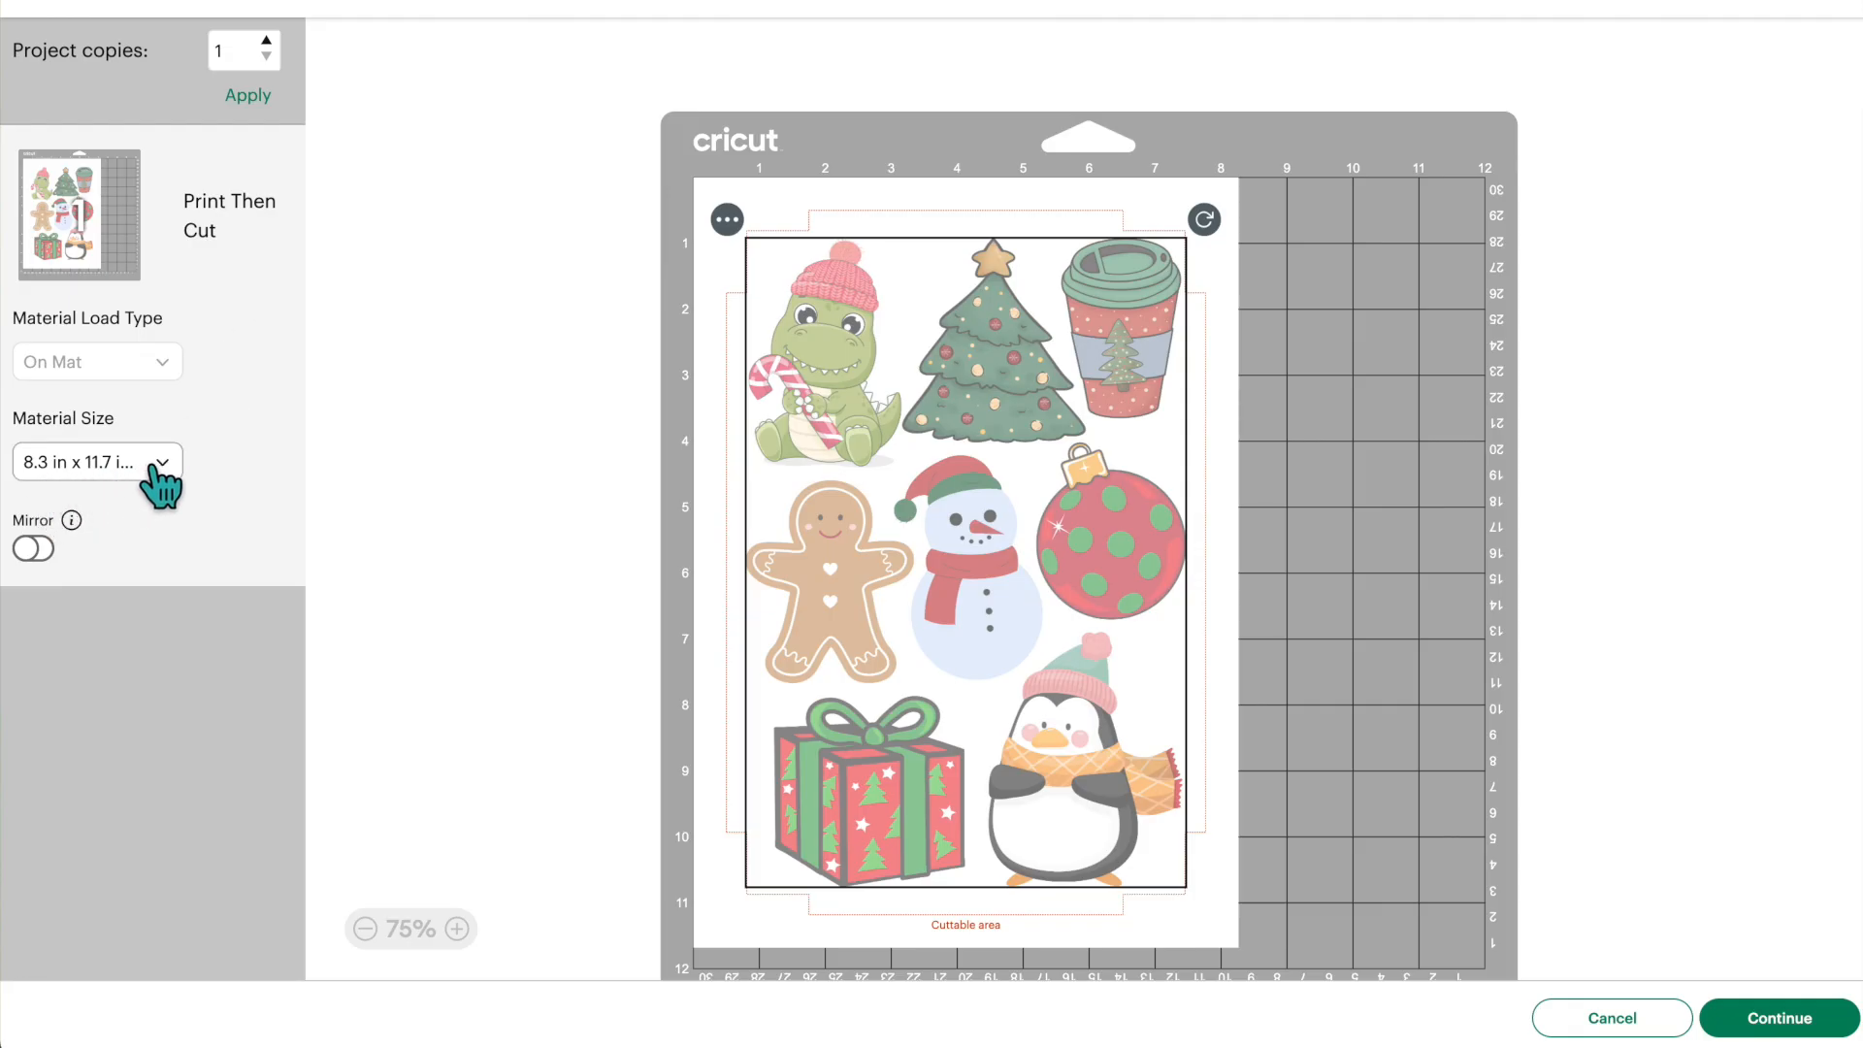
click(163, 473)
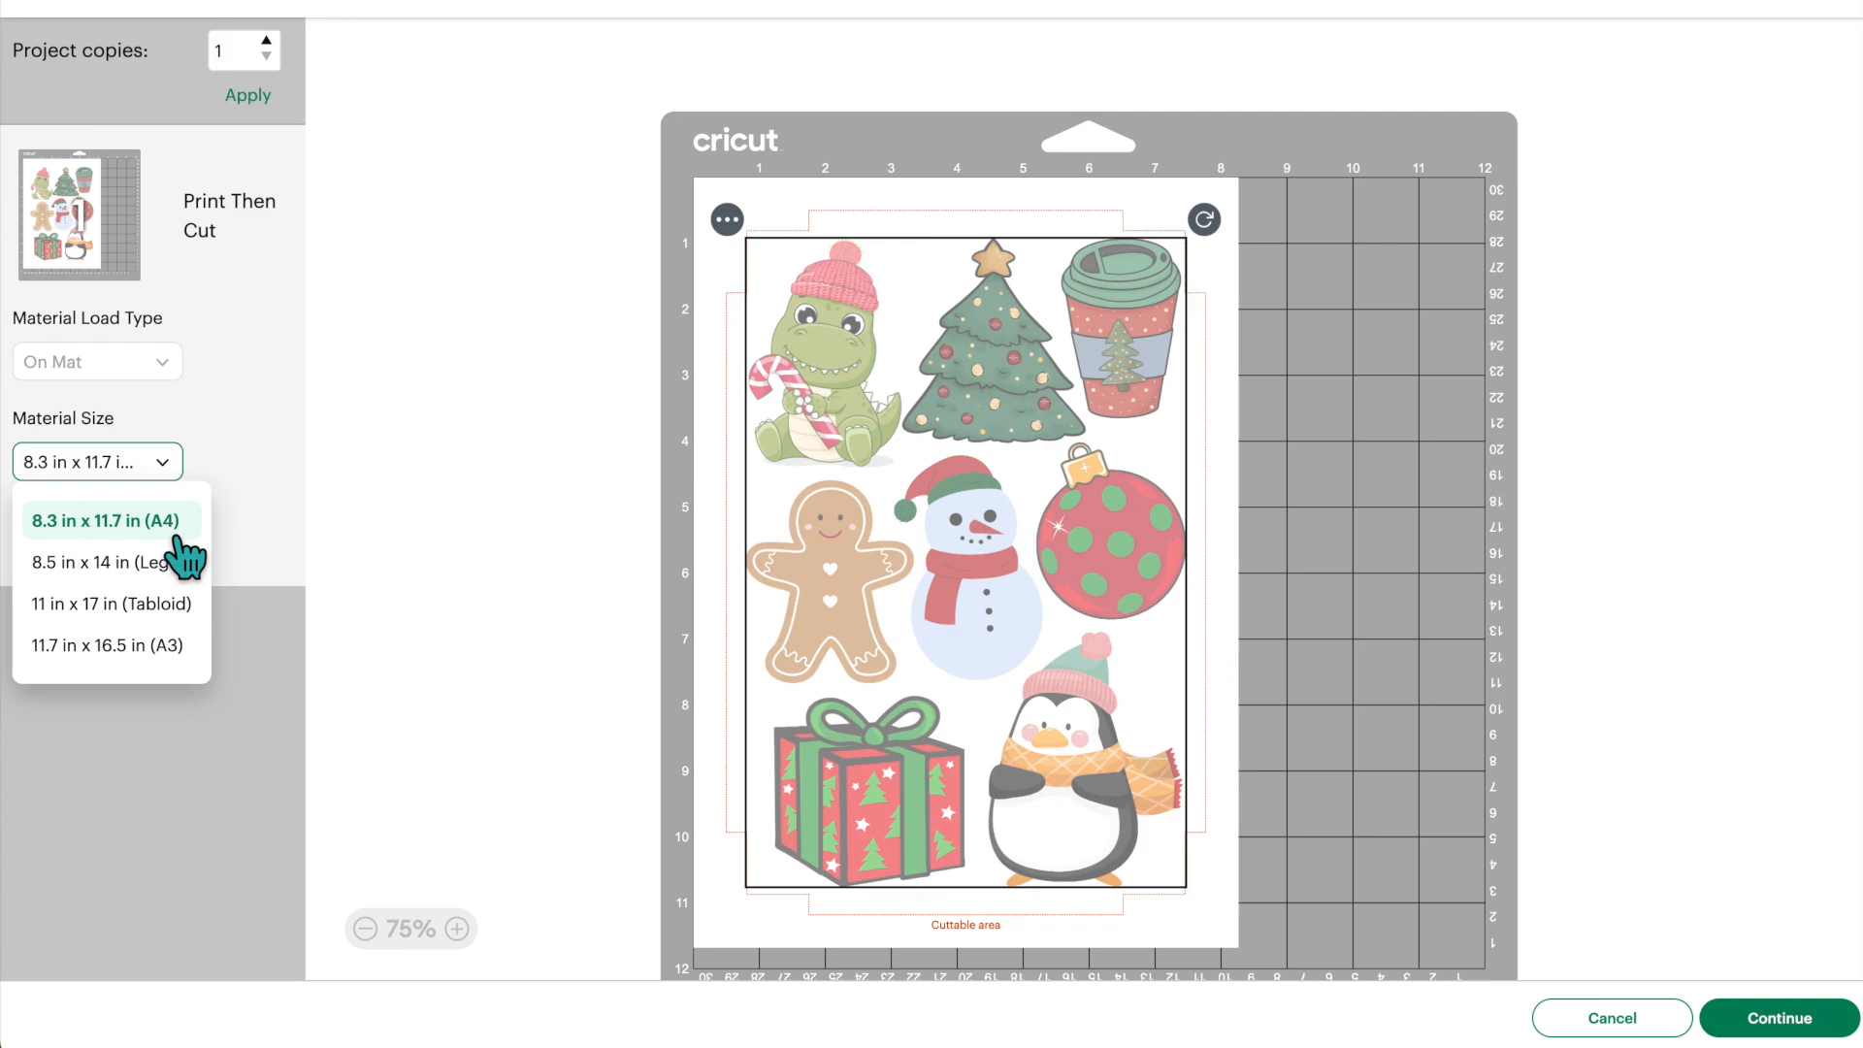
click(235, 407)
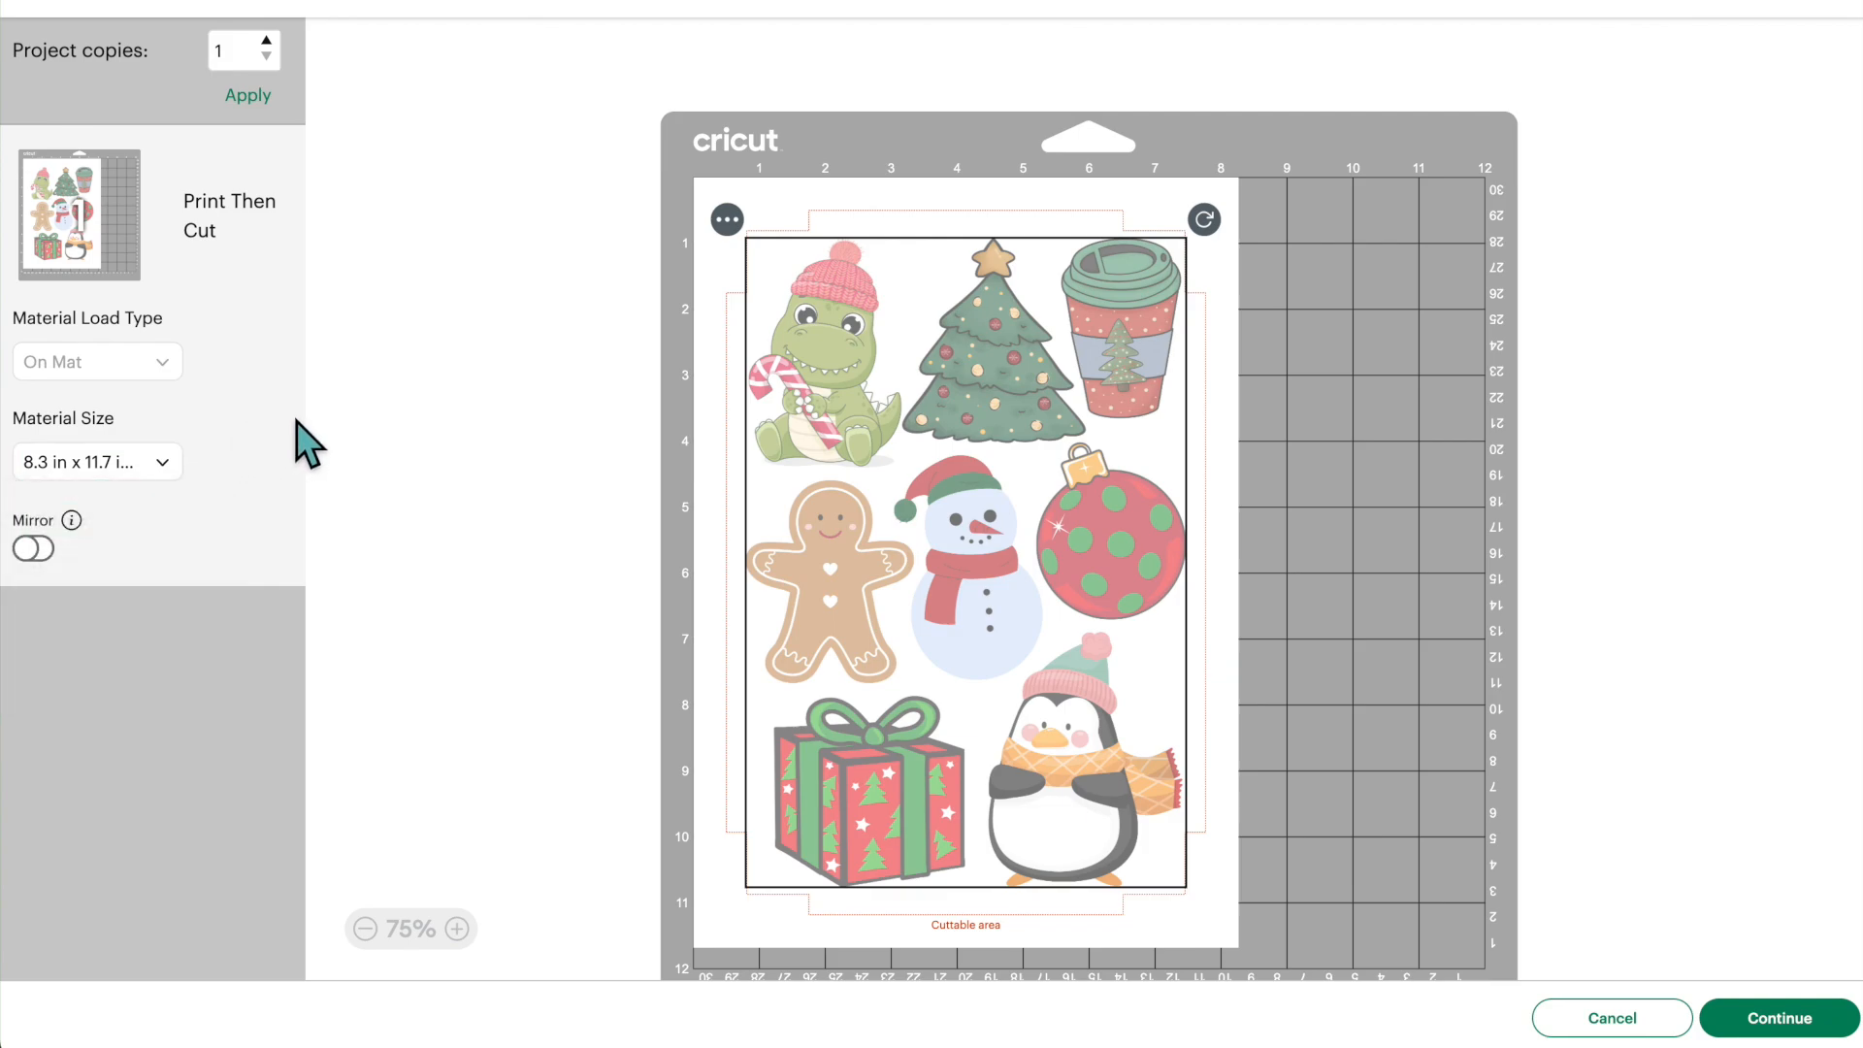
- Continue to the print setup for the A4 sheet, enable Use System Dialog and send the page to the system print dialog
click(1780, 1018)
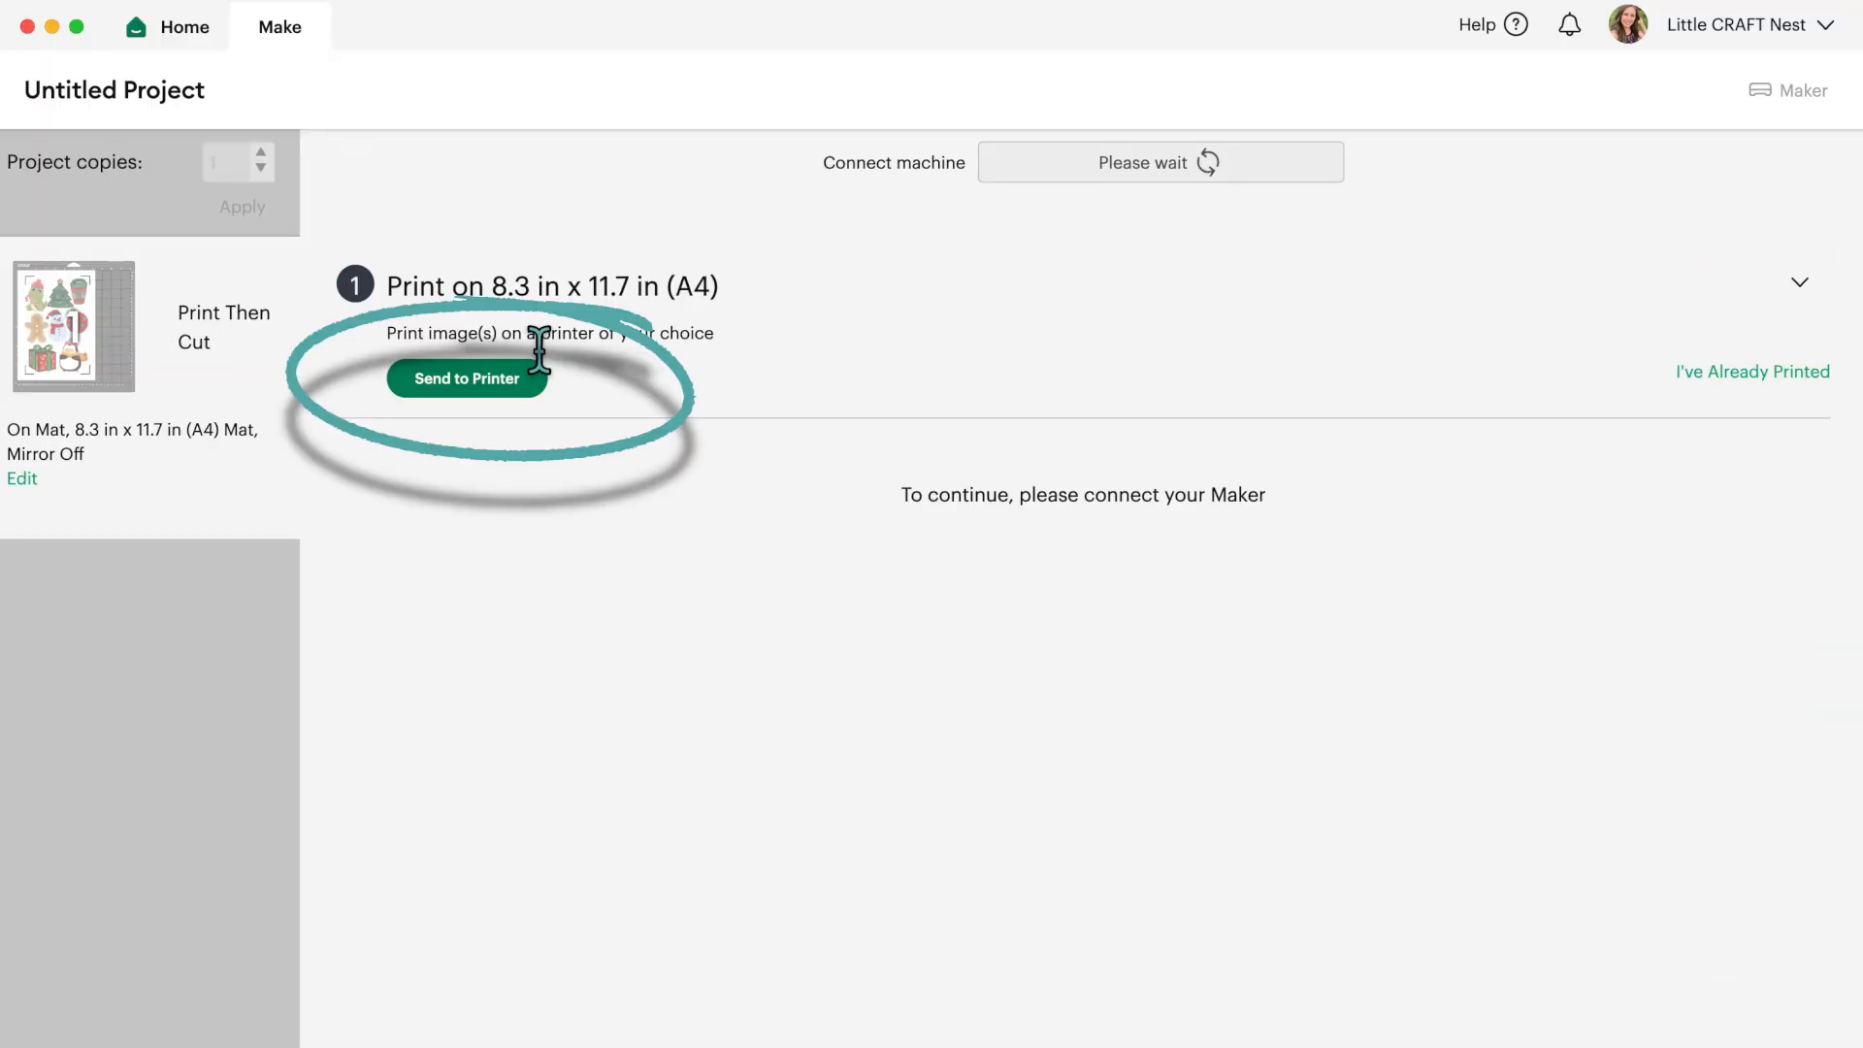
click(497, 387)
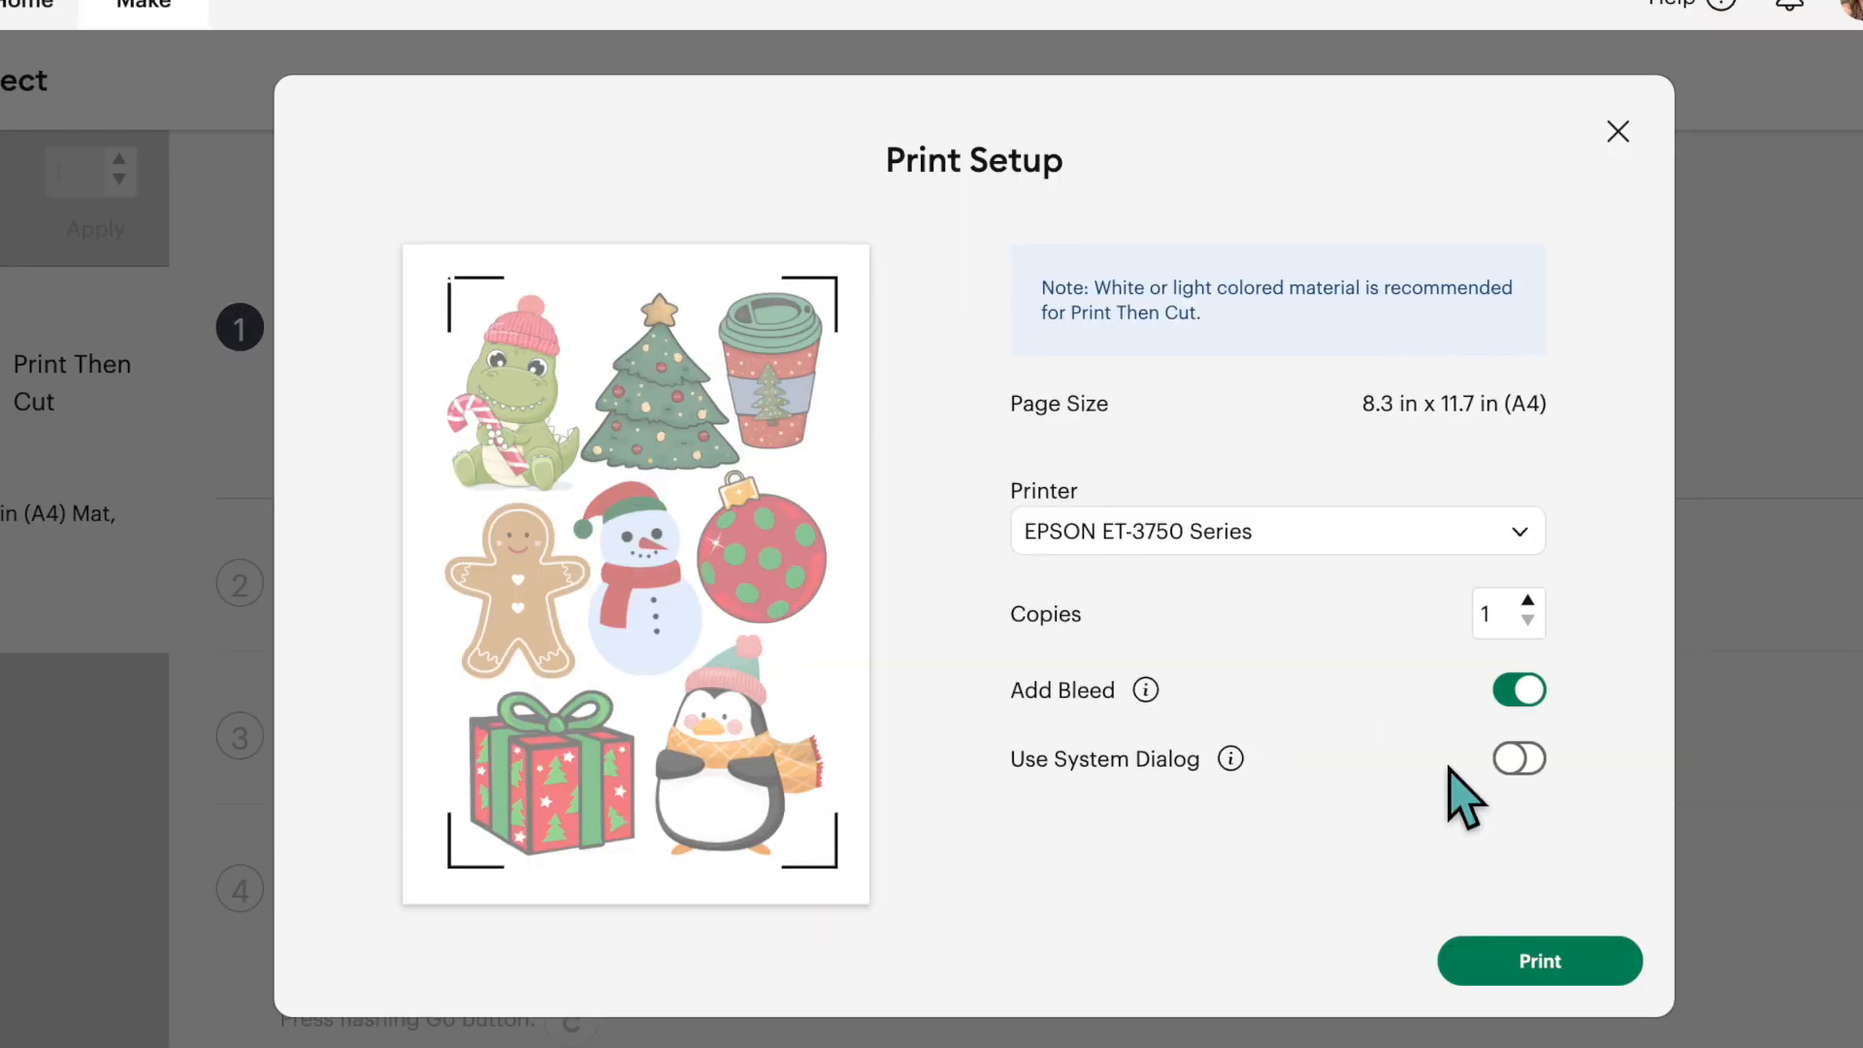
click(1530, 763)
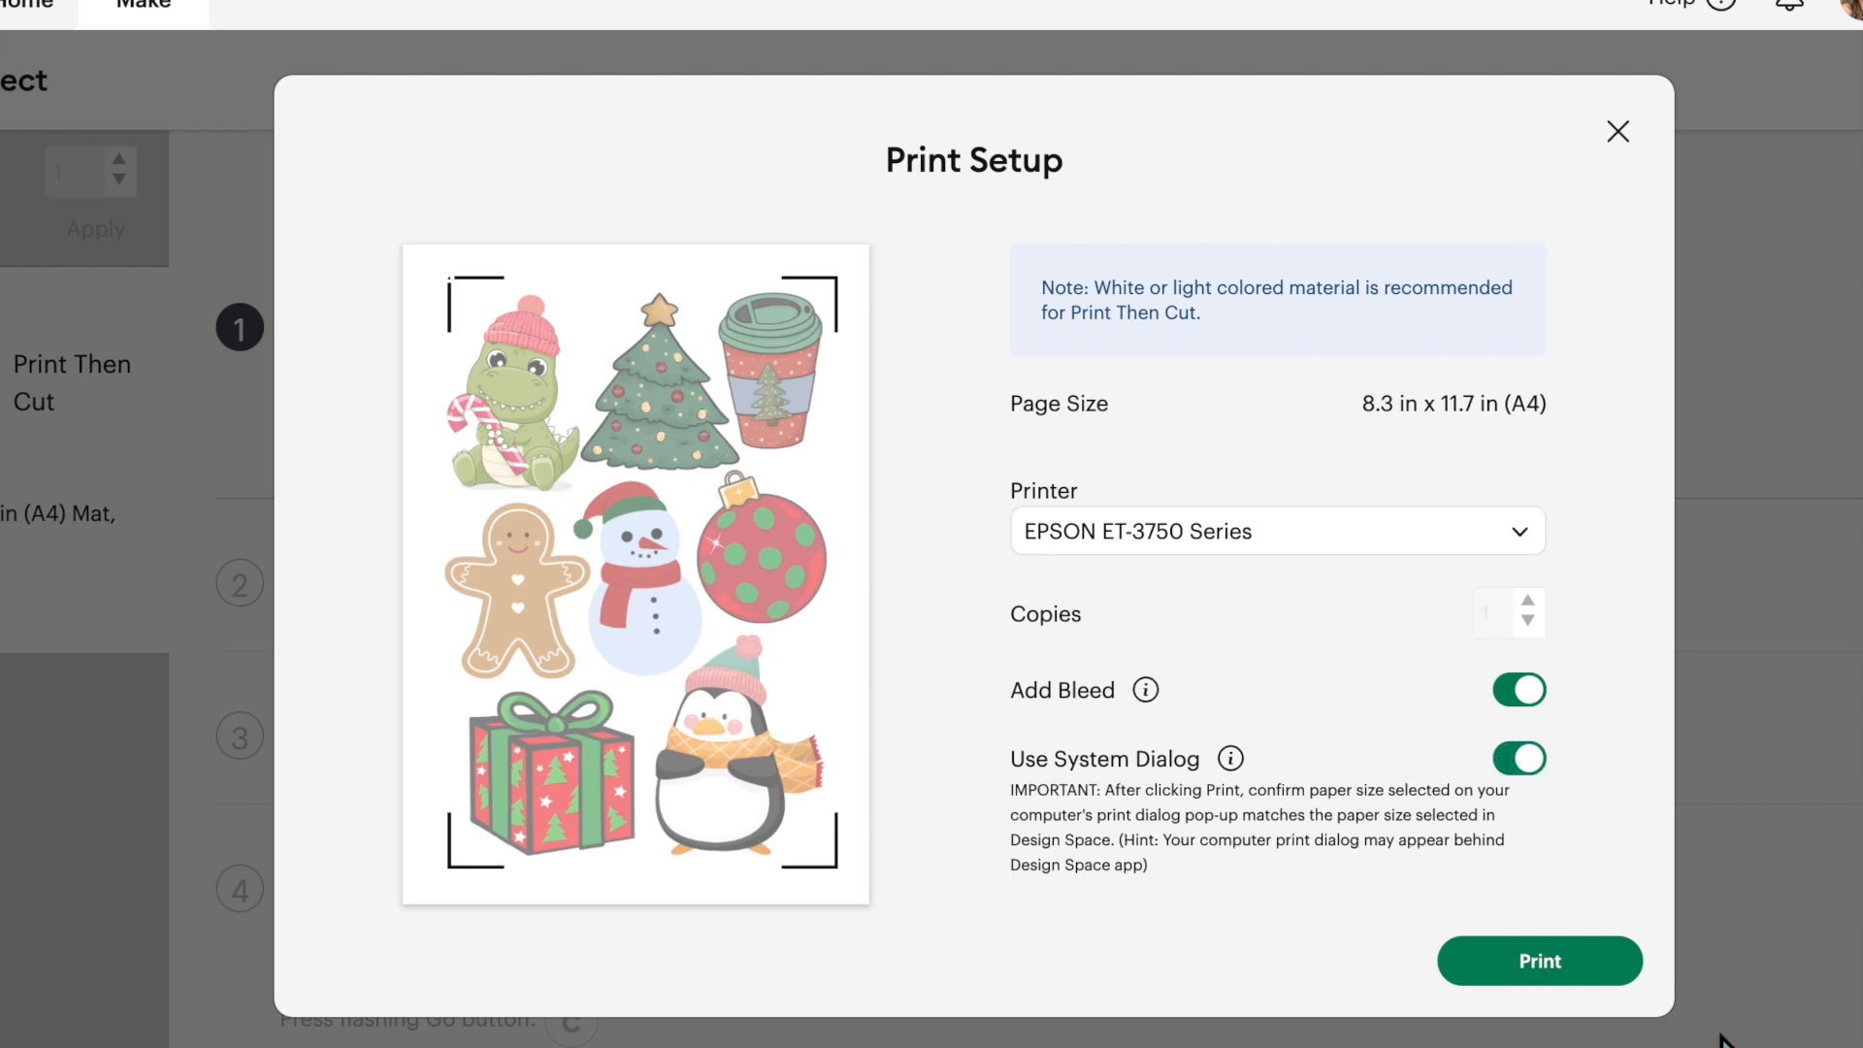
click(1558, 961)
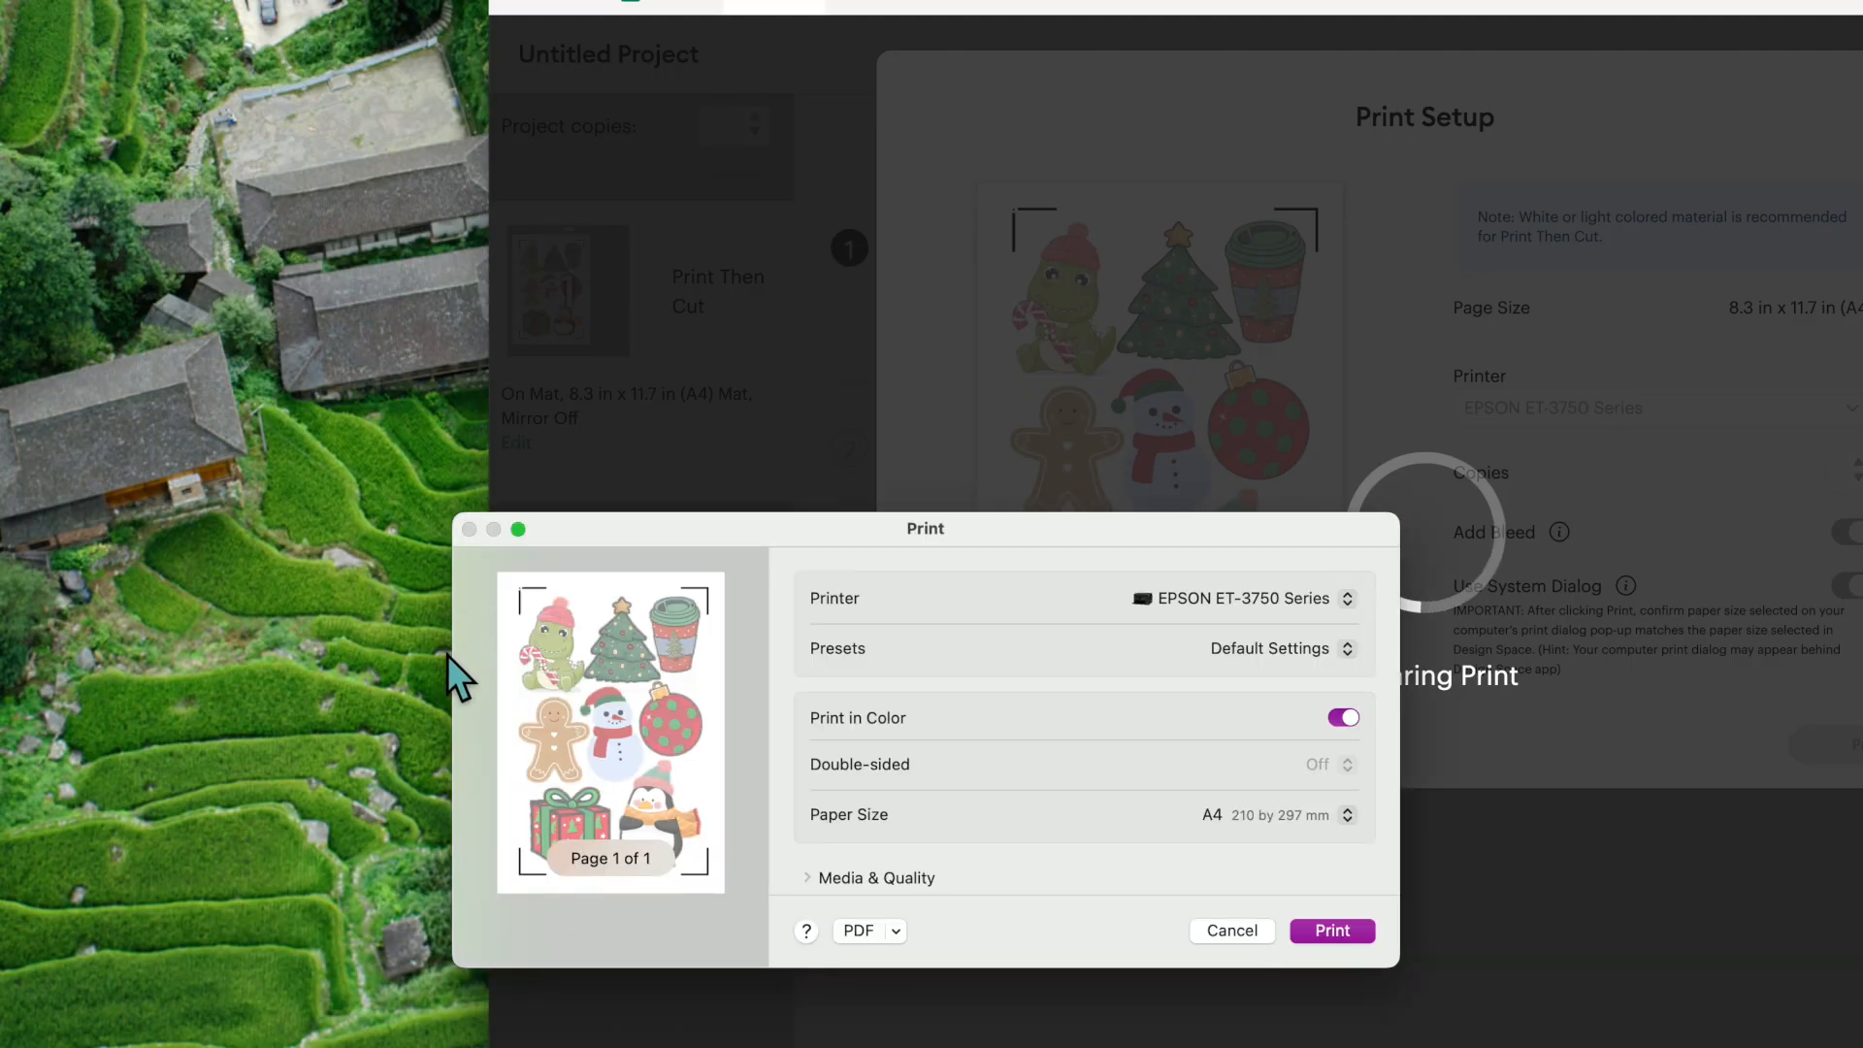
- Set the print quality to Best in the Media & Quality settings of the system print dialog
drag(811, 532, 745, 181)
scroll(1038, 354, down, 5)
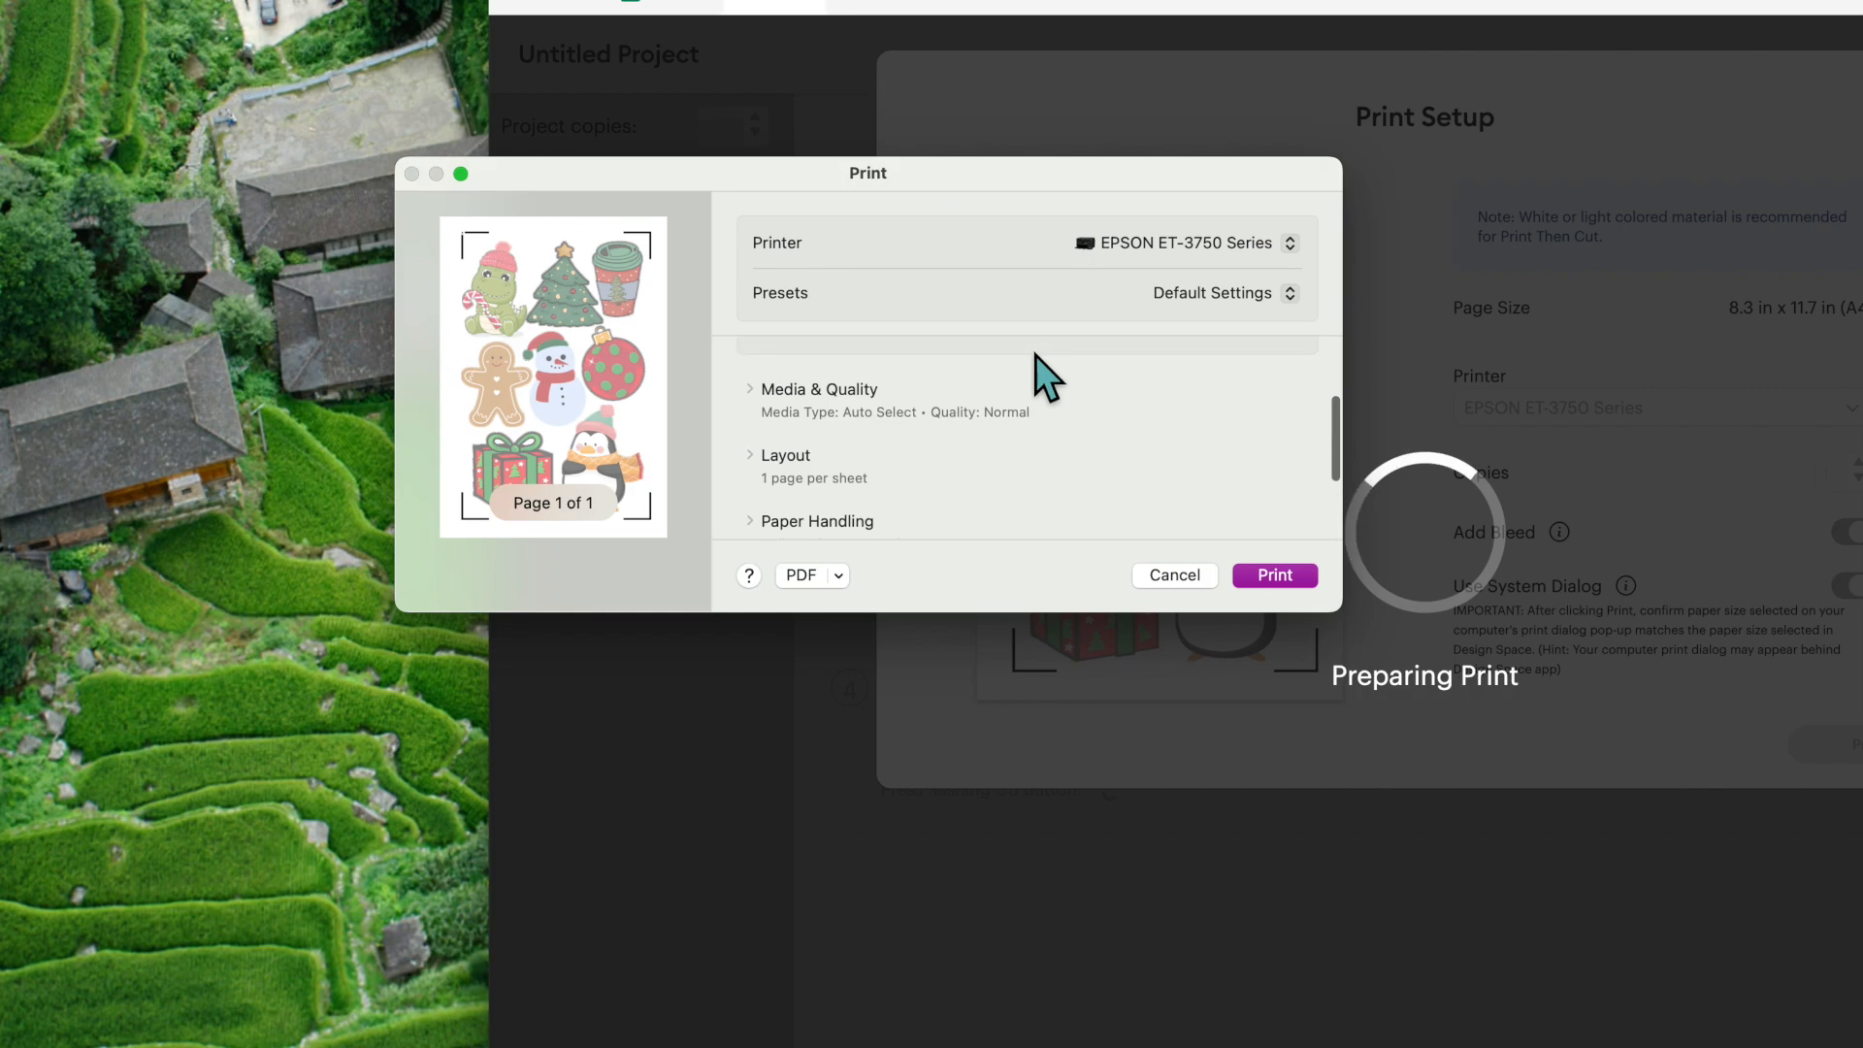
click(875, 392)
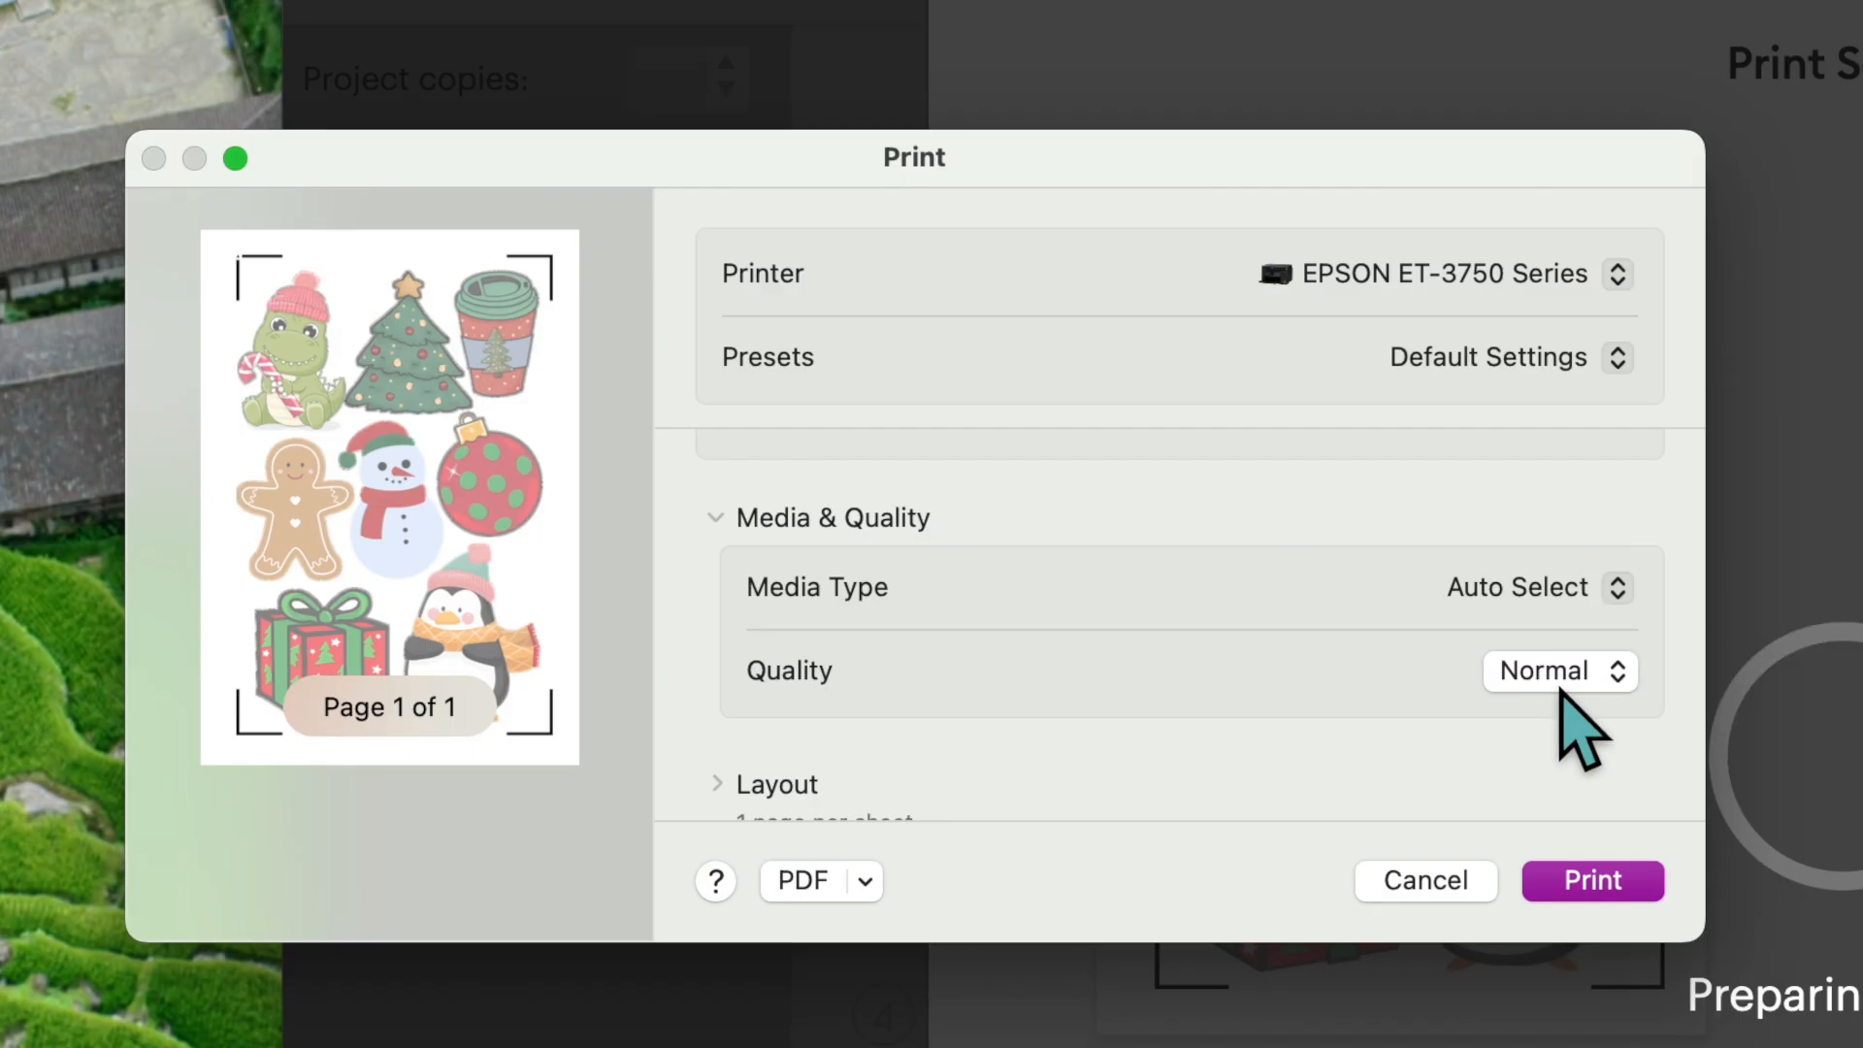
click(1253, 488)
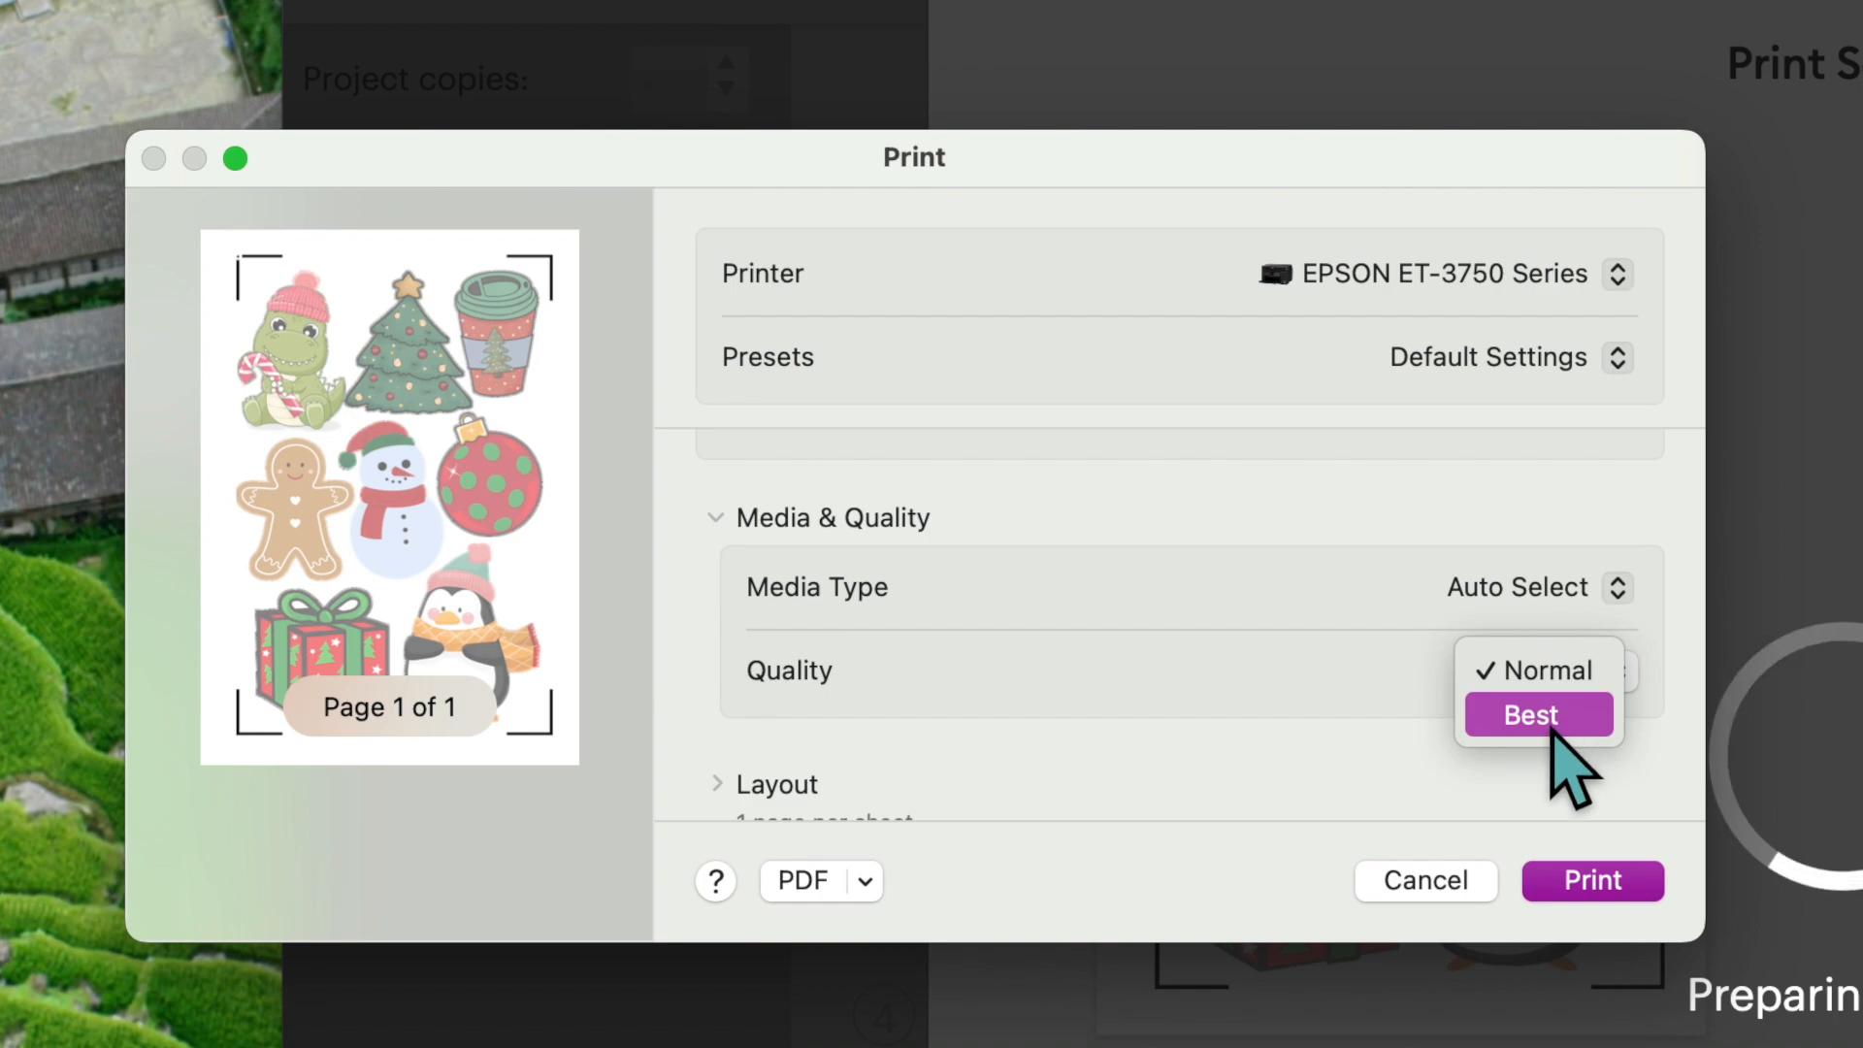
click(1552, 726)
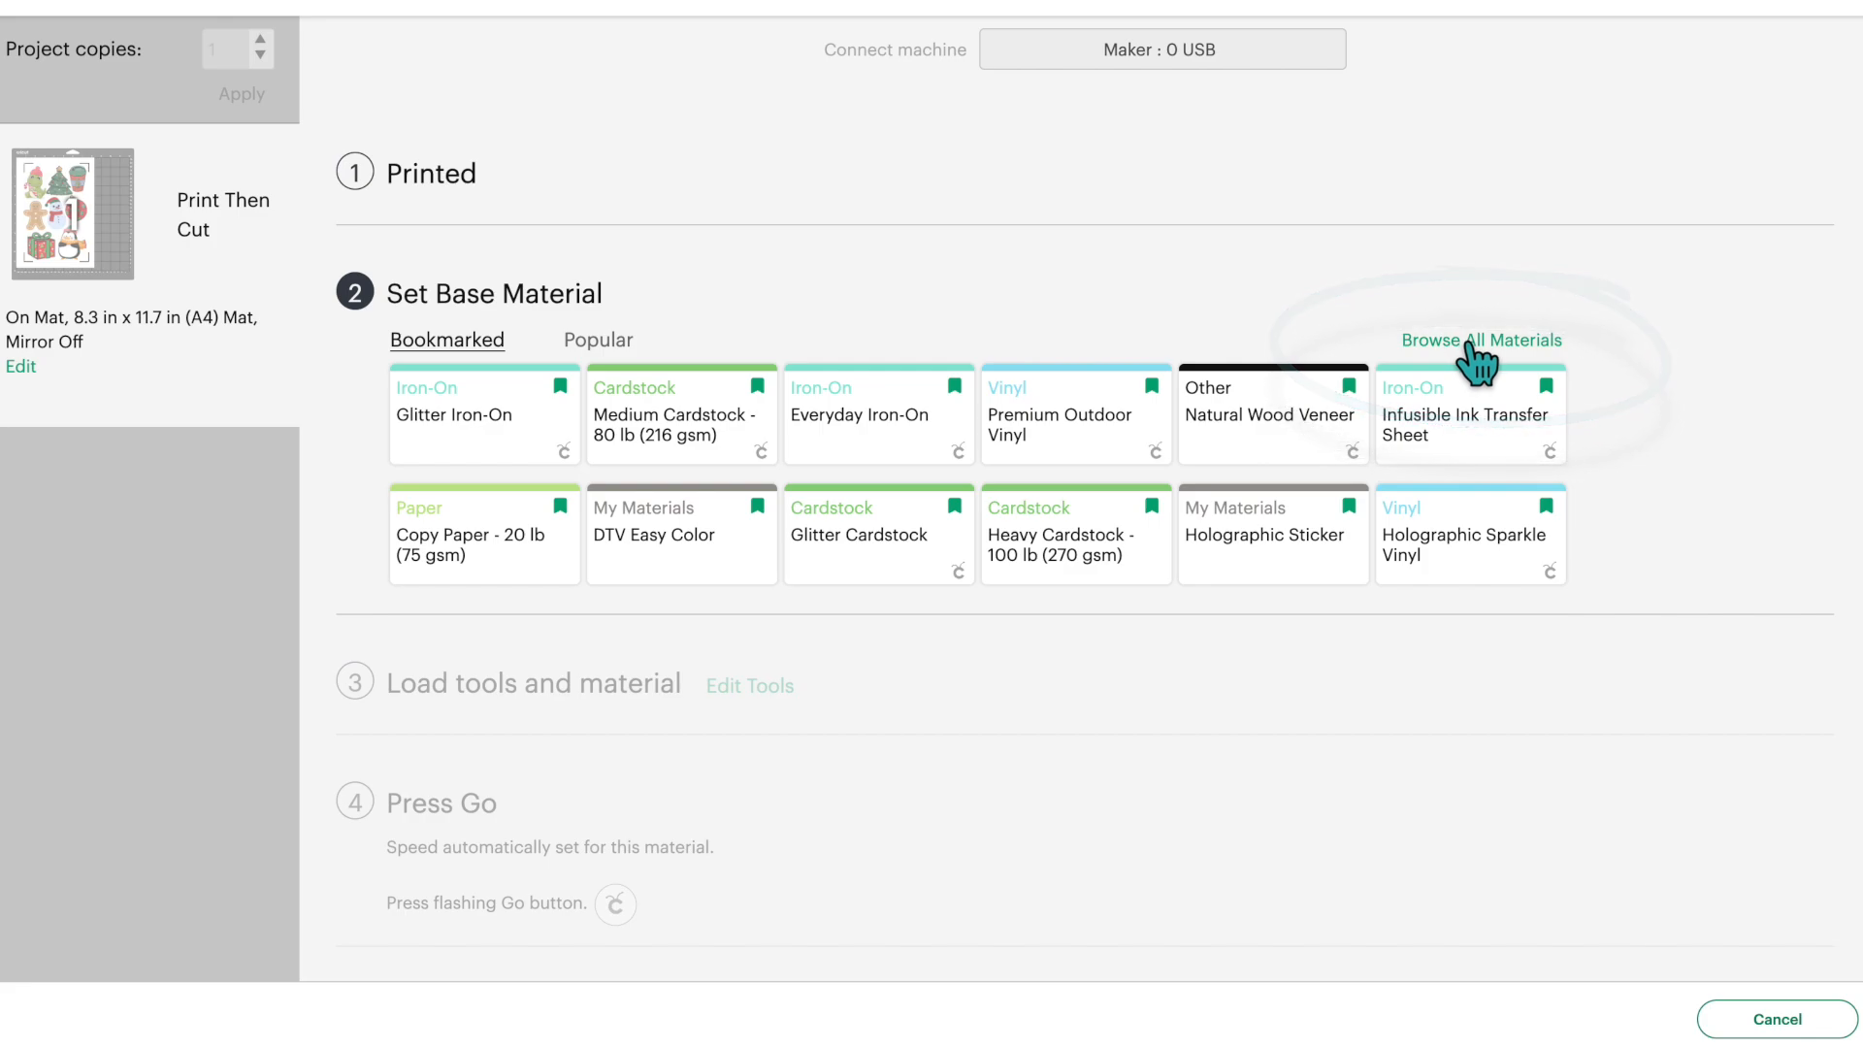
- Search all materials for "ac", set the base material to Acetate and change its cutting pressure to More
click(1469, 341)
click(1313, 107)
text(ac)
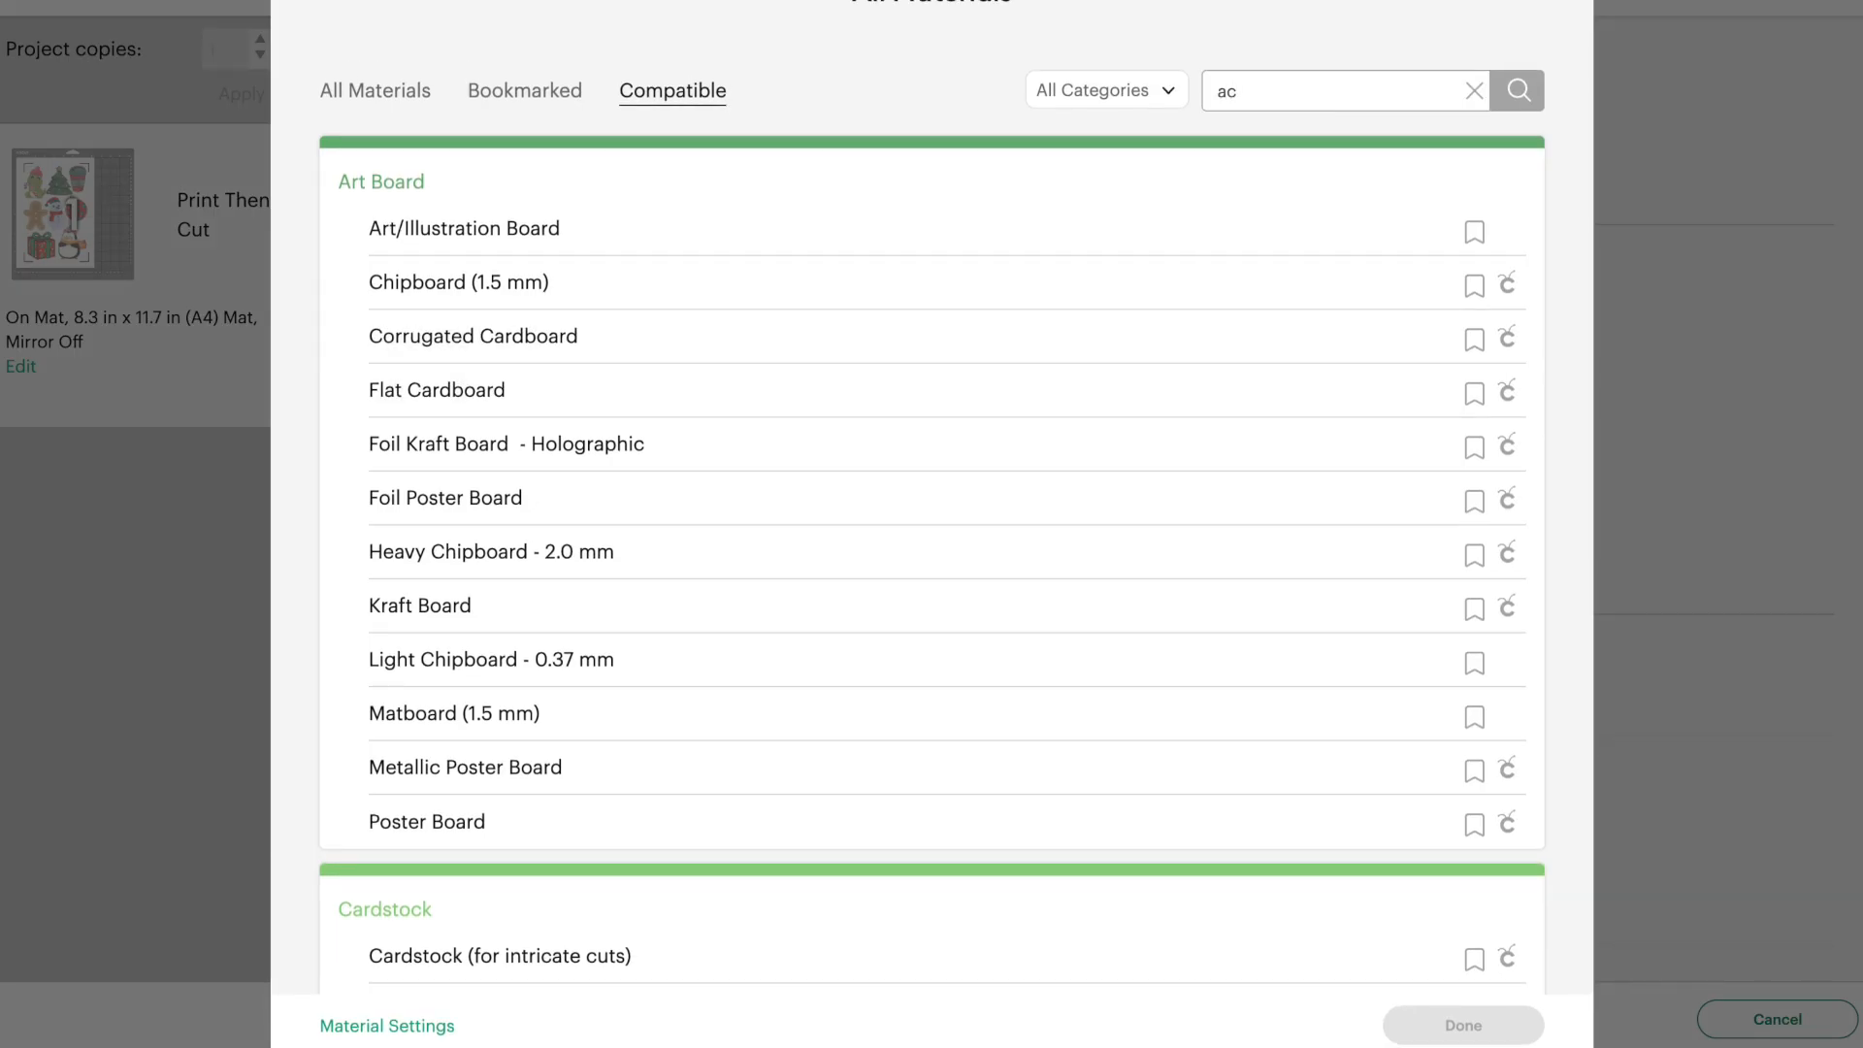
click(749, 209)
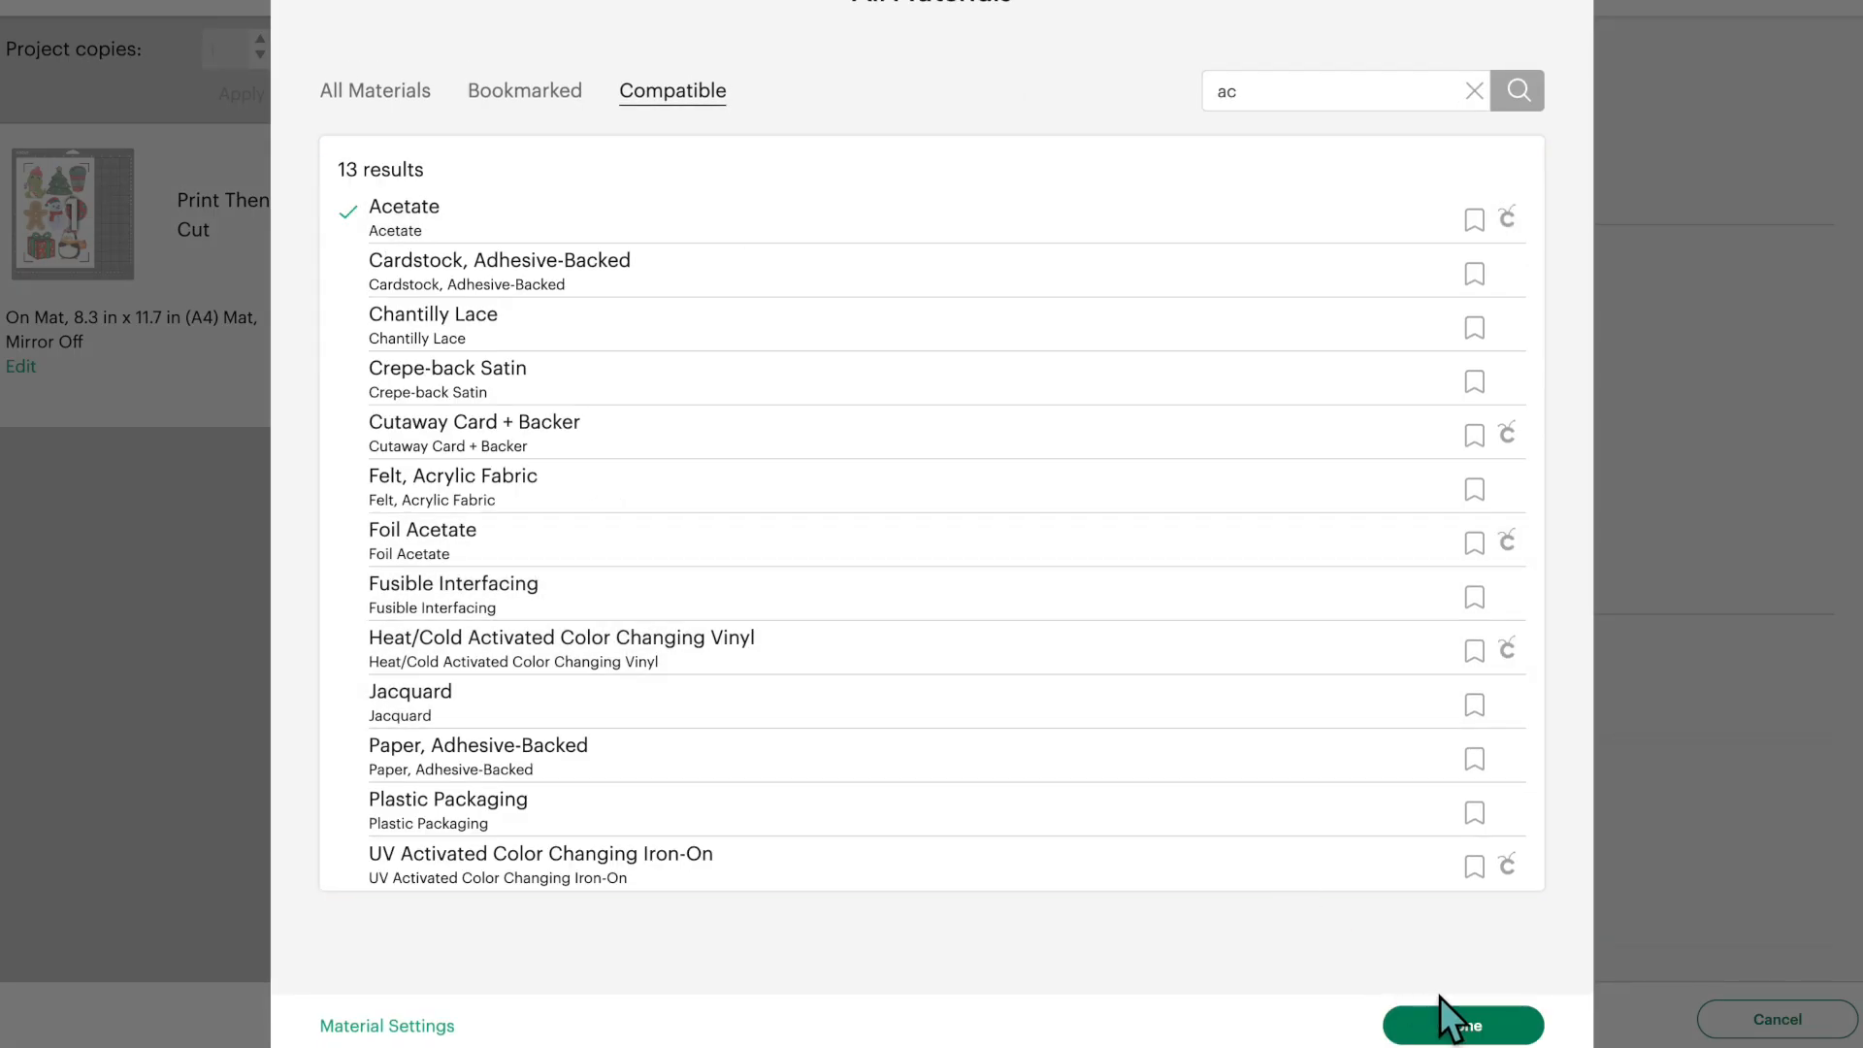
click(1462, 1025)
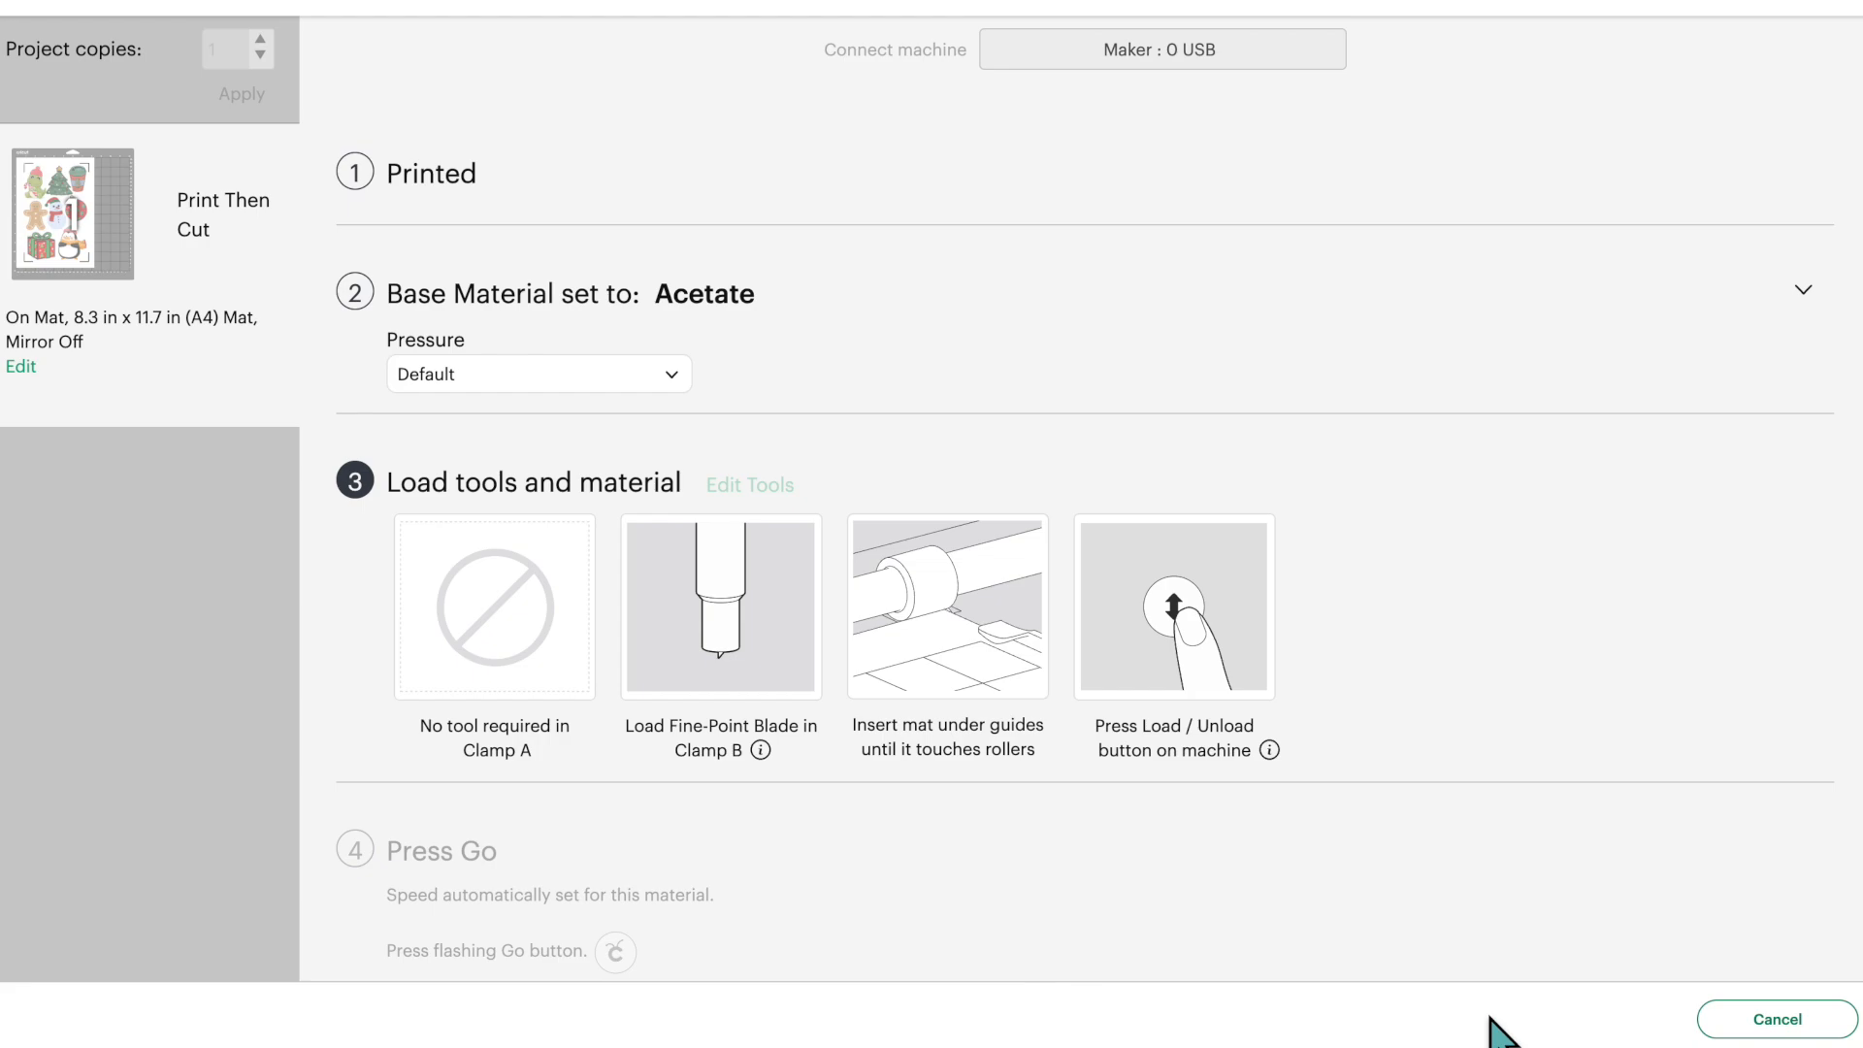
click(653, 382)
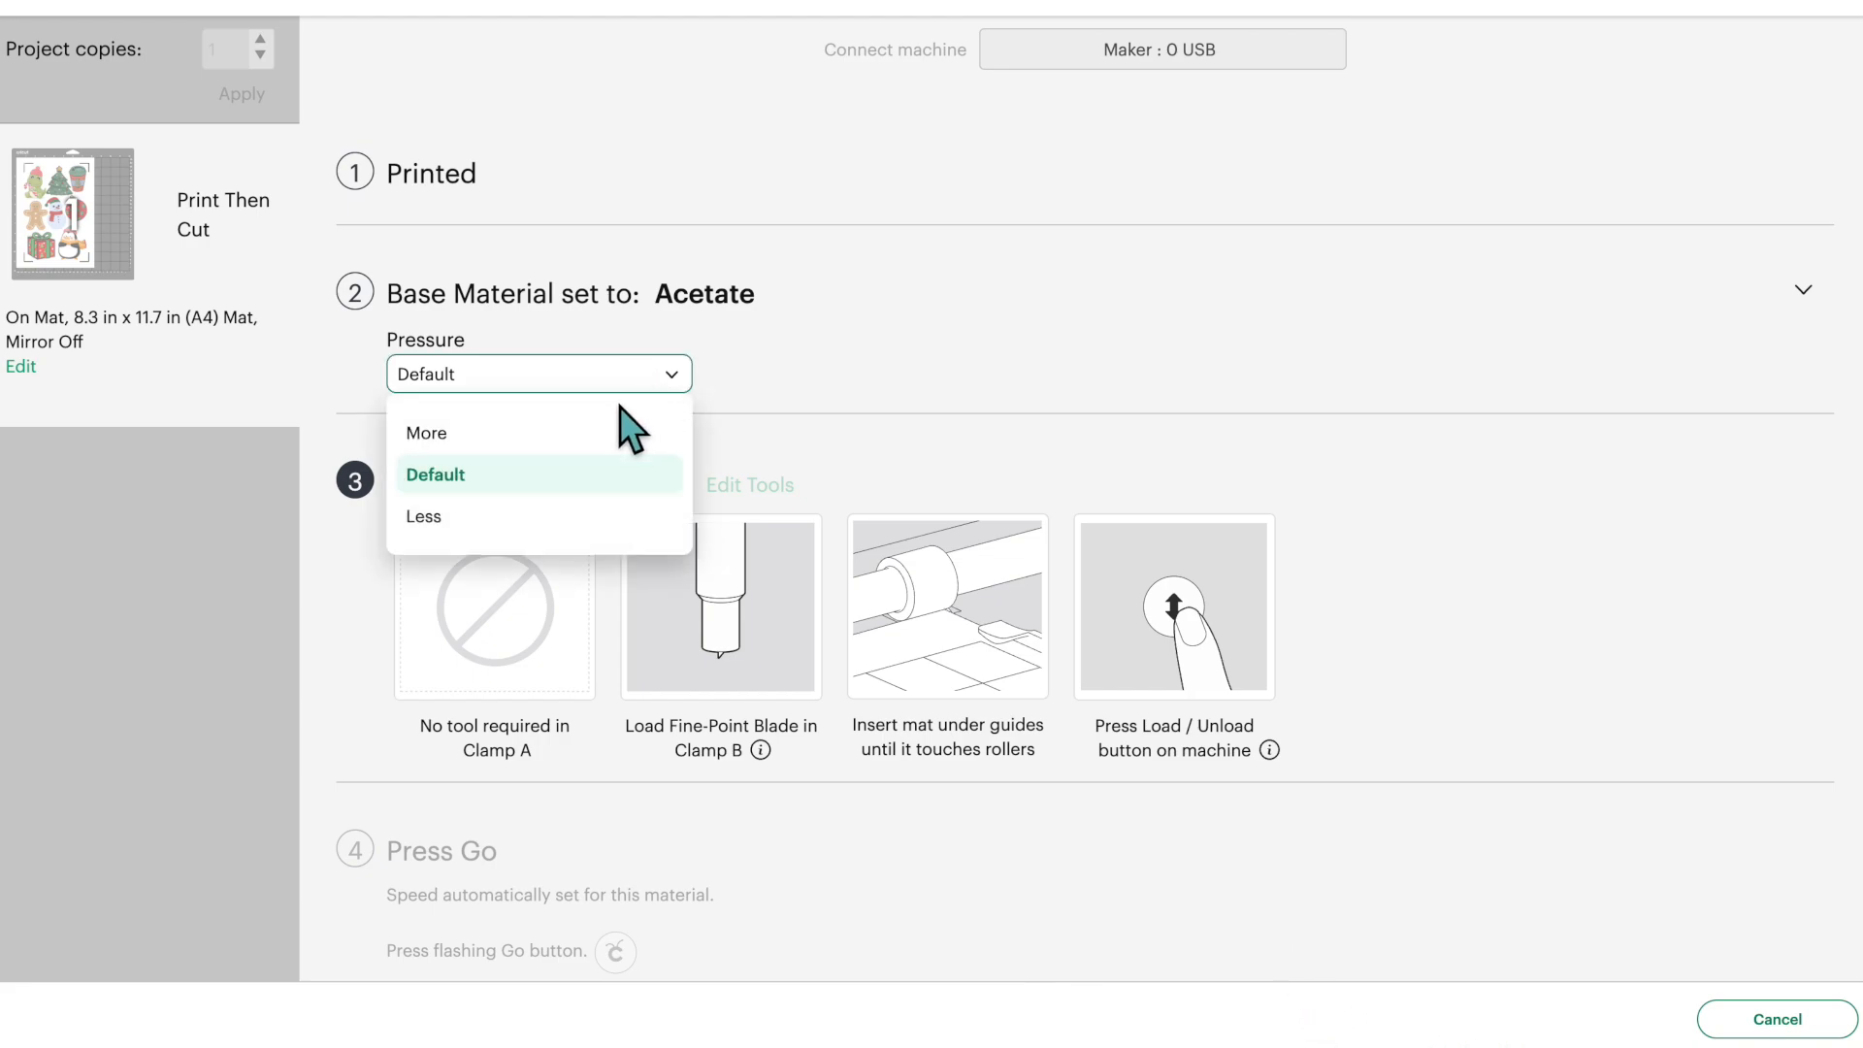
click(563, 437)
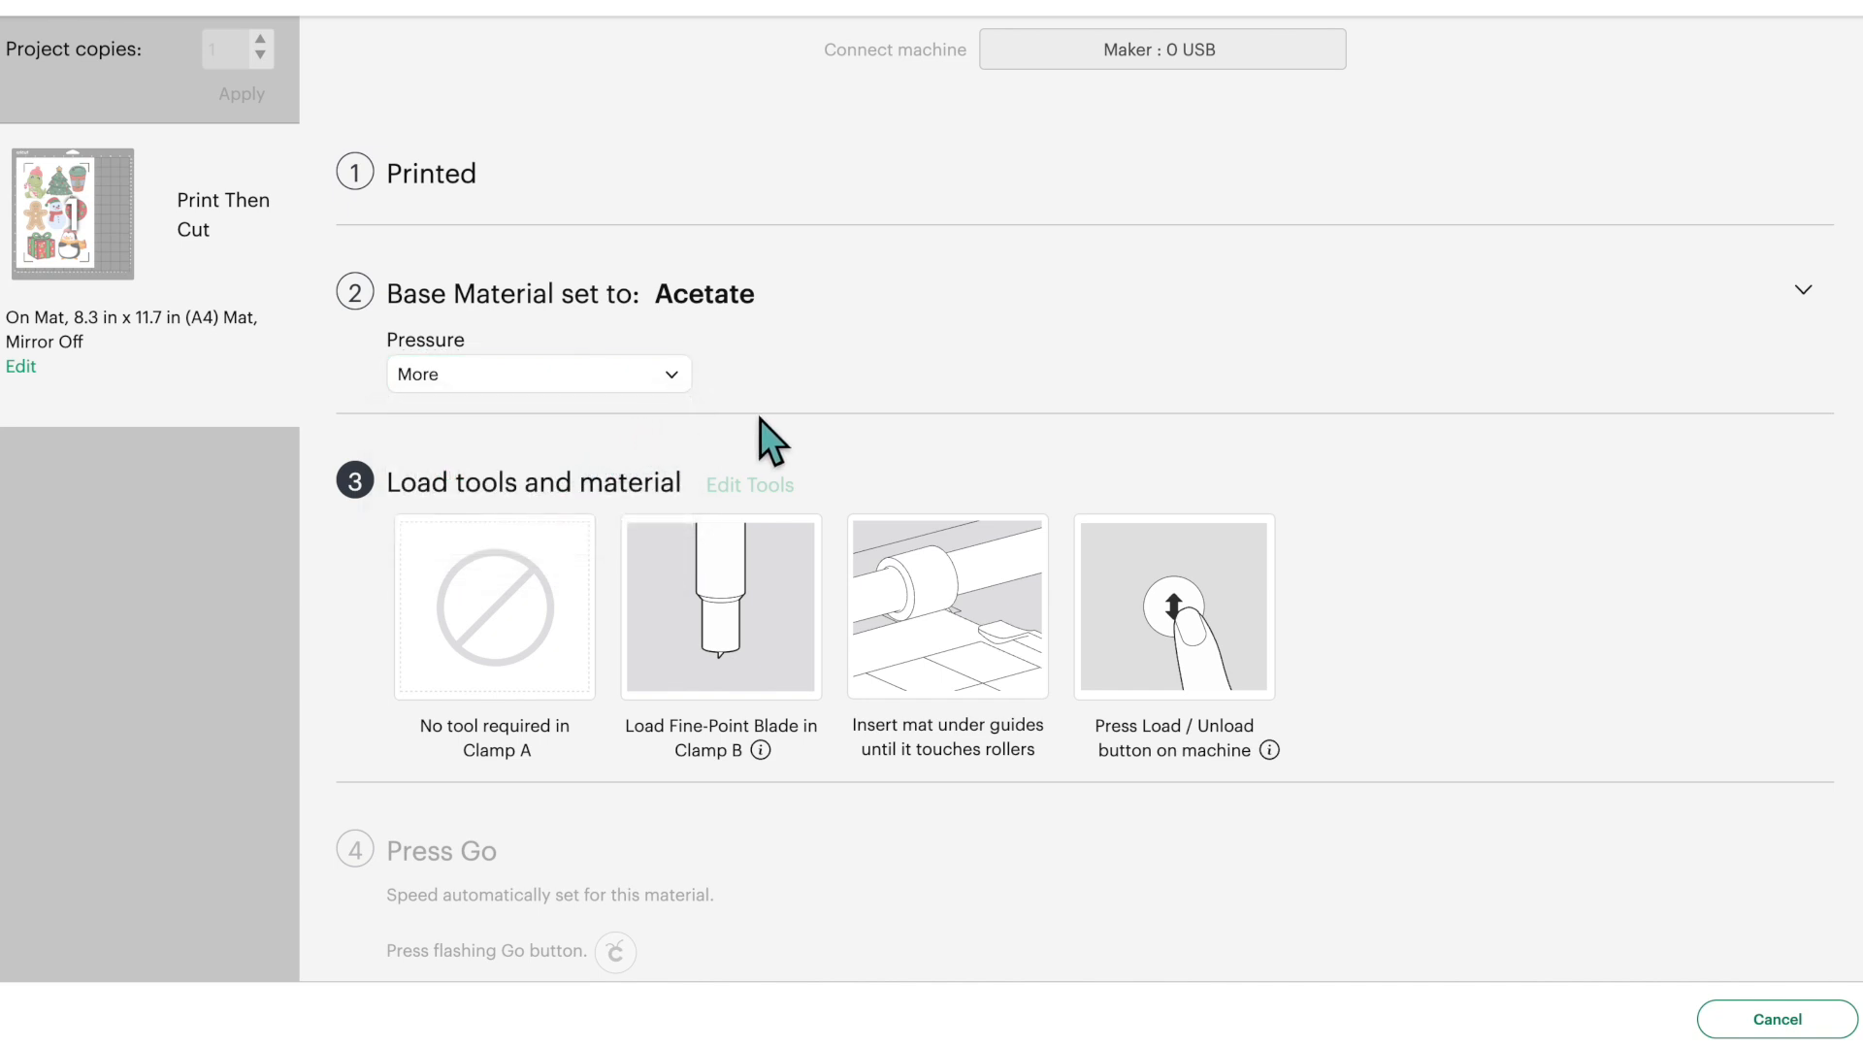